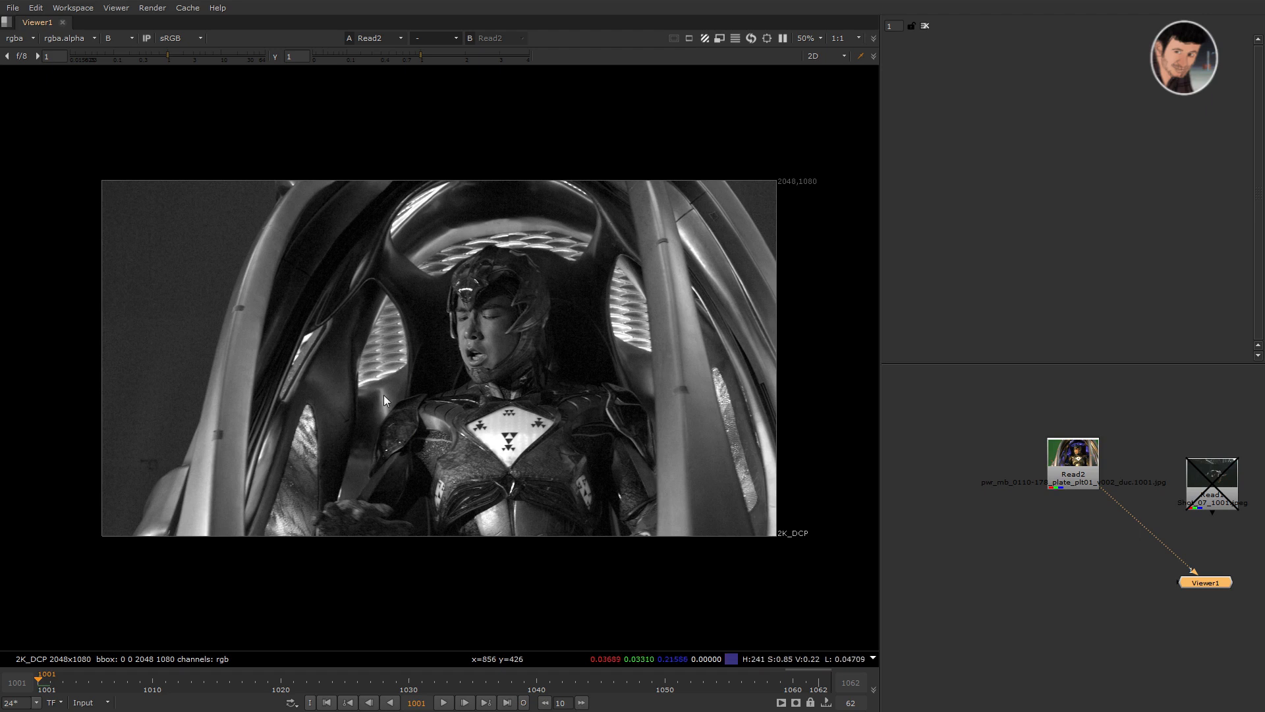
Play the plate and inspect the noise in the blue channel from close up and at full frame
key(l)
scroll(395, 429, up, 4)
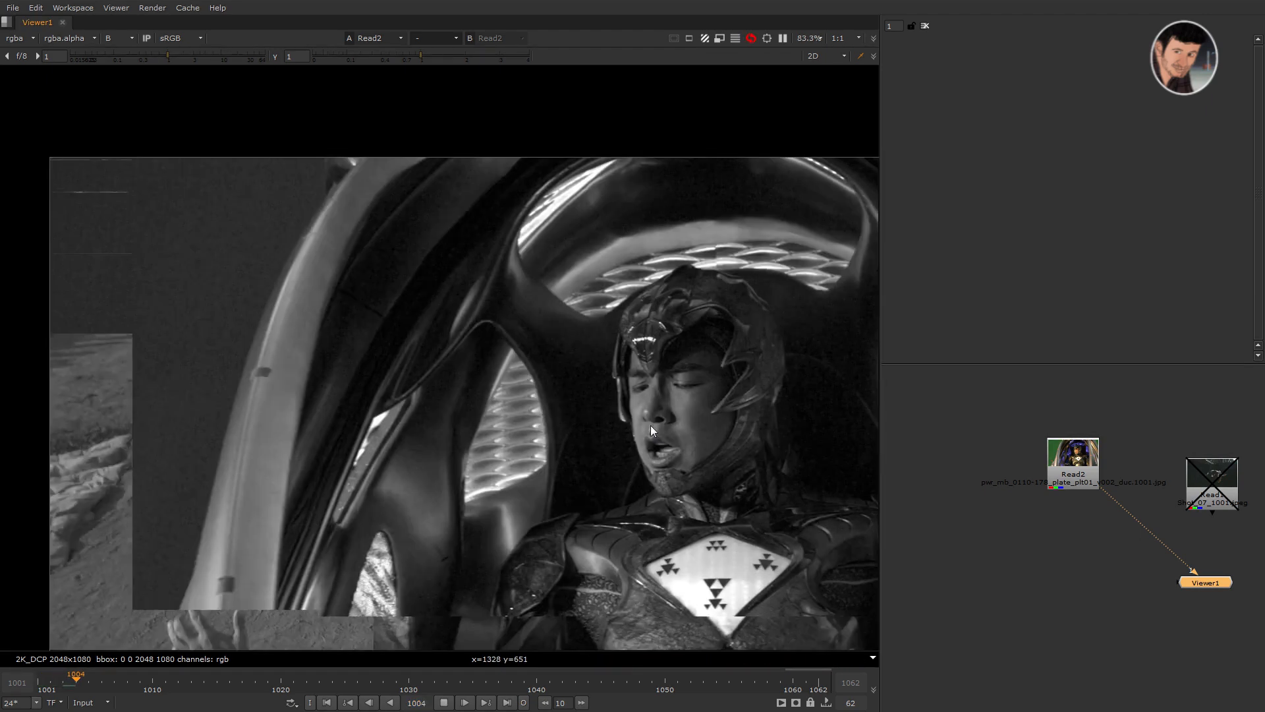
scroll(310, 180, up, 3)
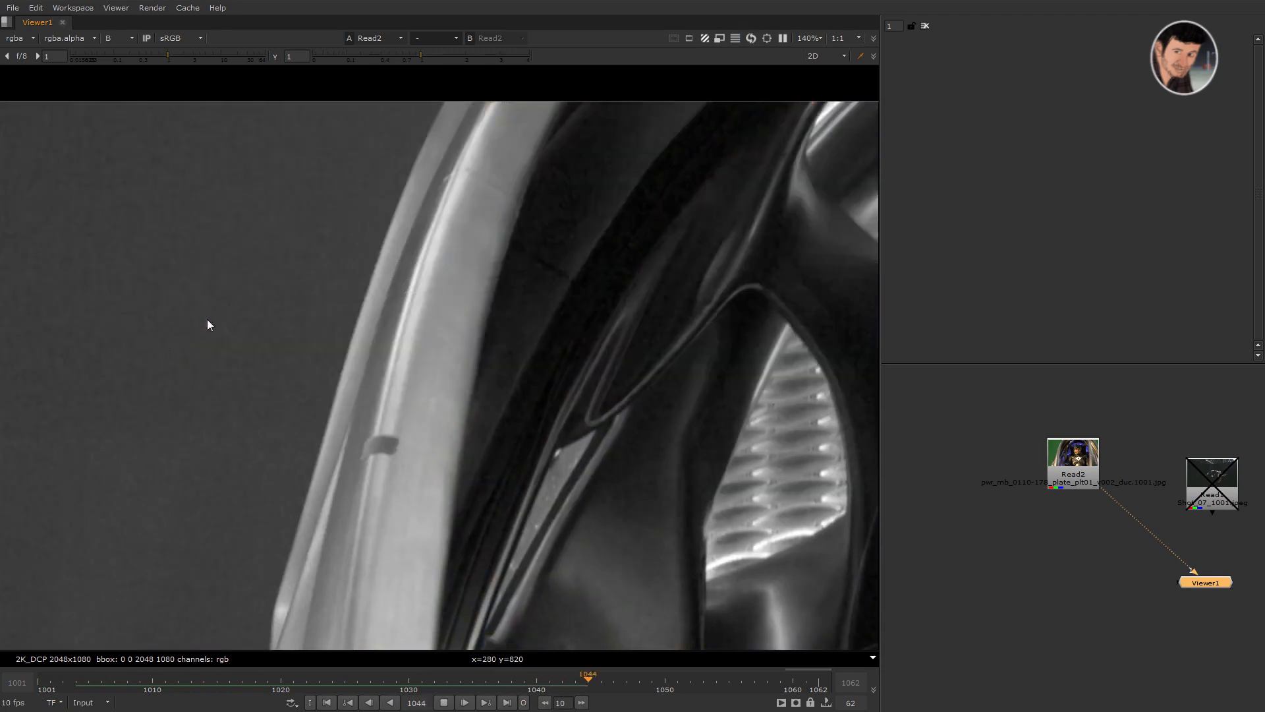
scroll(489, 347, up, 2)
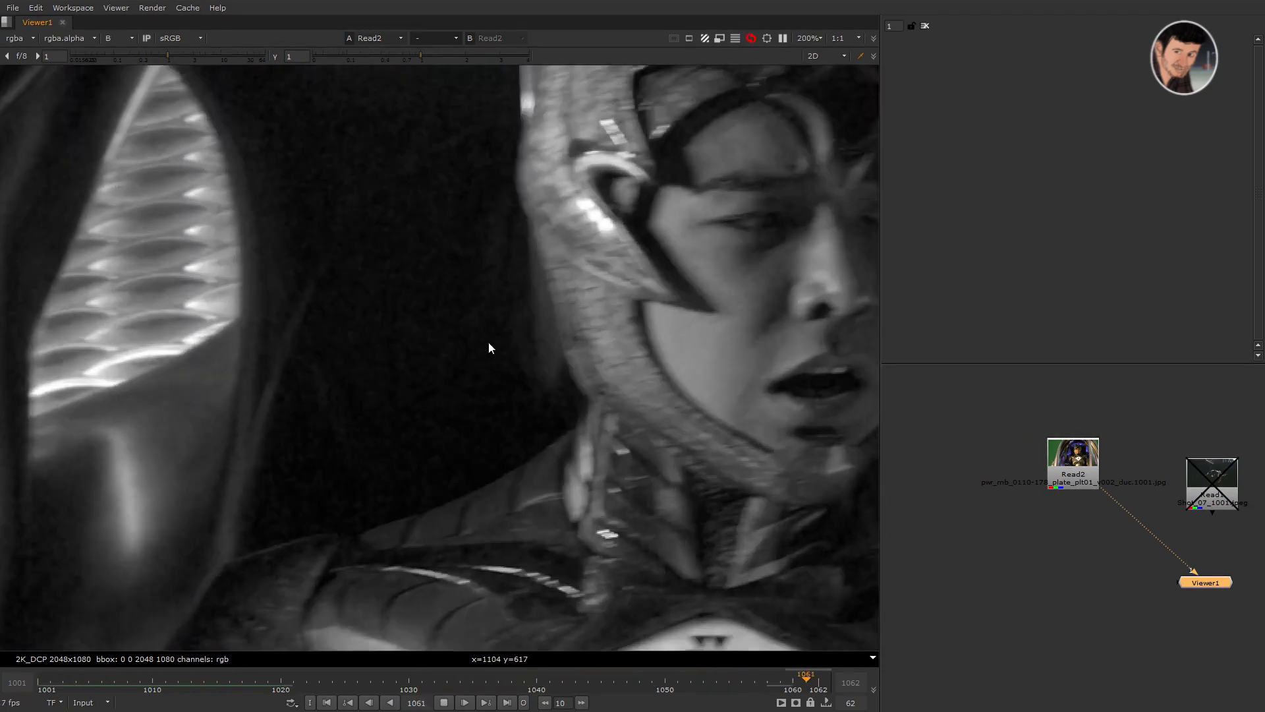
scroll(488, 347, down, 2)
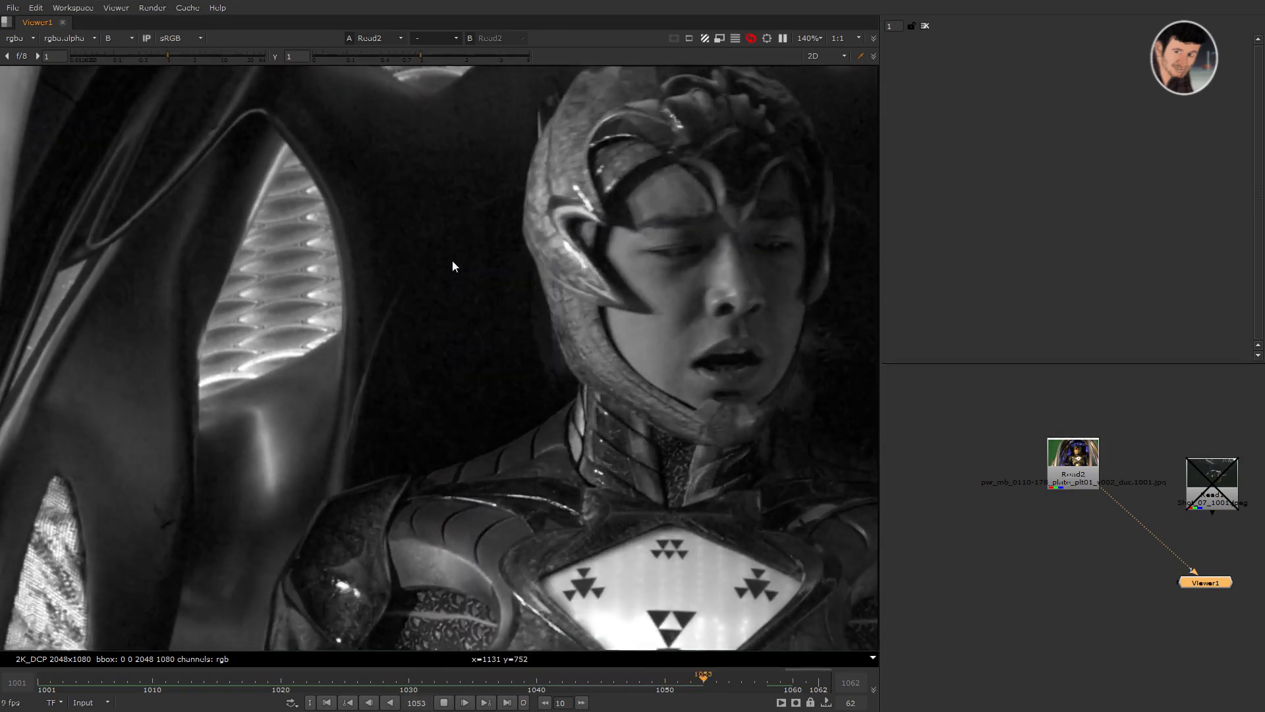
scroll(453, 262, down, 2)
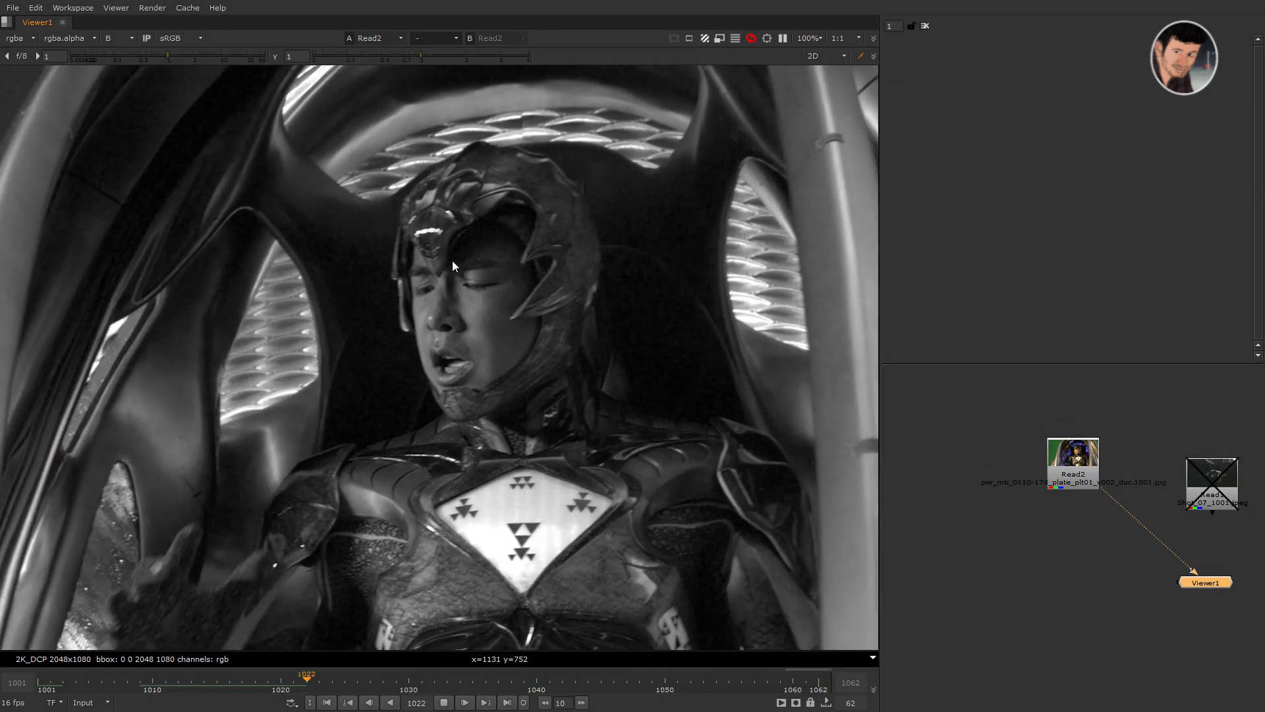
scroll(425, 264, down, 1)
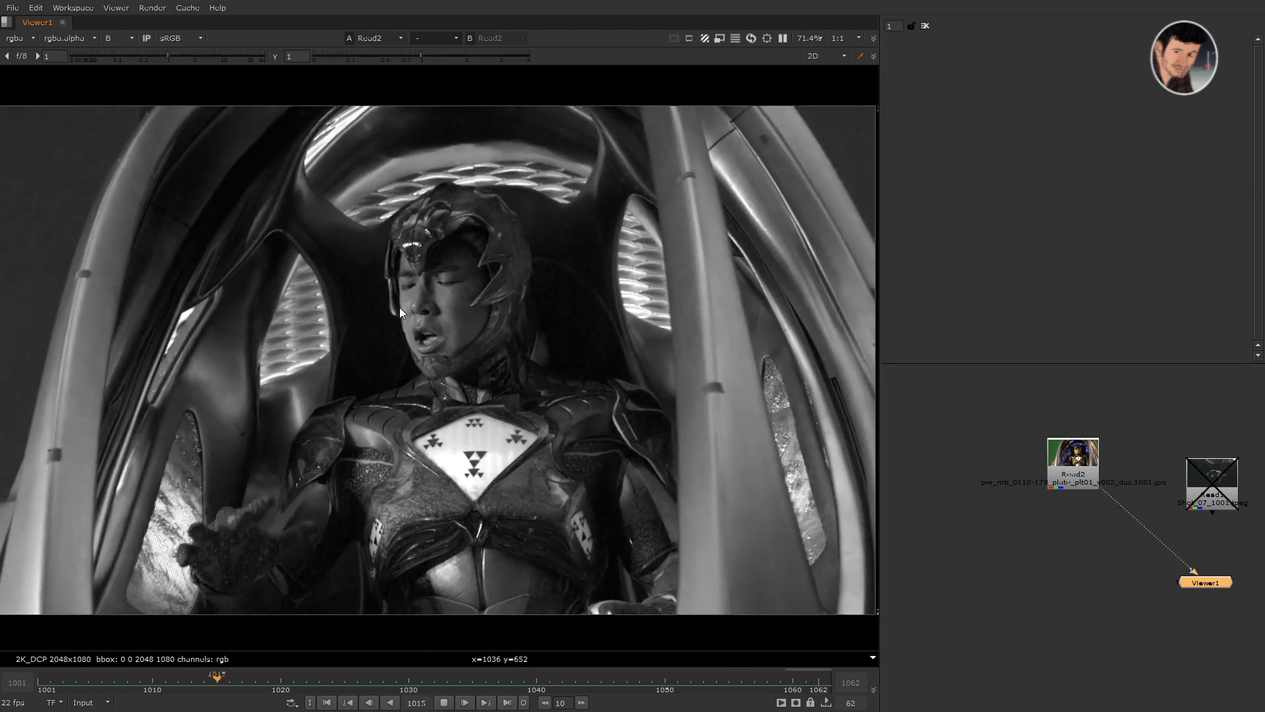
click(447, 702)
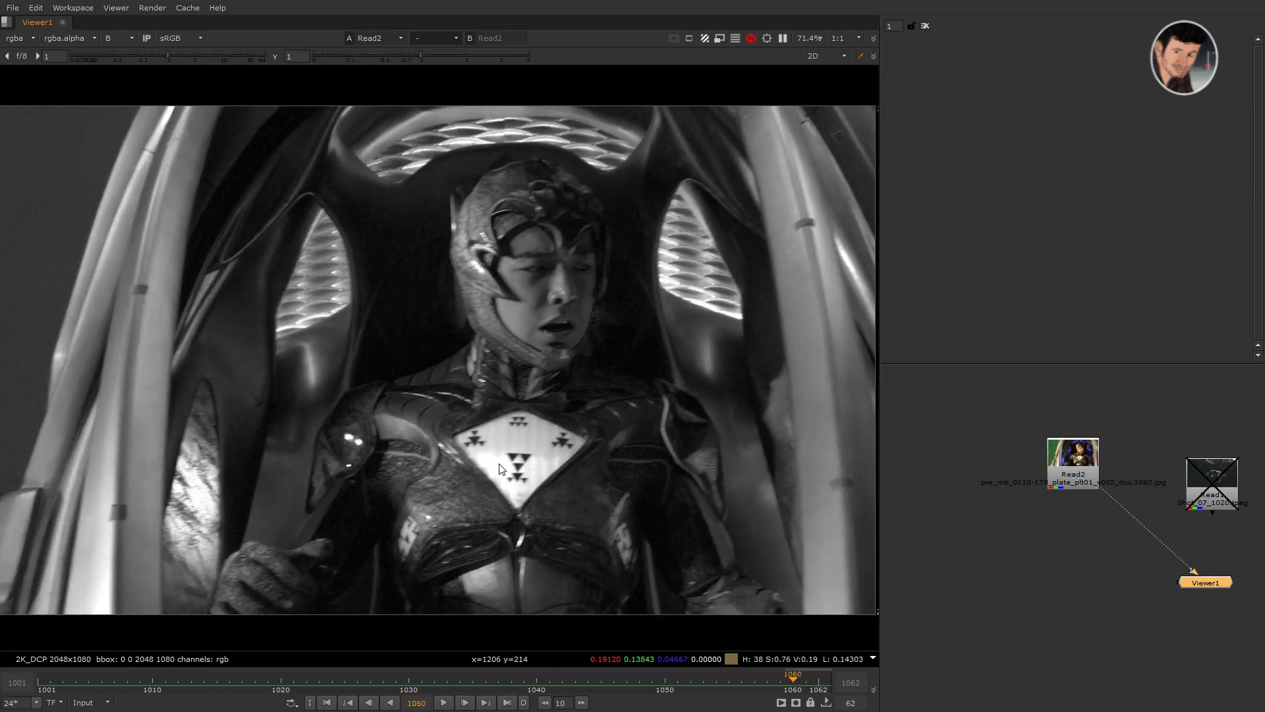
Examine the bright chest emblem and the surrounding suit at frame 1060
scroll(499, 465, down, 1)
middle_drag(499, 462, 542, 382)
scroll(546, 369, up, 1)
scroll(552, 335, up, 1)
drag(691, 303, 468, 460)
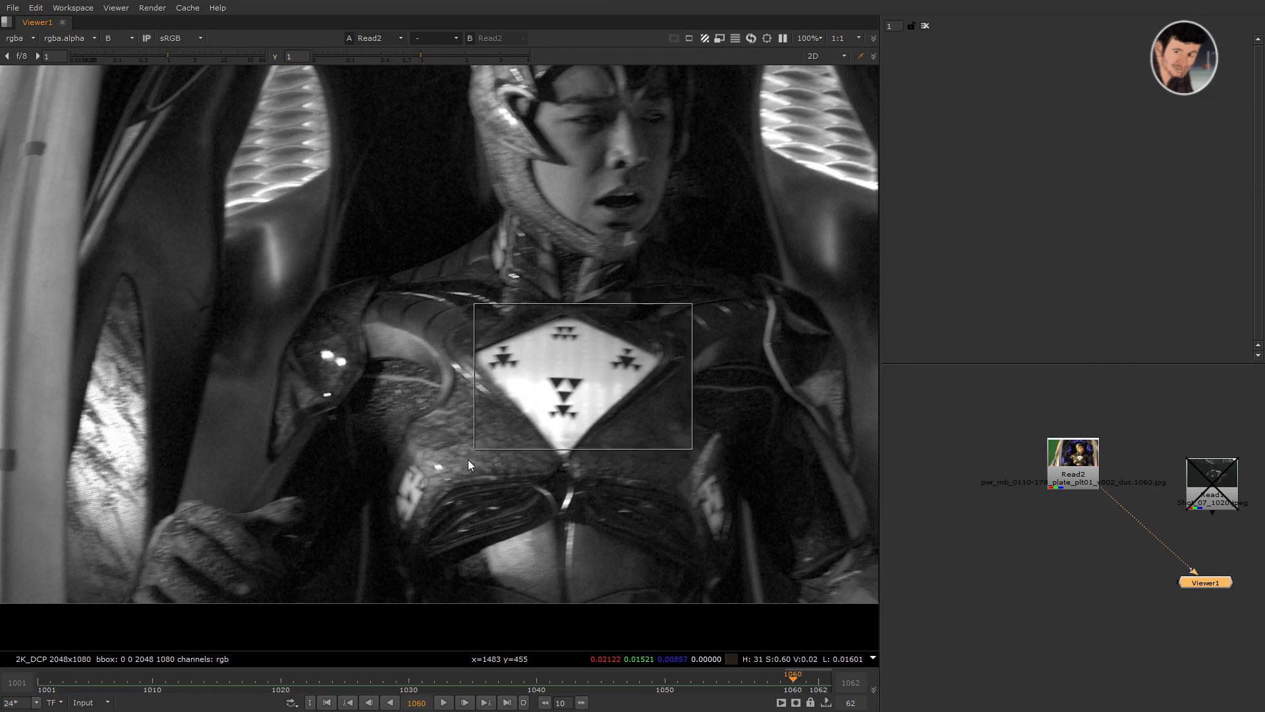
drag(472, 299, 685, 472)
drag(686, 291, 476, 493)
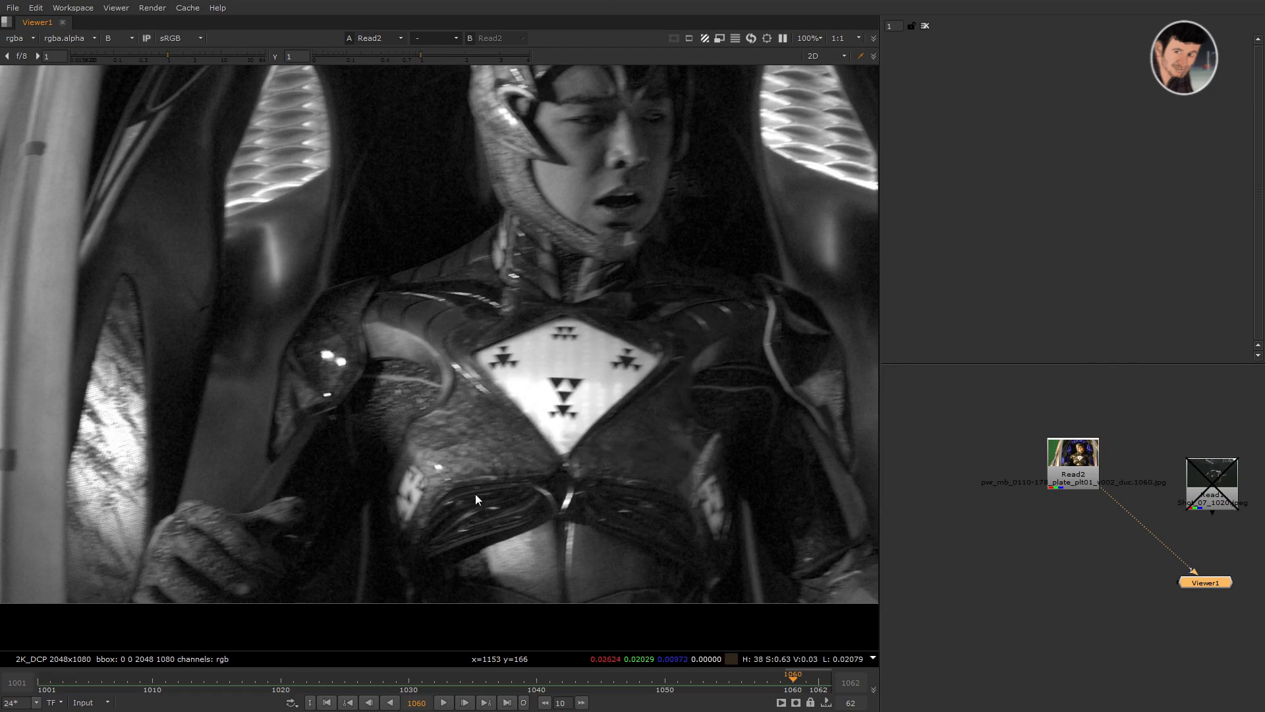
key(f)
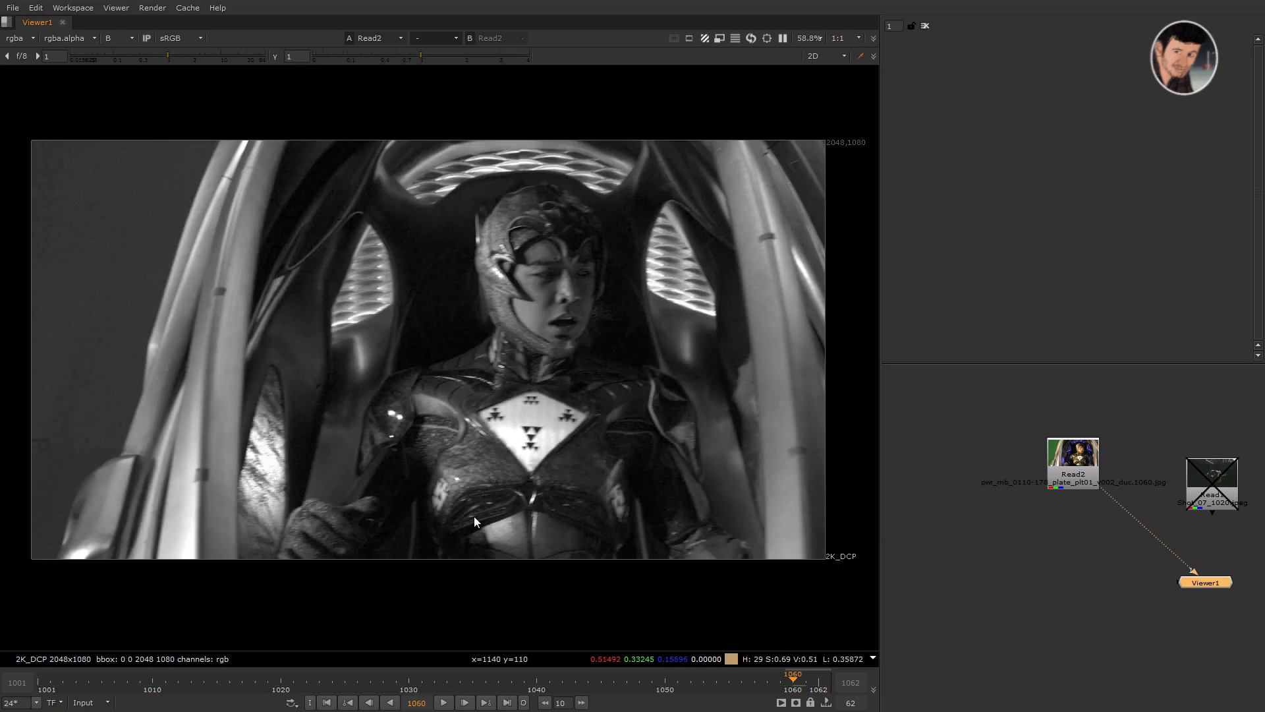
scroll(473, 516, up, 3)
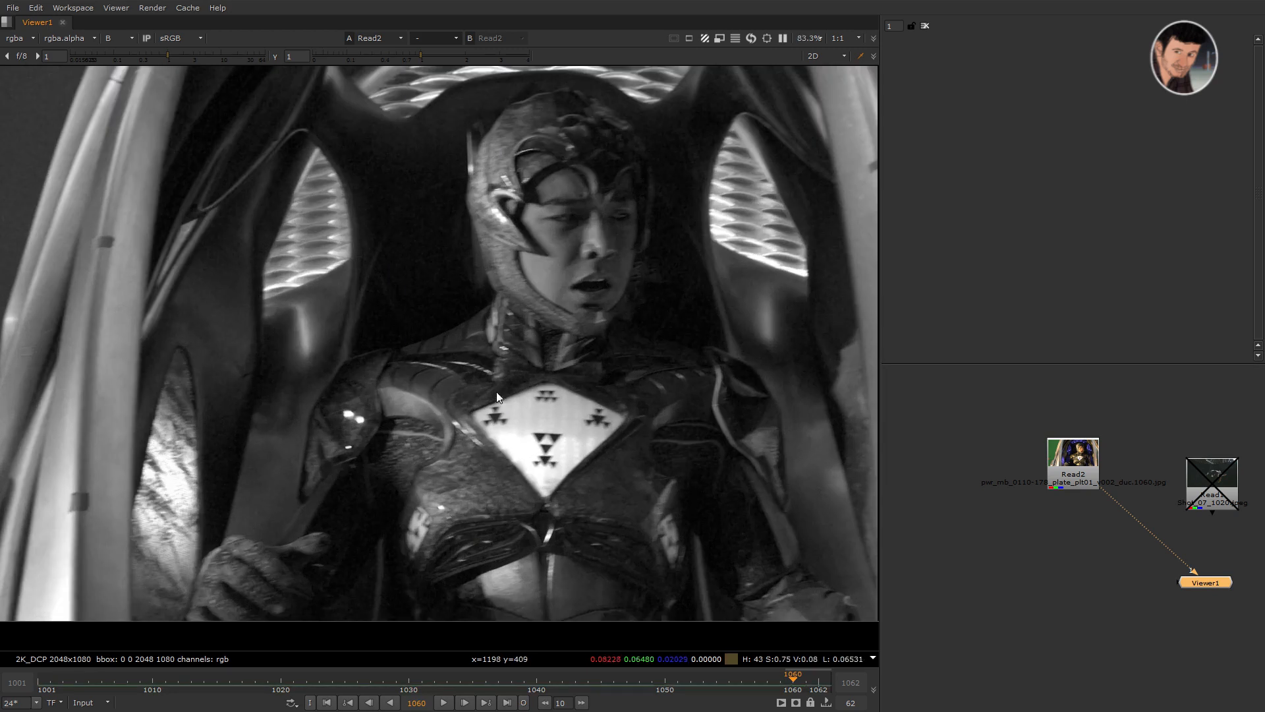
ctrl+drag(461, 377, 641, 505)
drag(660, 400, 411, 539)
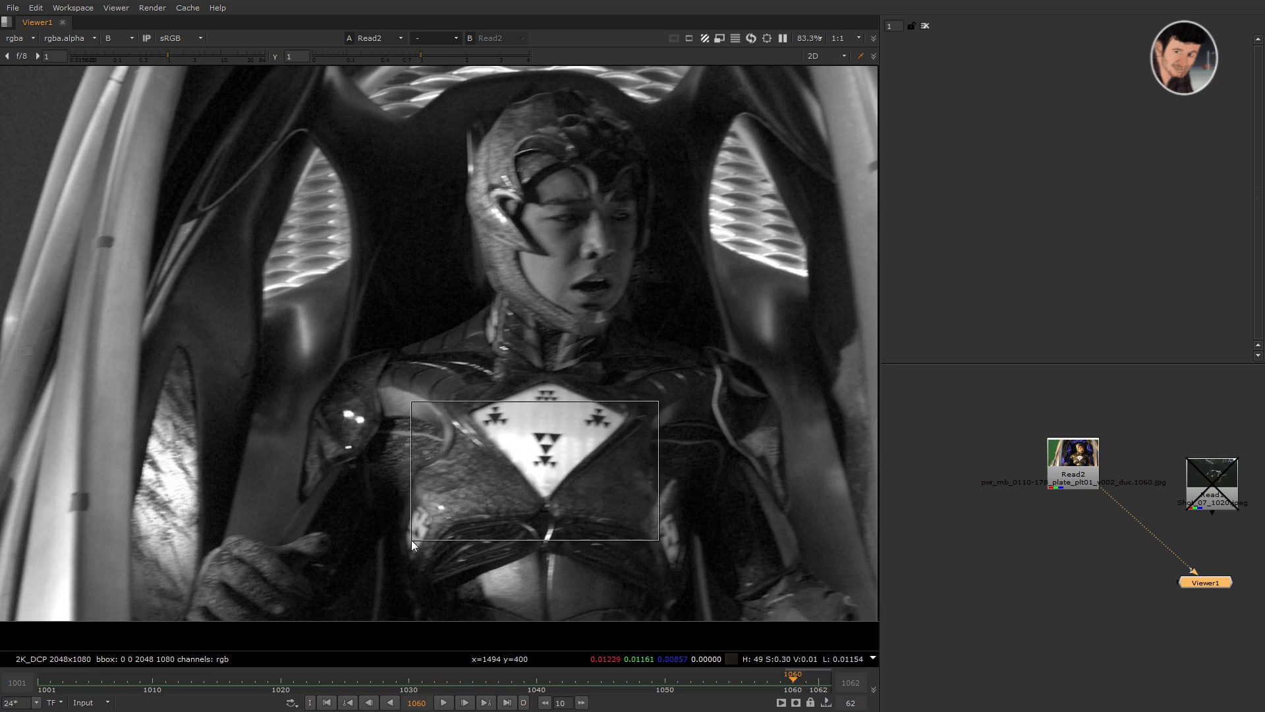
scroll(627, 408, down, 2)
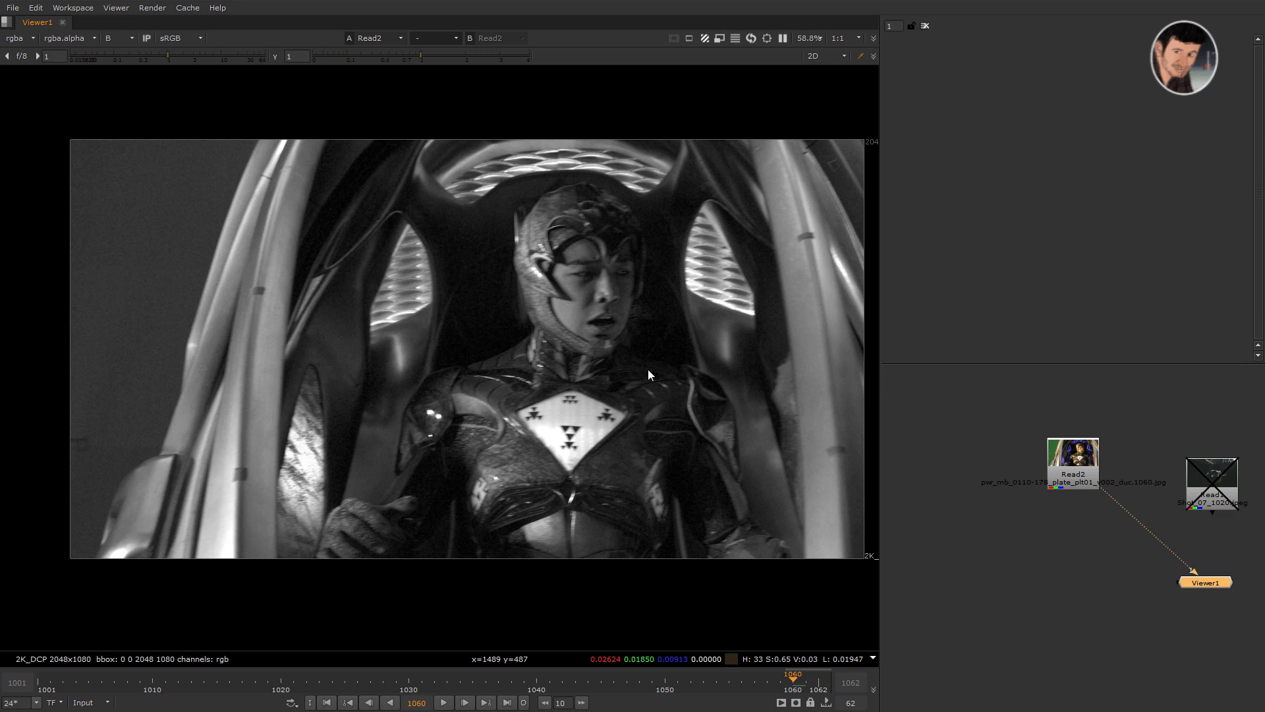
Open the properties of the Read2 plate and add a Denoise node below it in the node graph
middle_drag(1090, 513, 1030, 556)
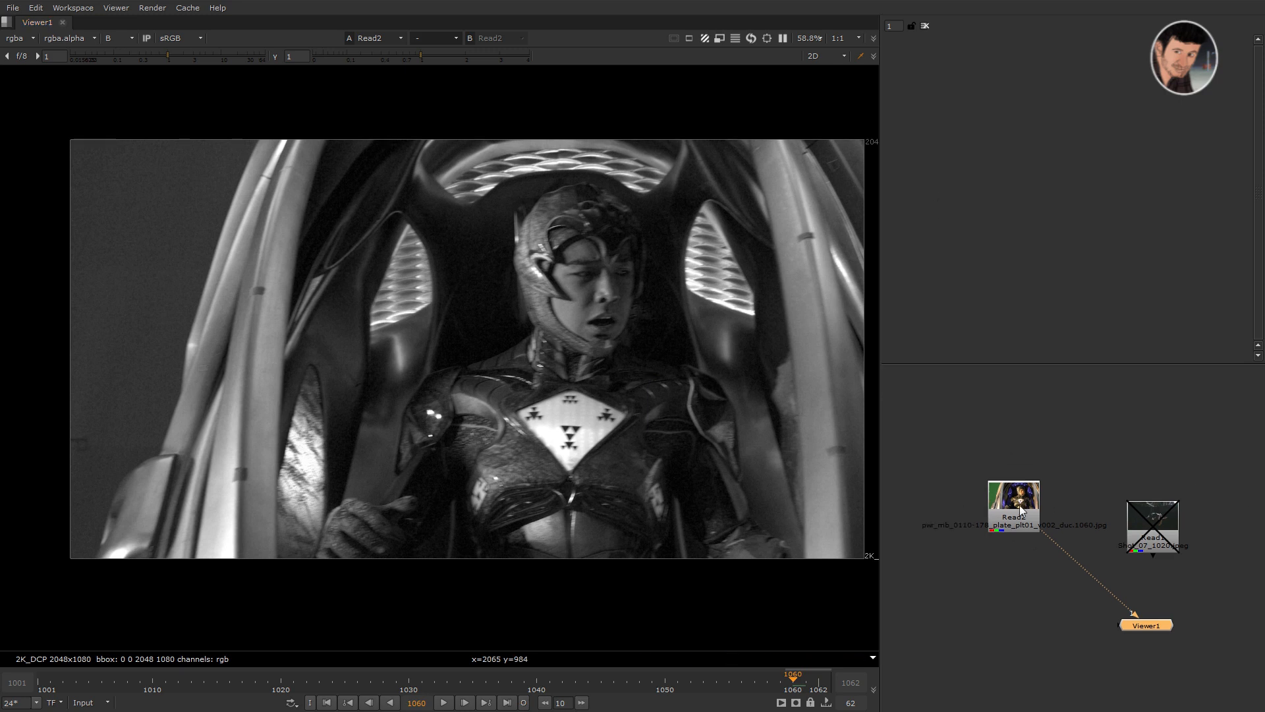
double_click(1018, 510)
middle_drag(1017, 506, 1078, 424)
click(1043, 543)
middle_drag(1102, 494, 1055, 535)
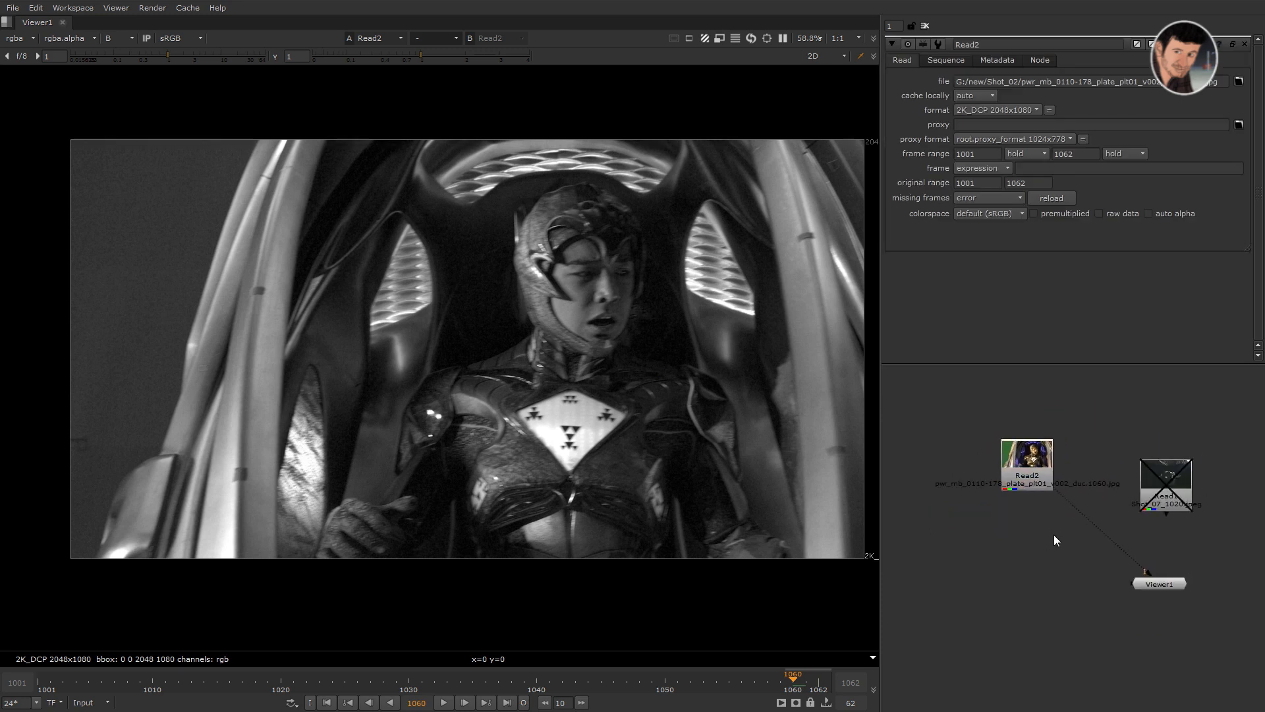
key(Tab)
text(de)
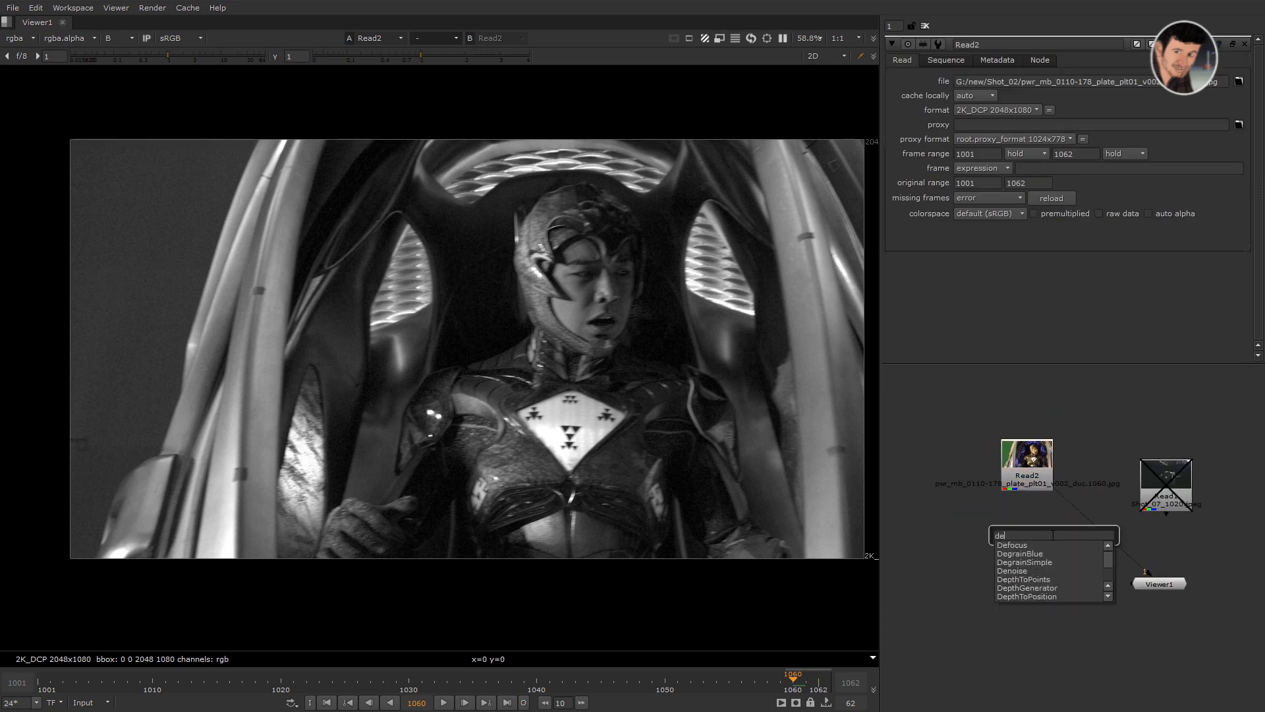
click(1021, 569)
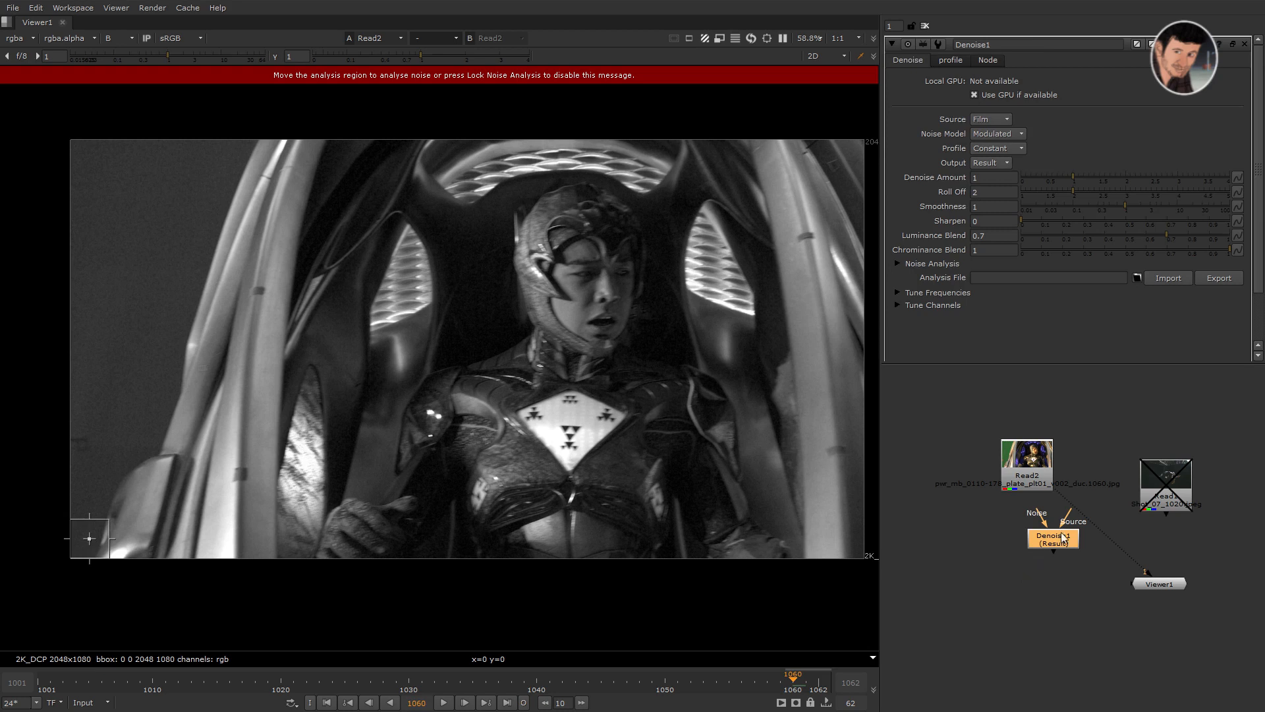
click(966, 535)
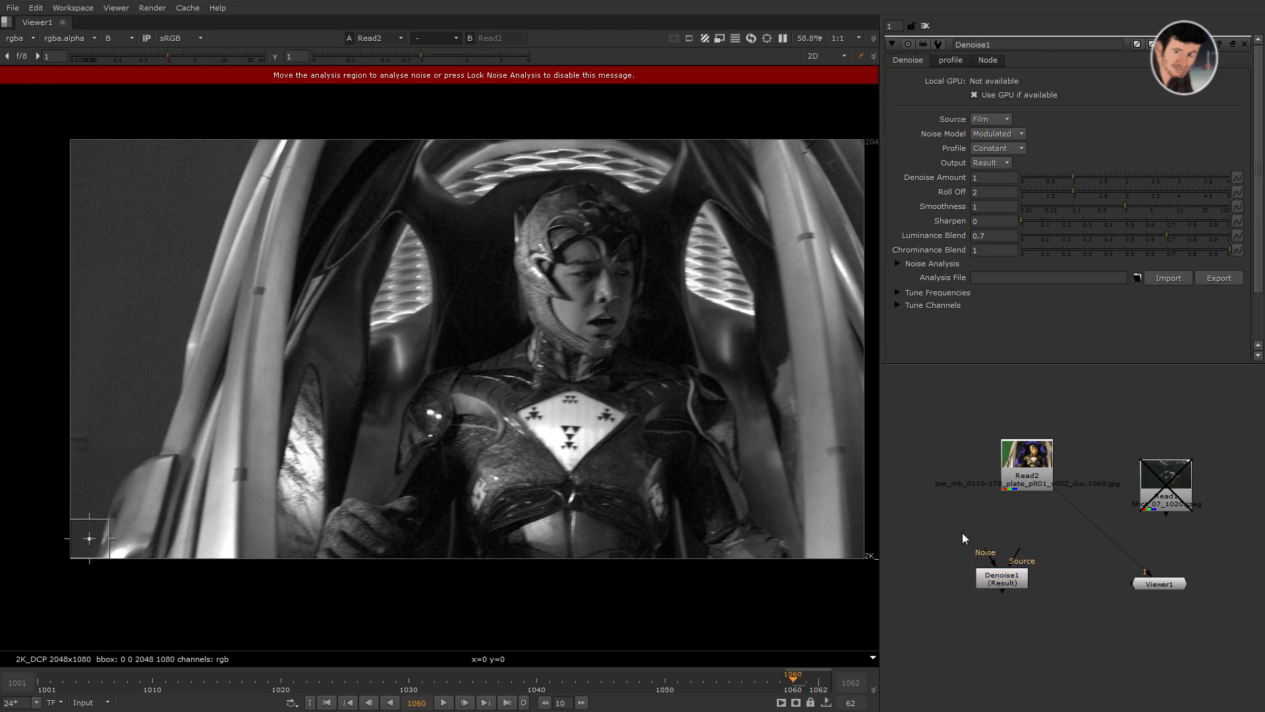
Create the legacy version of the denoiser by running Denoise1 as a TCL command, and place the node beside Read2
drag(943, 529, 1126, 641)
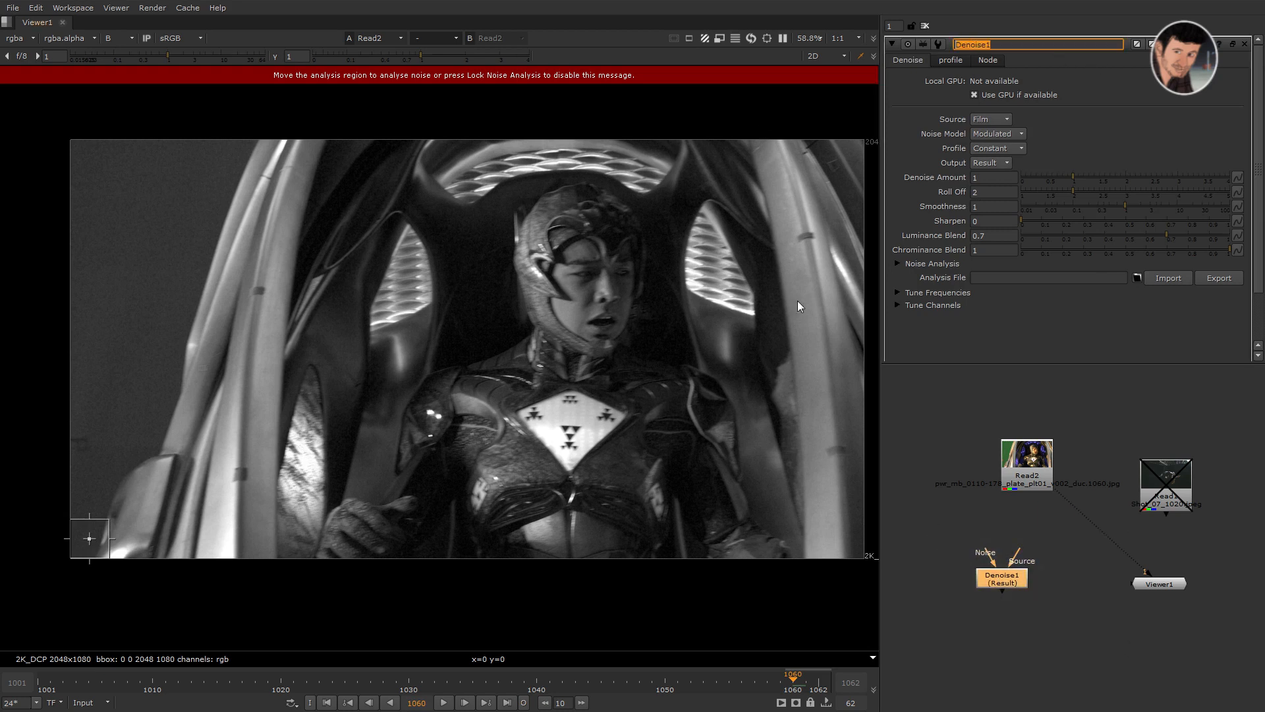
key(BackSpace)
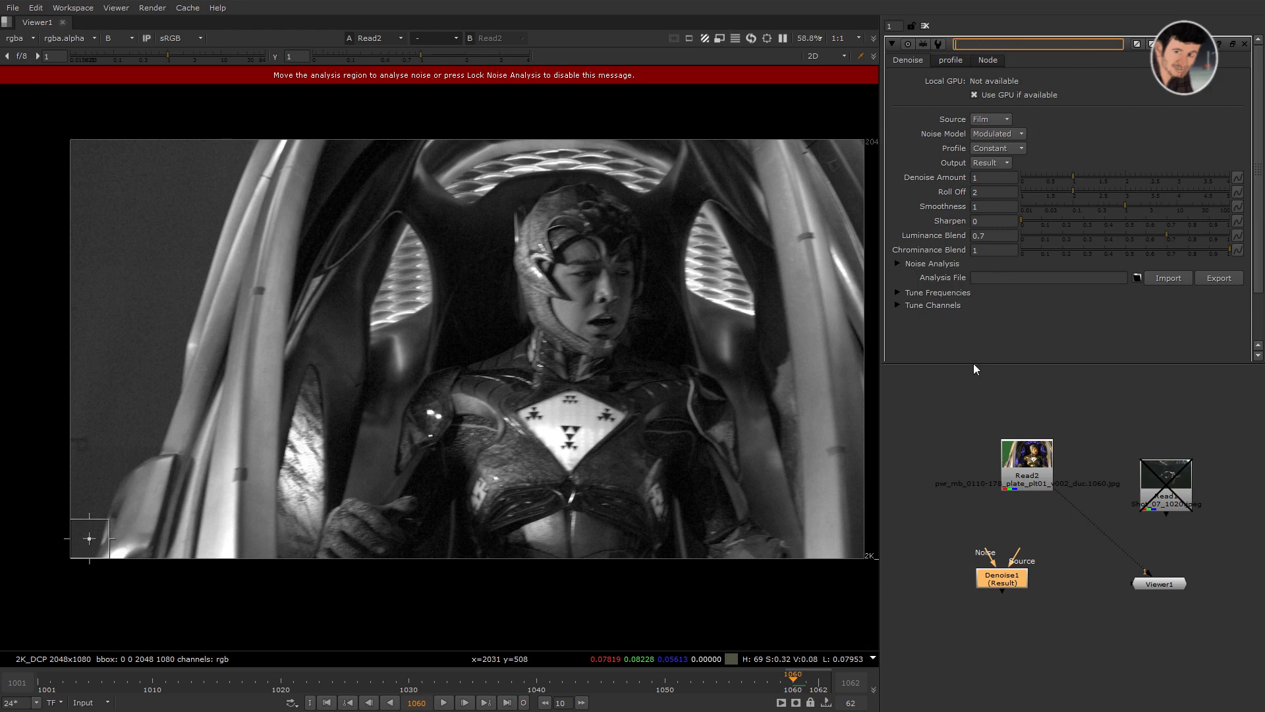
click(938, 455)
key(x)
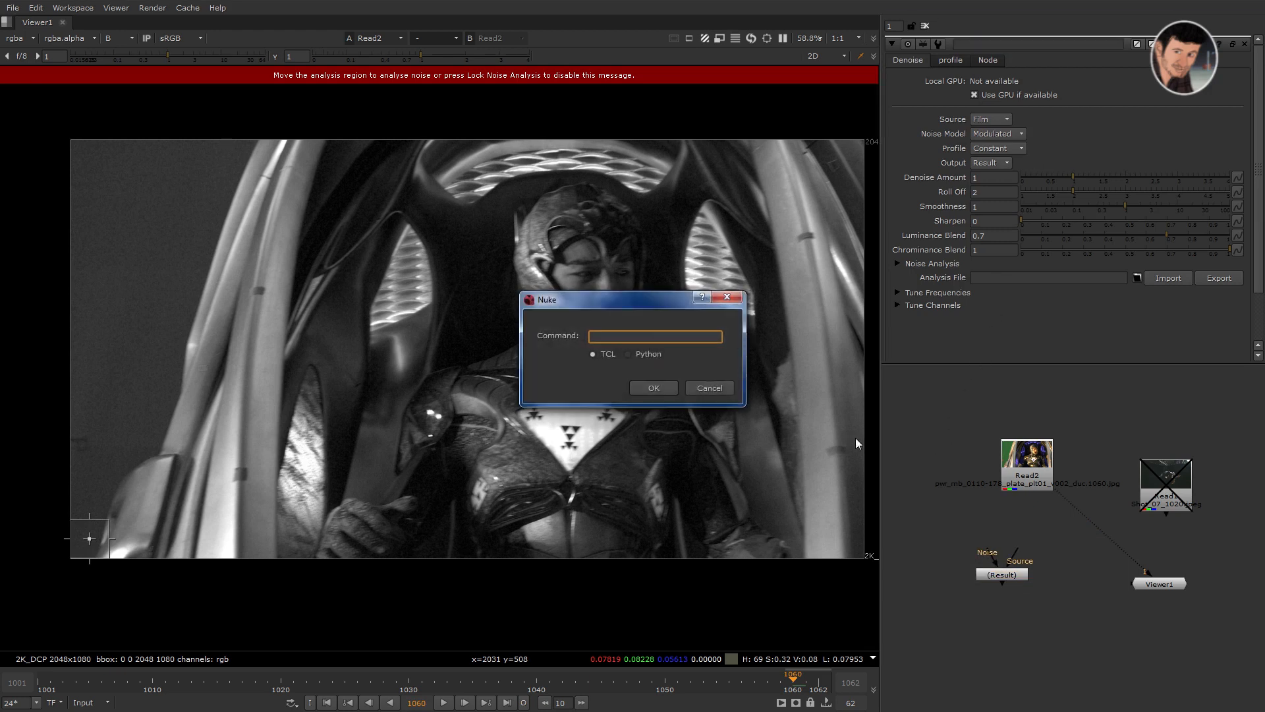
key(Escape)
key(ctrl+x)
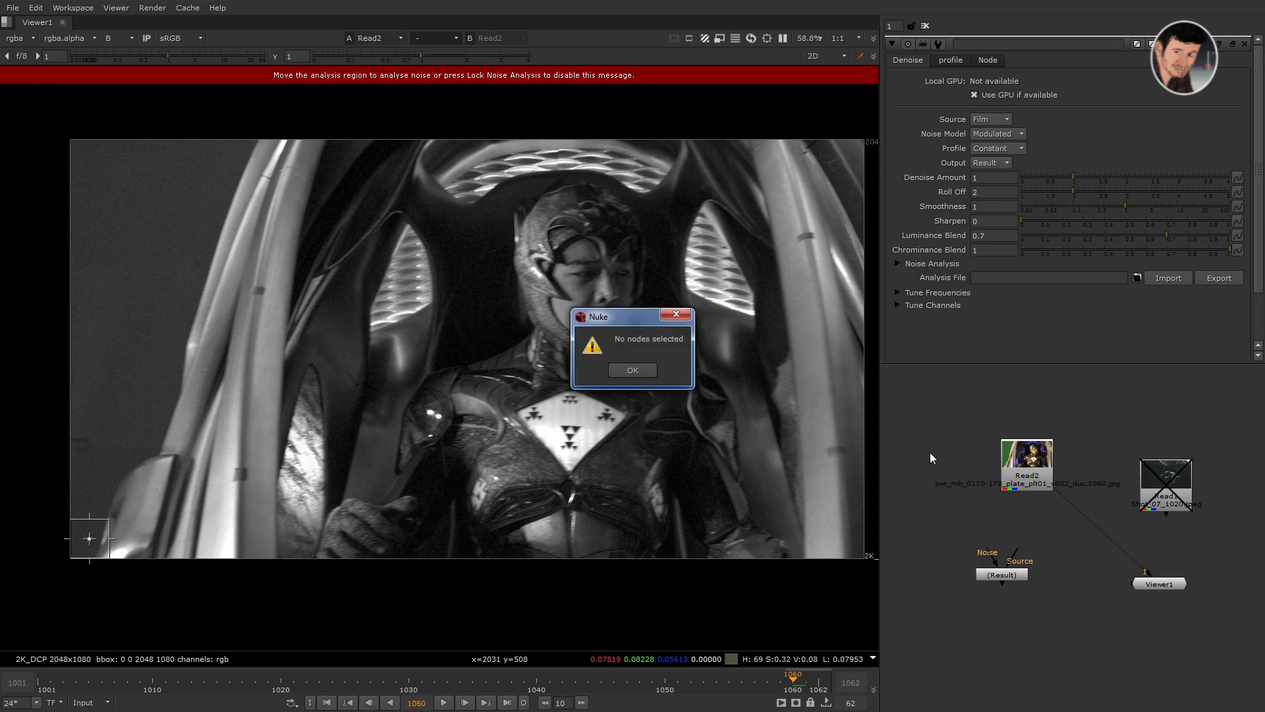
key(Return)
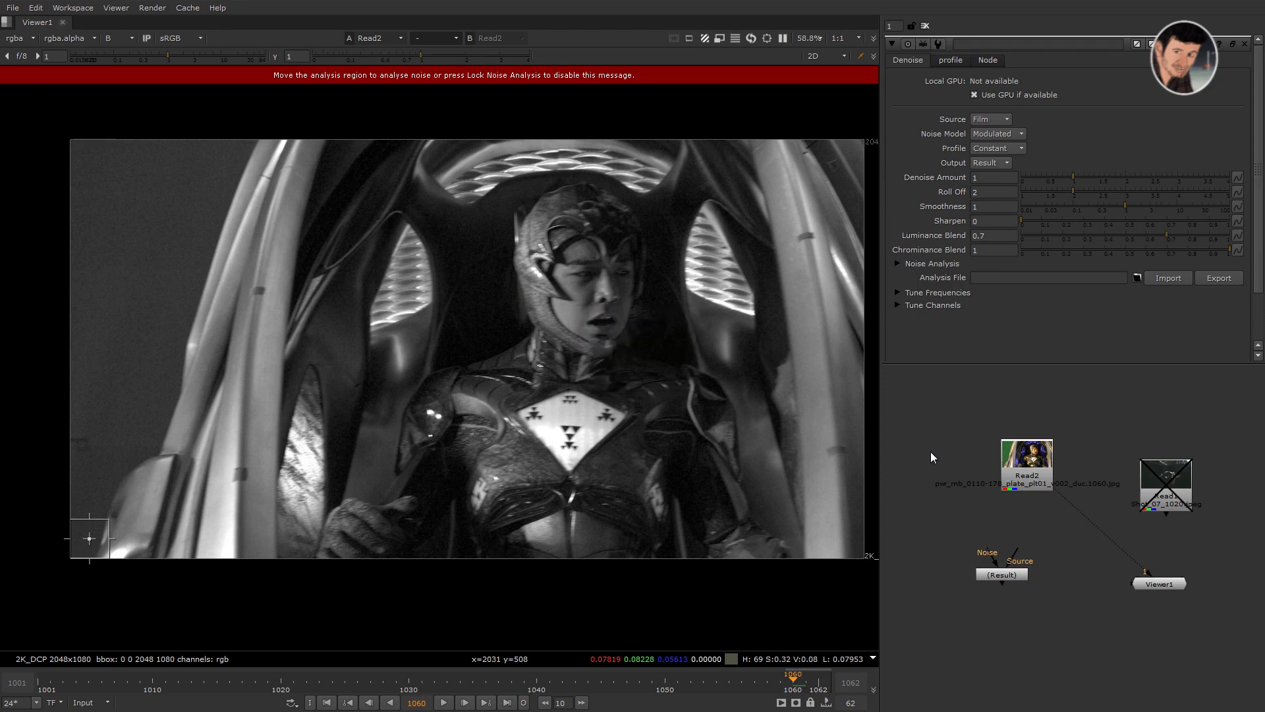
key(x)
key(ctrl+v)
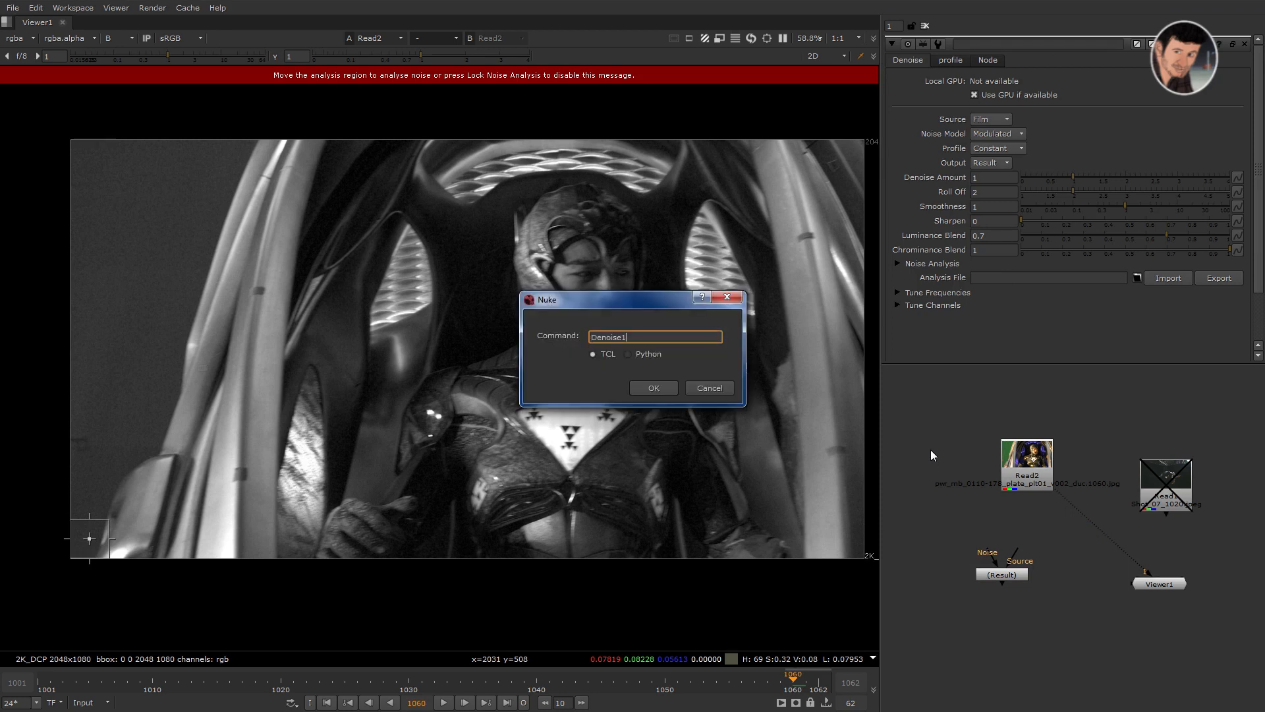
key(Return)
drag(932, 441, 934, 506)
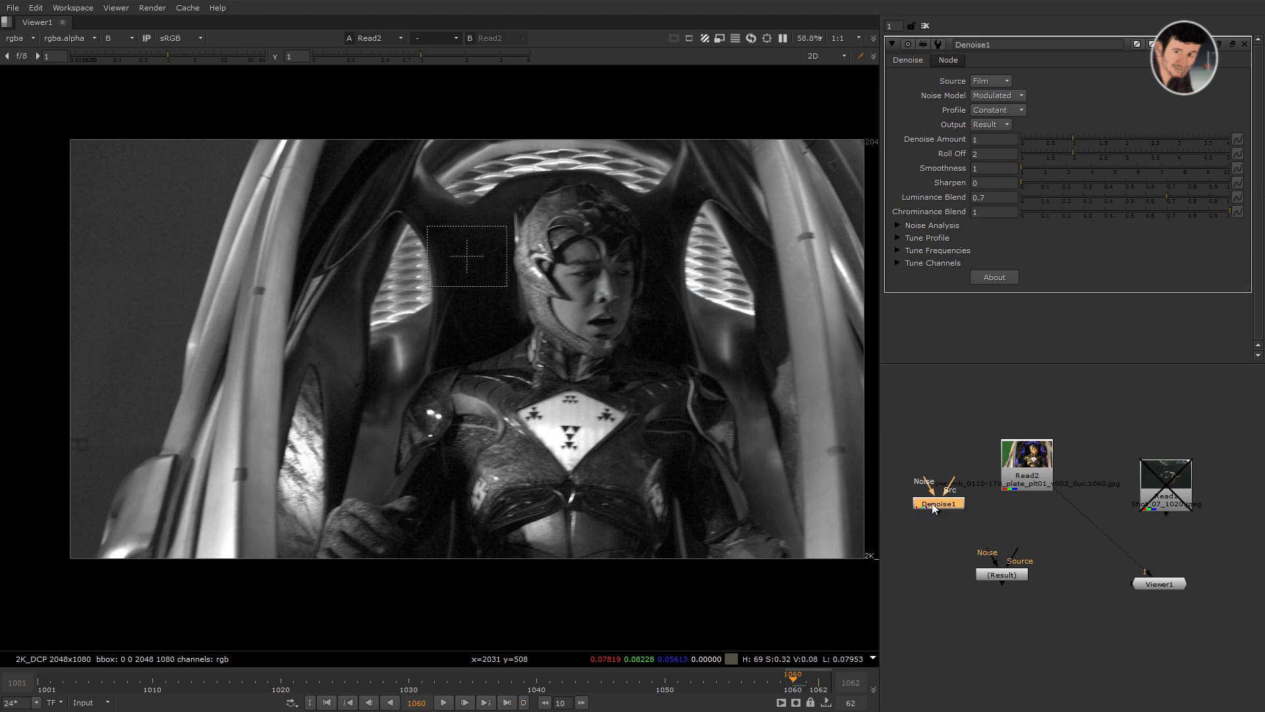
View the legacy Denoise1 node and add another current-version Denoise node beneath it
key(1)
key(Tab)
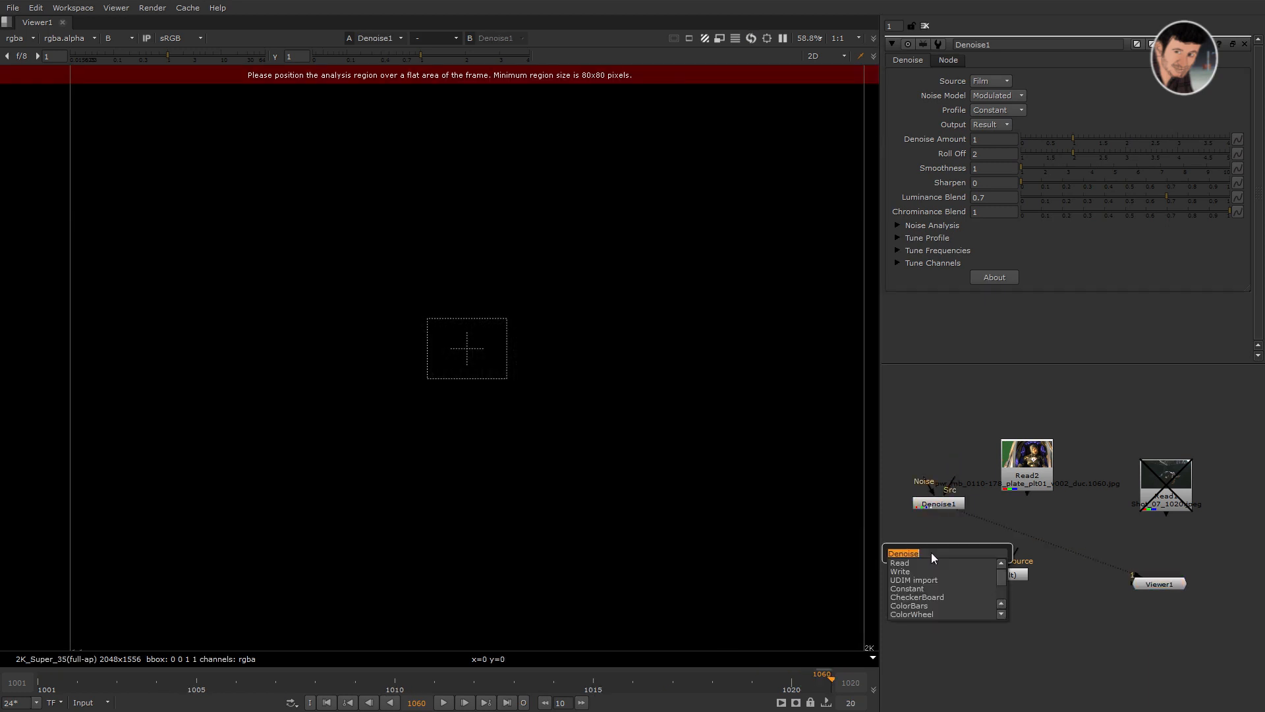
key(Return)
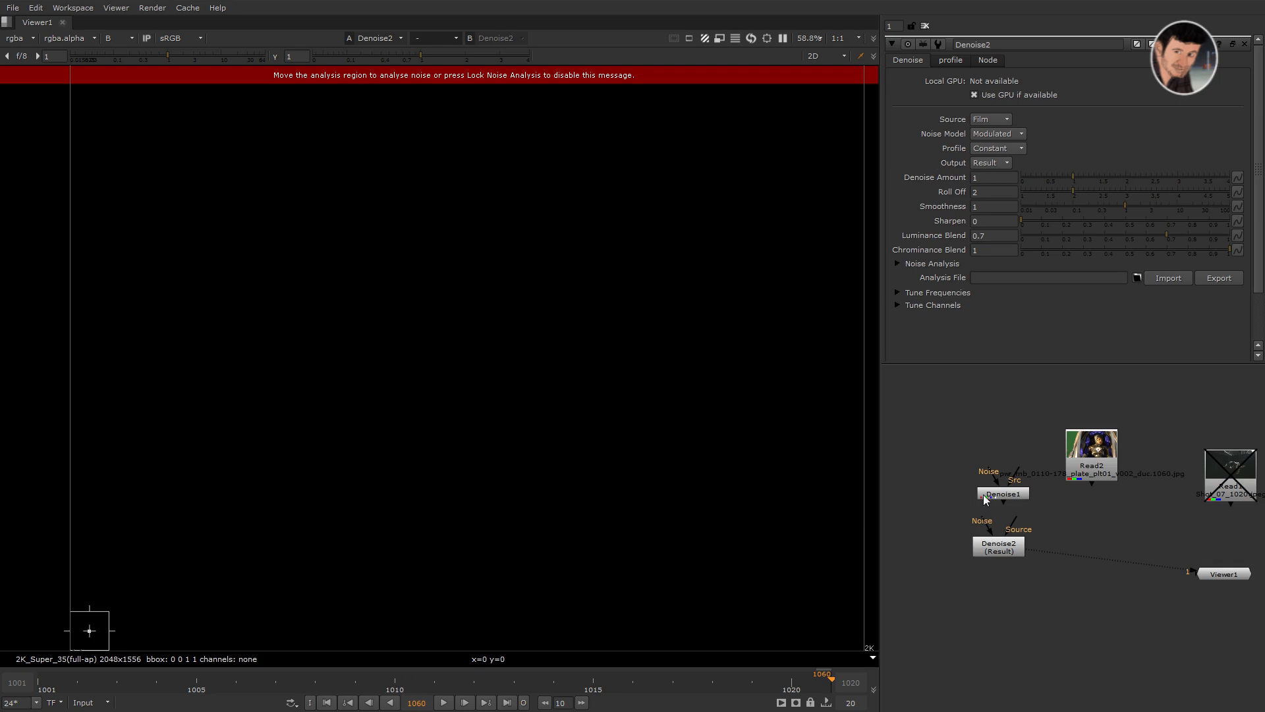
Compare the properties of Denoise2 and Denoise1, then move Denoise1 higher, apart from Denoise2
click(985, 544)
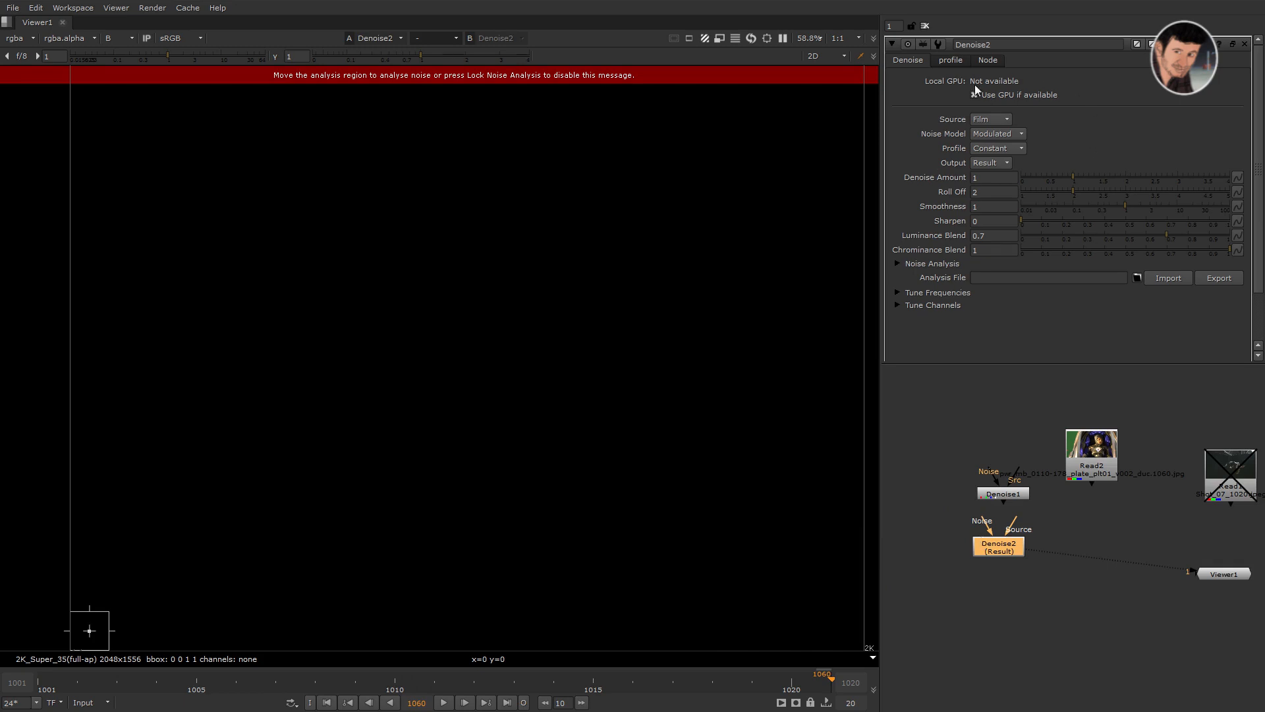
click(1000, 494)
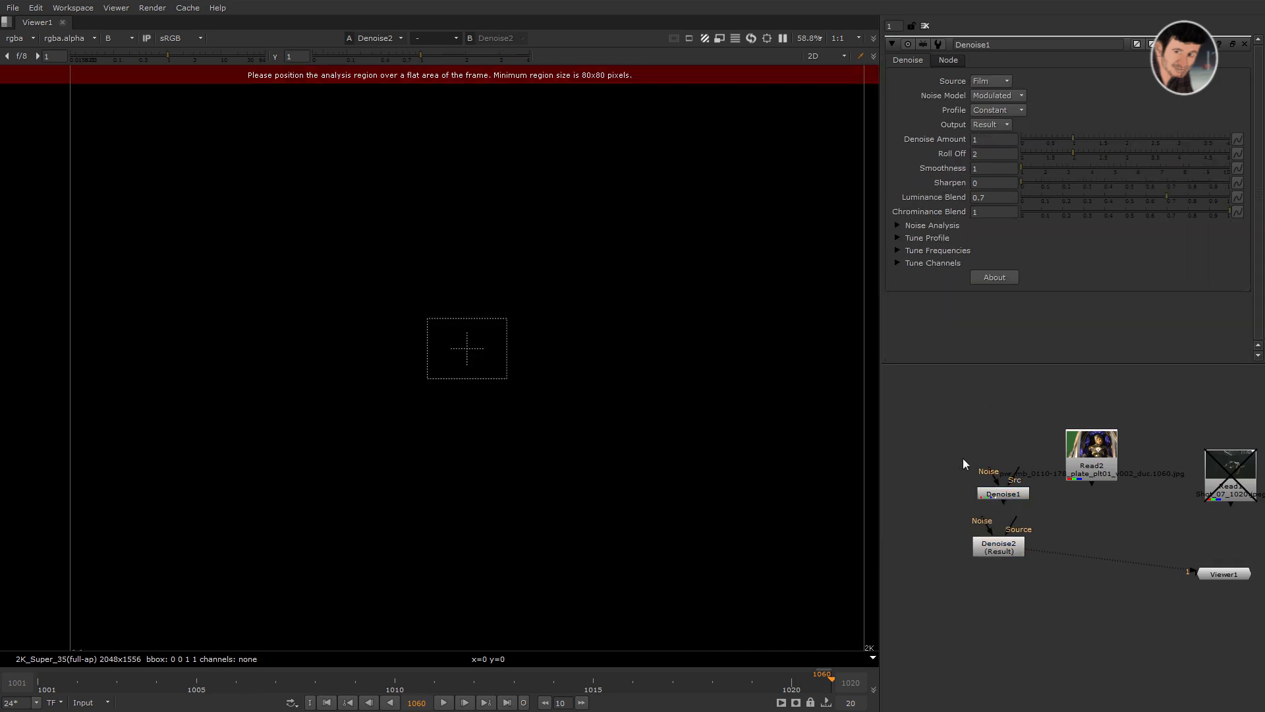
drag(931, 445, 855, 606)
click(1049, 589)
drag(1017, 496, 986, 436)
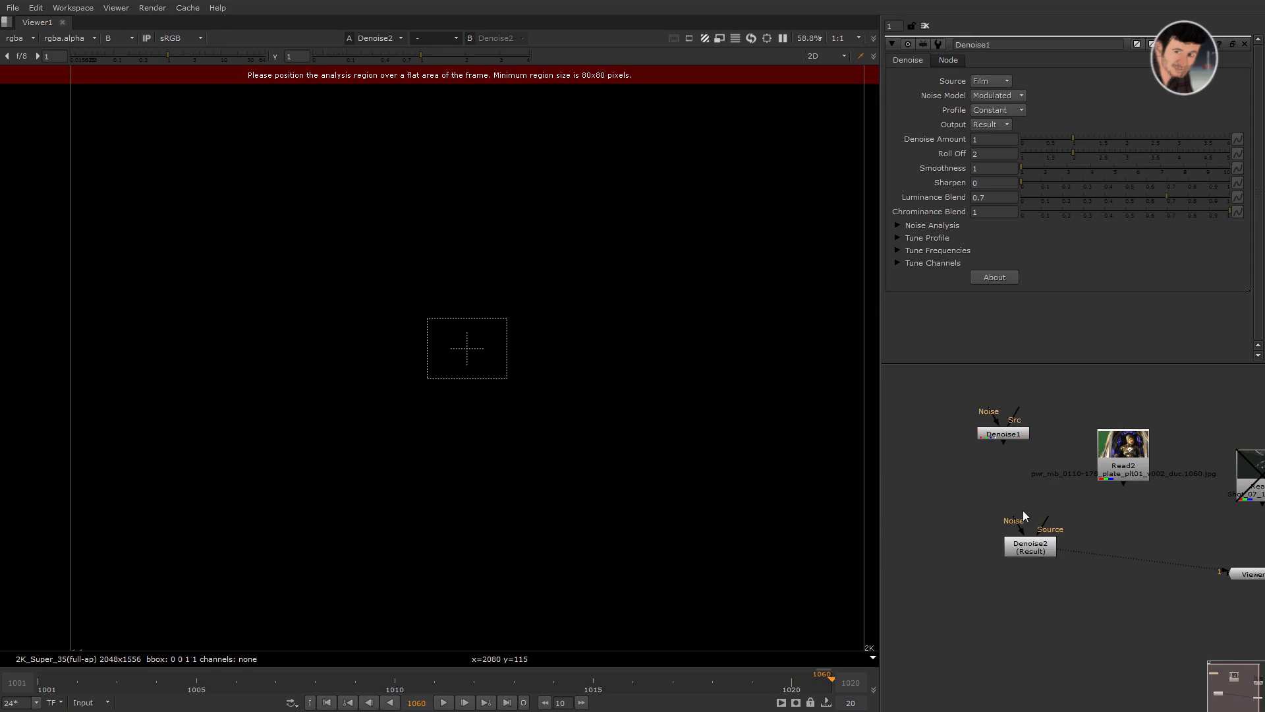
drag(942, 494, 1008, 518)
Compare the two Denoise nodes by toggling them off and on and reopening their properties
drag(965, 485, 1129, 624)
key(d)
mouse_move(1058, 409)
mouse_down()
mouse_move(943, 496)
mouse_move(1153, 650)
mouse_move(945, 503)
mouse_up()
key(d)
key(d)
key(d)
click(949, 507)
double_click(1008, 547)
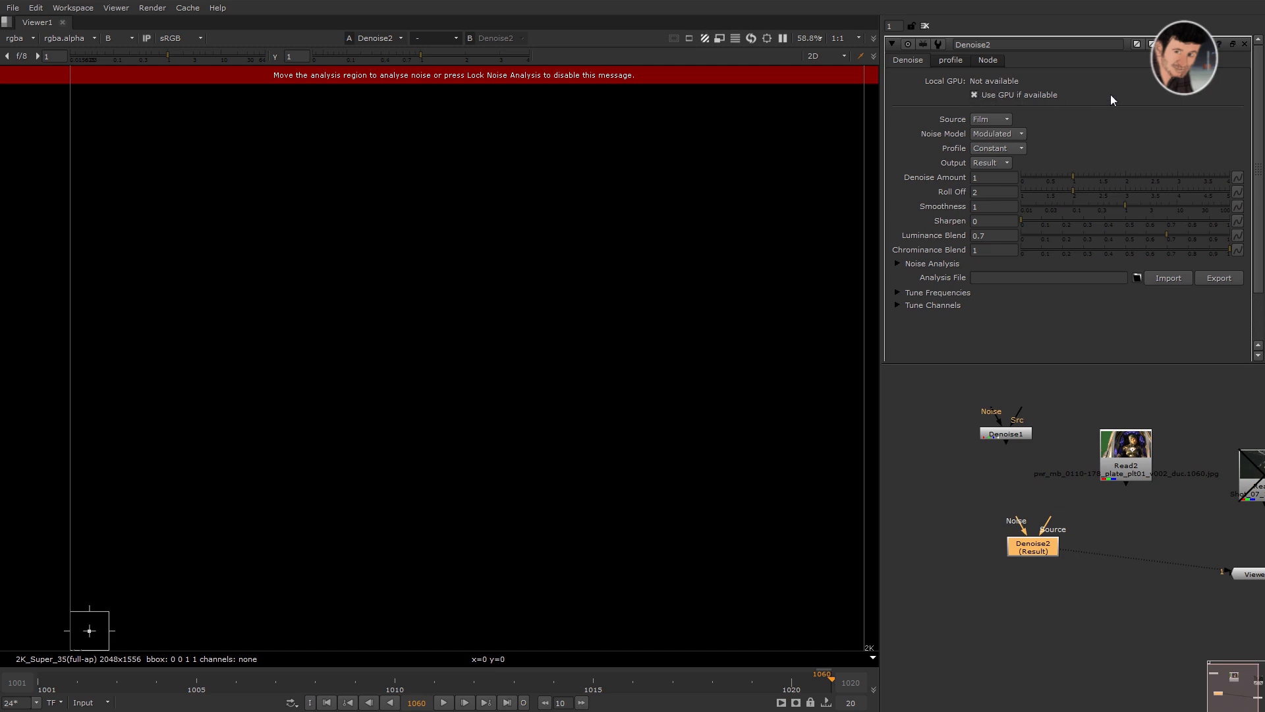
double_click(999, 430)
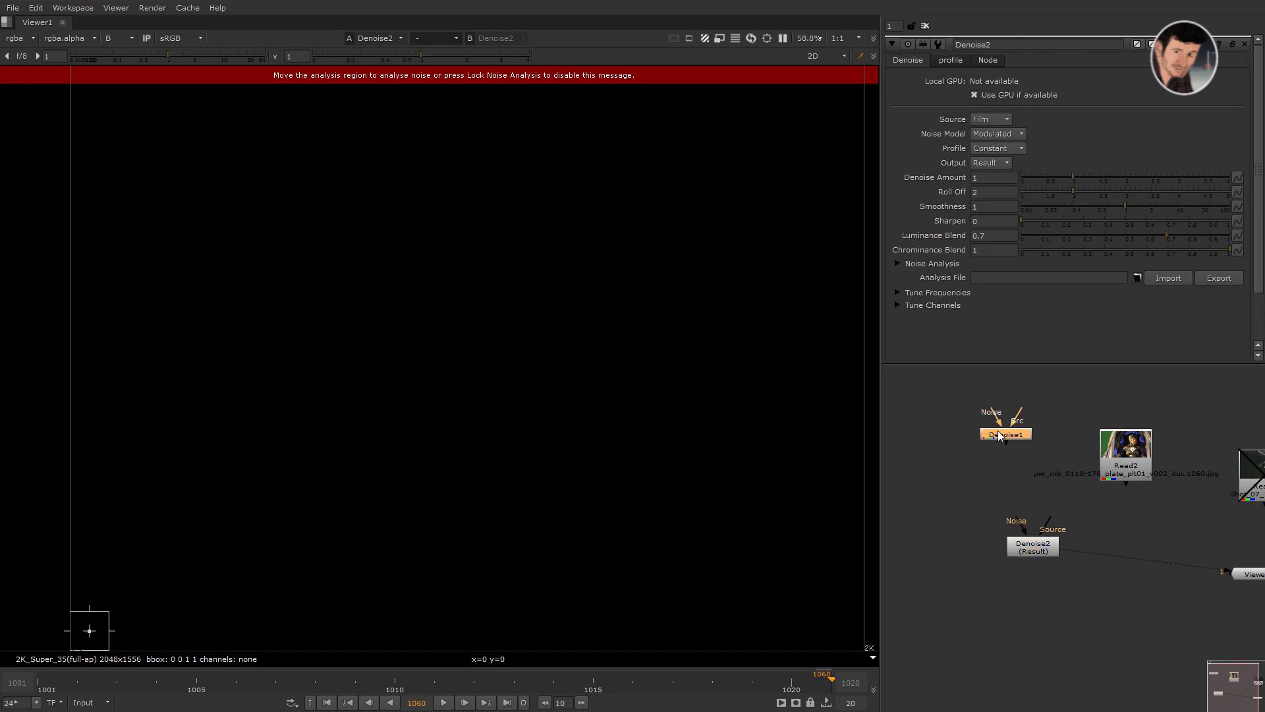
Disable the legacy Denoise1 node, keep Denoise2 enabled and move it to a free spot below Read2
drag(926, 386, 1060, 455)
key(d)
drag(1097, 511, 977, 595)
key(d)
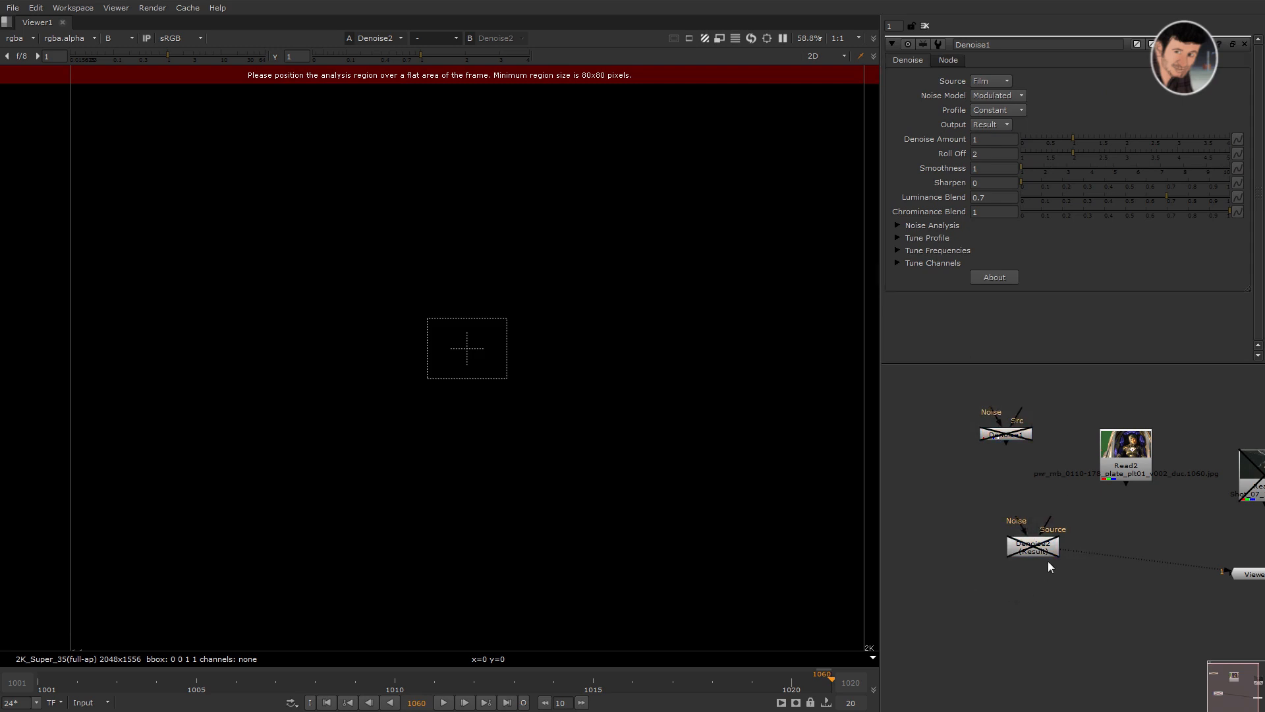
drag(1049, 547, 1088, 562)
click(1057, 437)
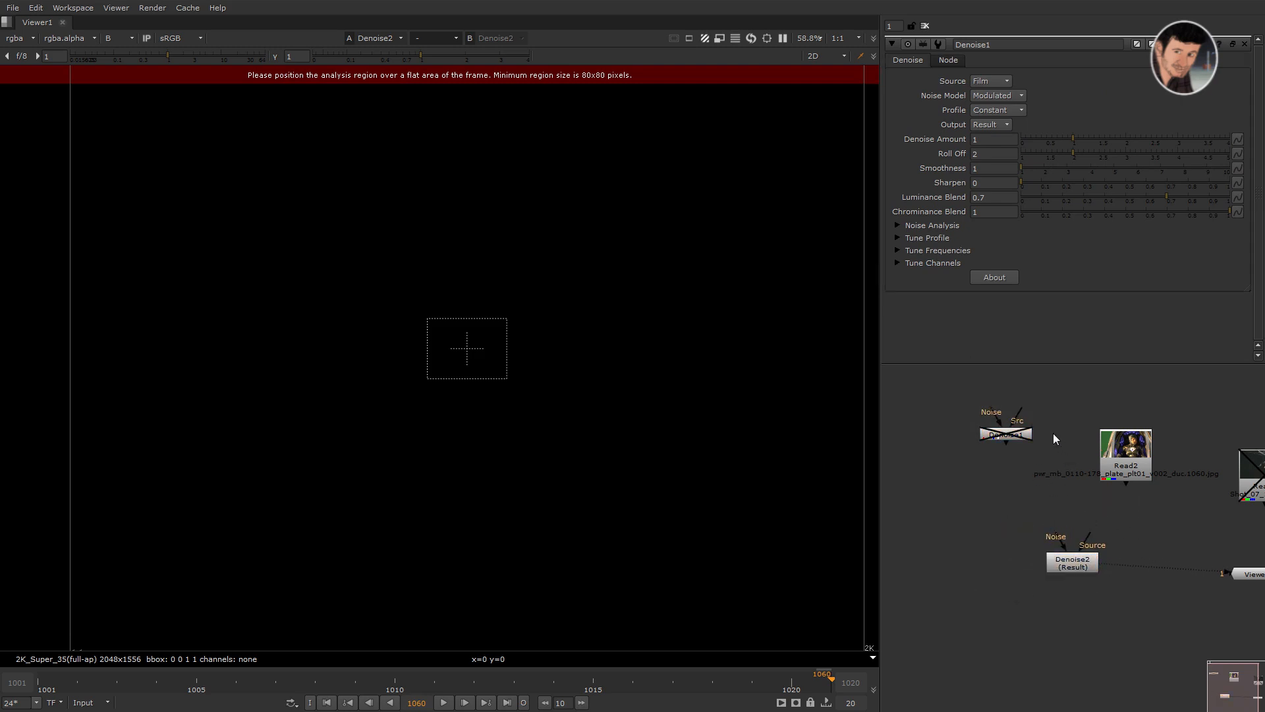
Place Read2 directly above Denoise2, connect it to the Source input, and show Read2 in the viewer
drag(1112, 469, 1089, 506)
drag(1091, 506, 1080, 482)
drag(1009, 526, 1102, 600)
click(798, 551)
click(1081, 471)
double_click(1081, 471)
key(1)
Set the project's full size format to 2K_DCP 2048x1080 in the project settings
key(s)
scroll(1048, 250, down, 3)
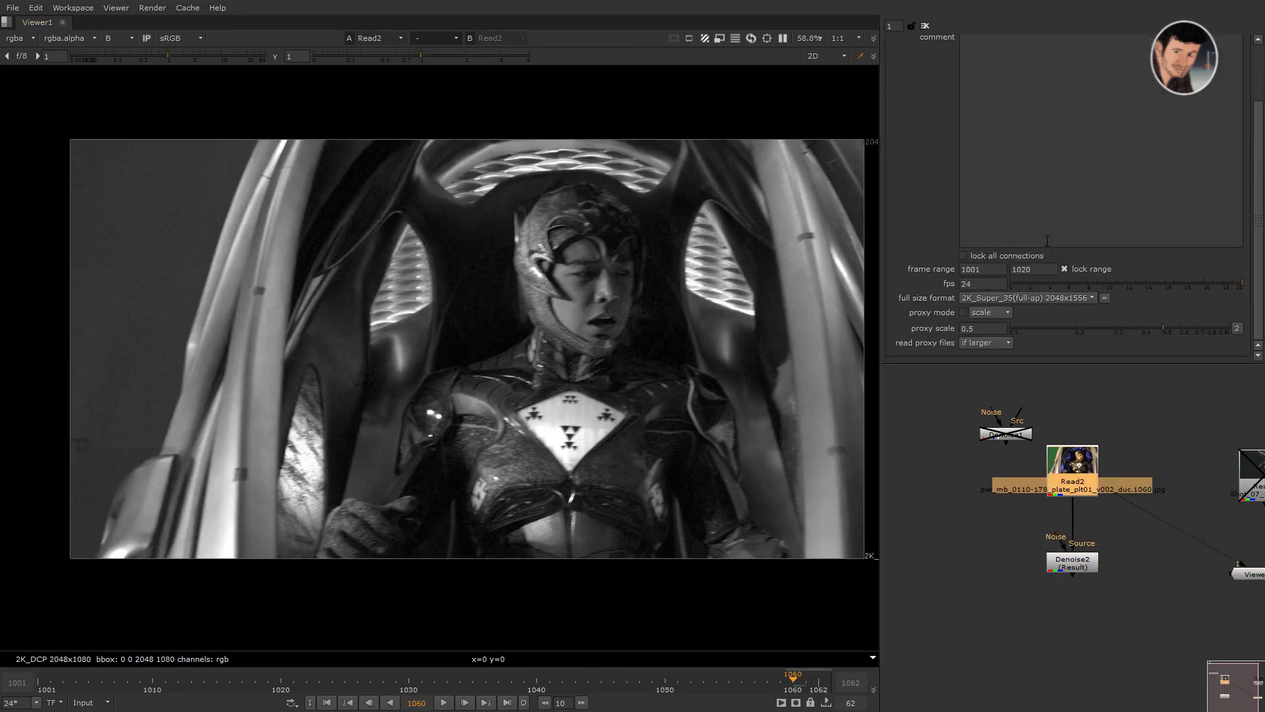
click(1040, 303)
click(685, 302)
key(f)
click(993, 309)
click(1035, 298)
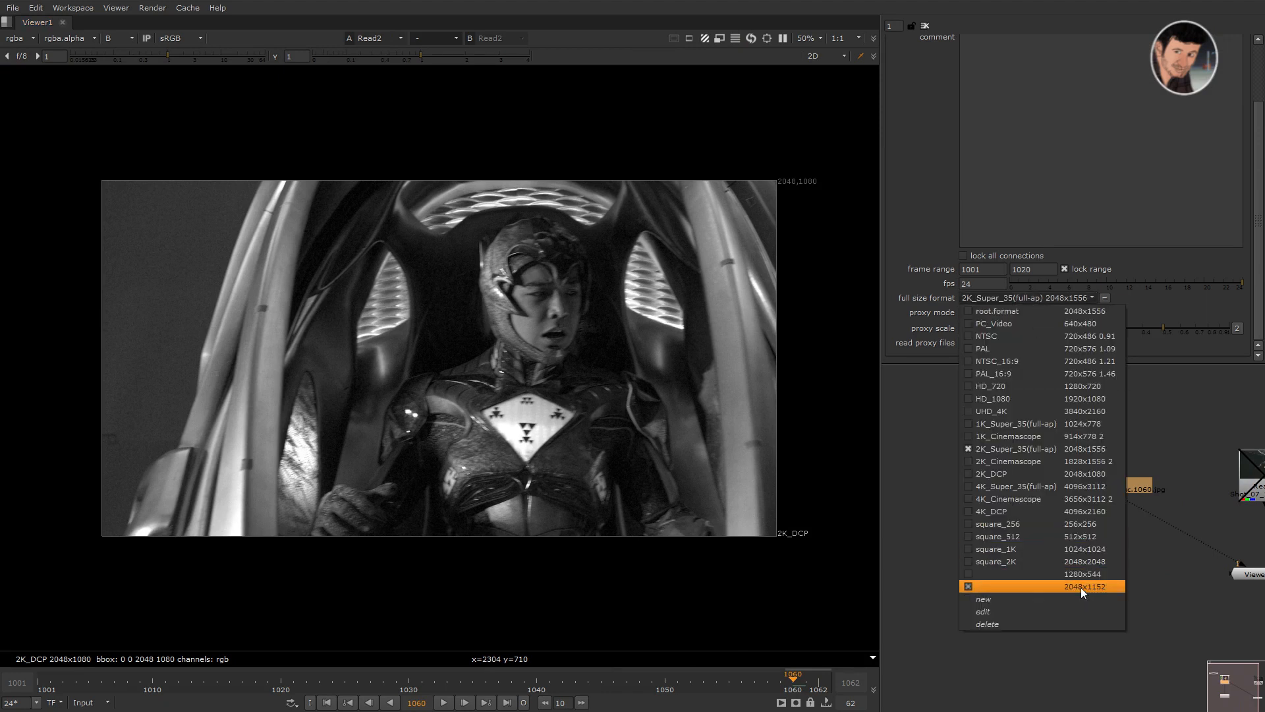
click(1080, 587)
click(1005, 302)
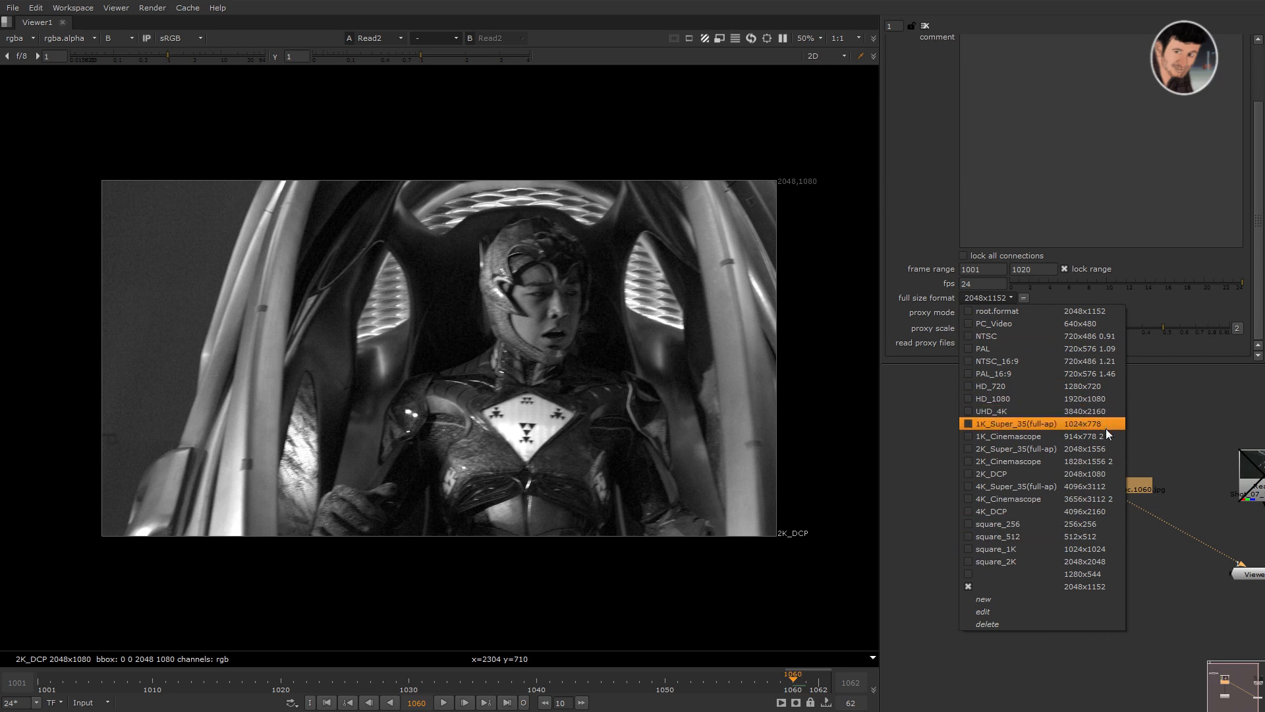
click(1106, 474)
Show Denoise2 in the viewer with its properties open, and resize the analysis region in the plate's lower-left corner
click(1085, 564)
key(1)
double_click(1083, 566)
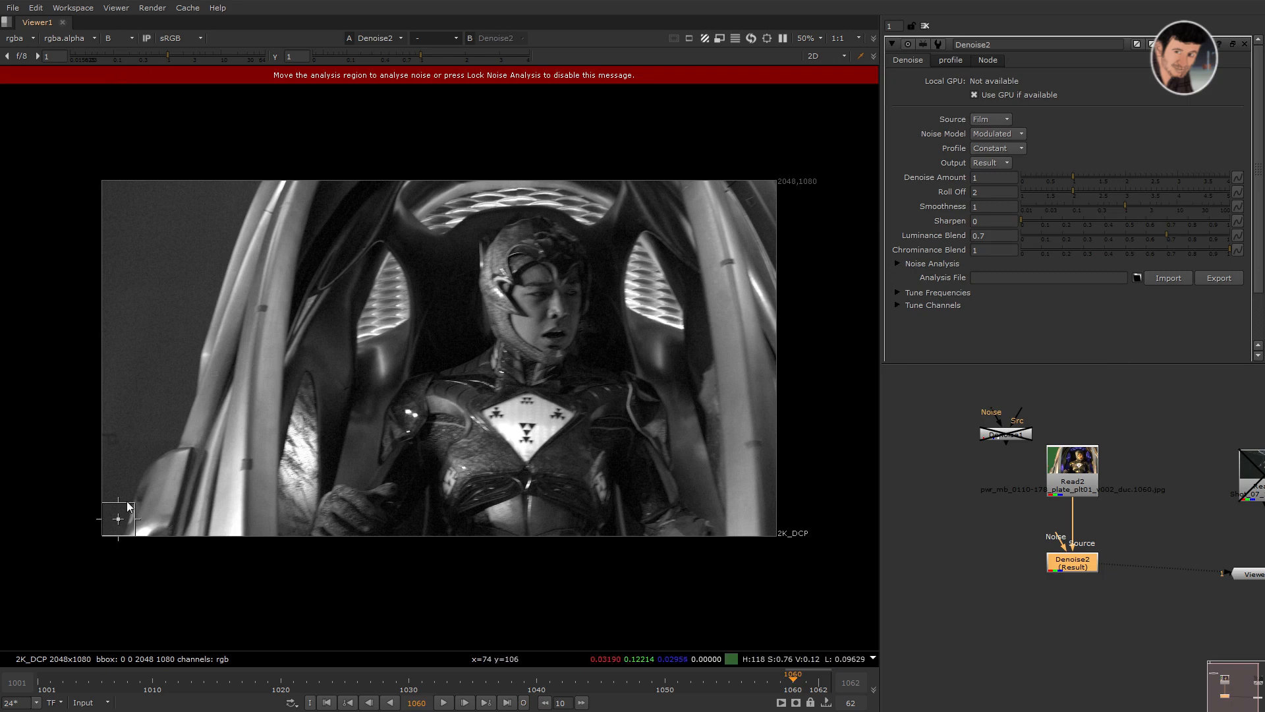
drag(135, 503, 277, 248)
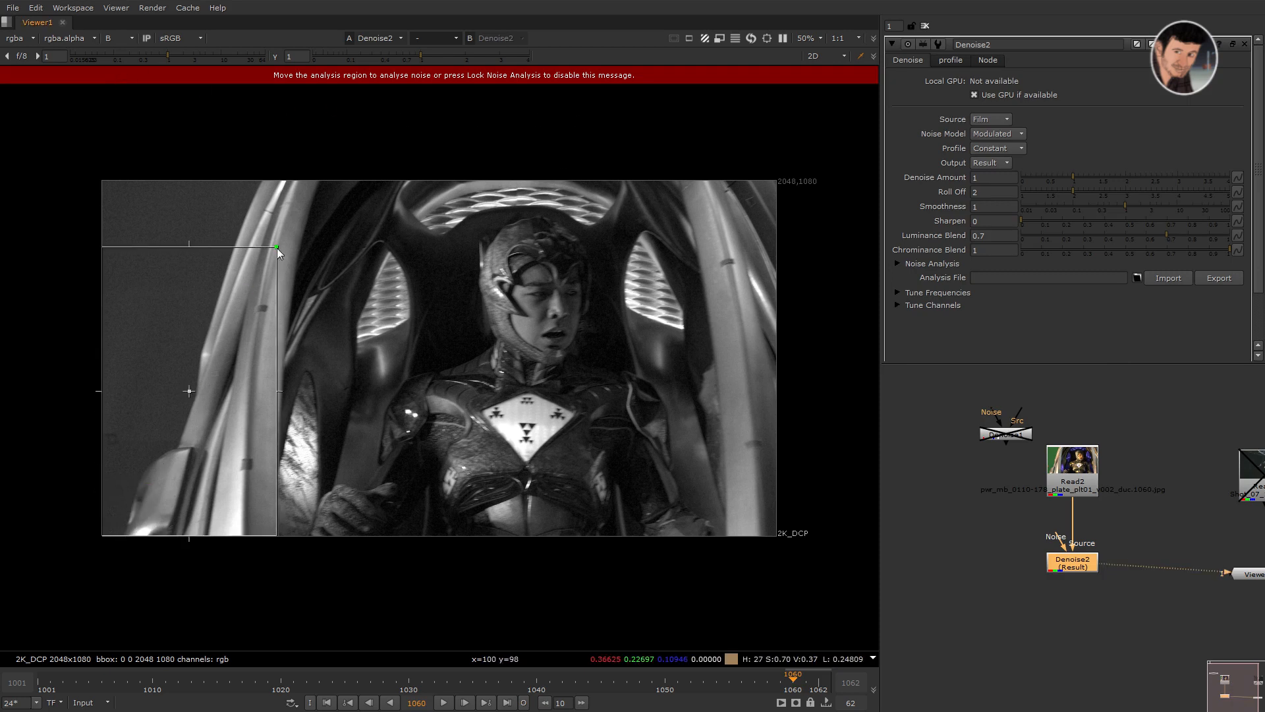
drag(276, 247, 197, 466)
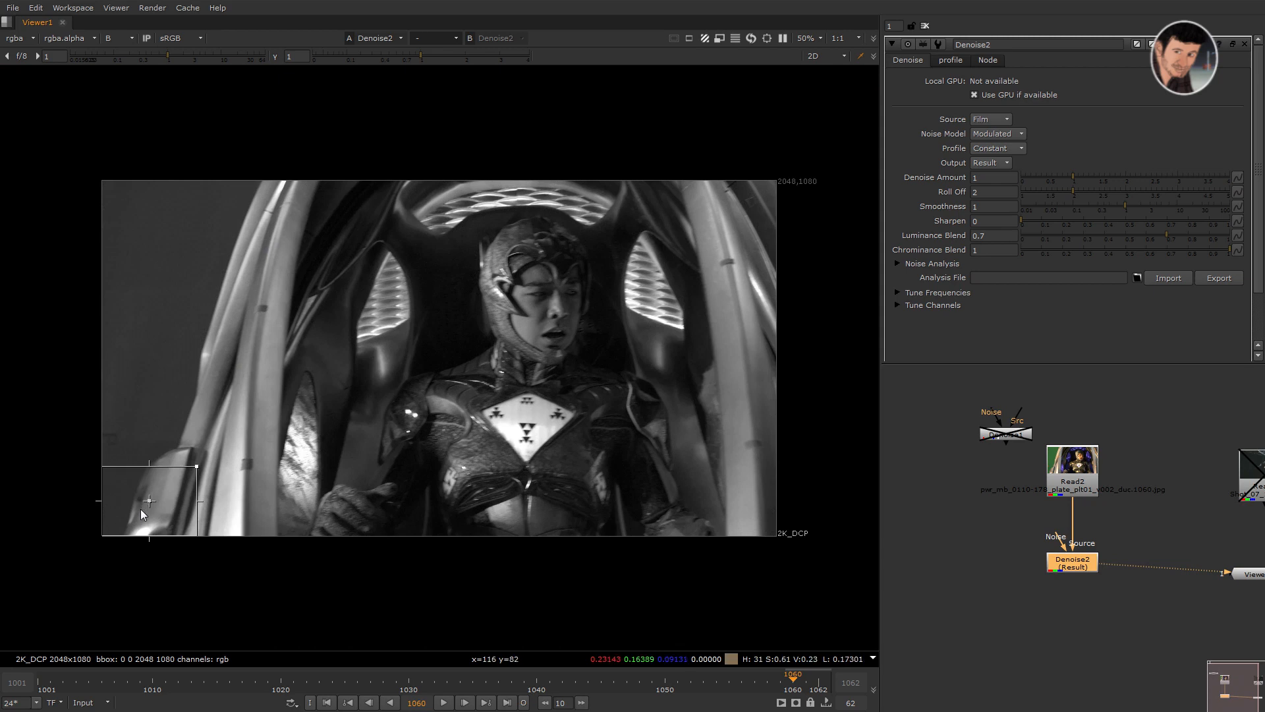
Try the analysis region over the actor's chest, return it to the plate's lower-left corner and enlarge it up to the left blue grille
drag(150, 501, 466, 436)
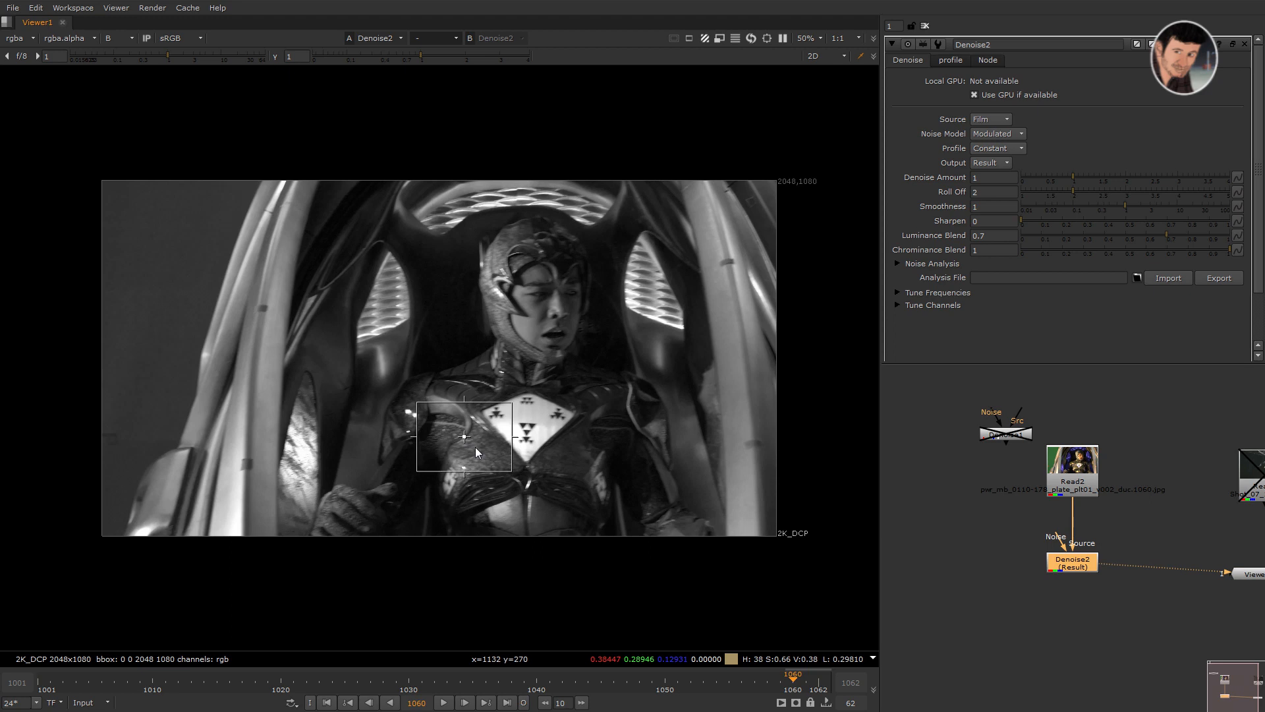
drag(470, 446, 148, 510)
drag(197, 470, 223, 463)
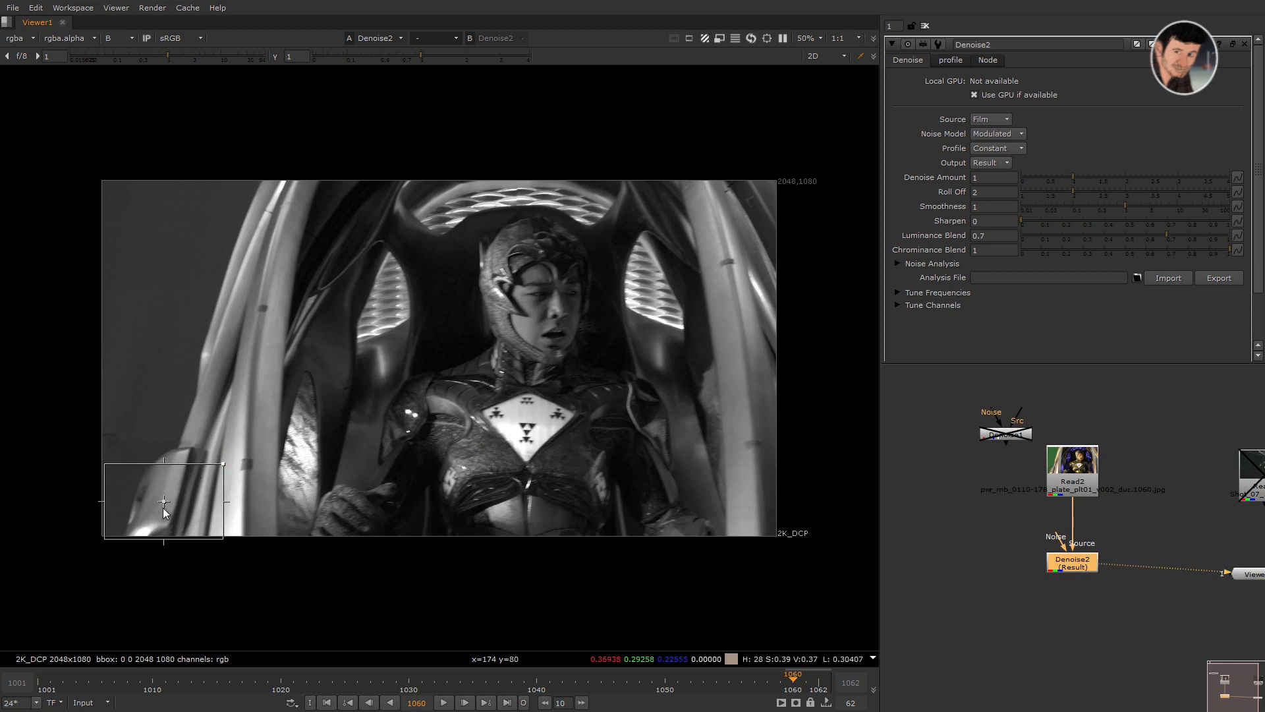
drag(163, 507, 528, 429)
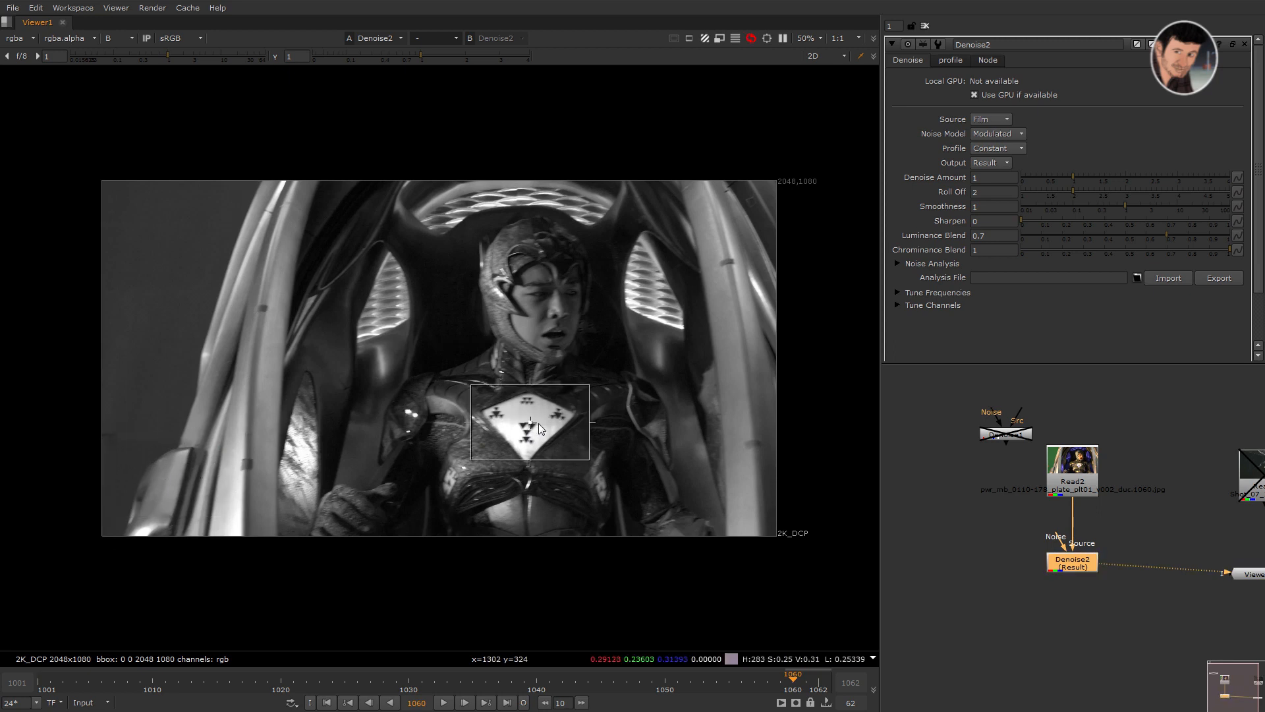
drag(532, 427, 160, 495)
drag(211, 461, 370, 340)
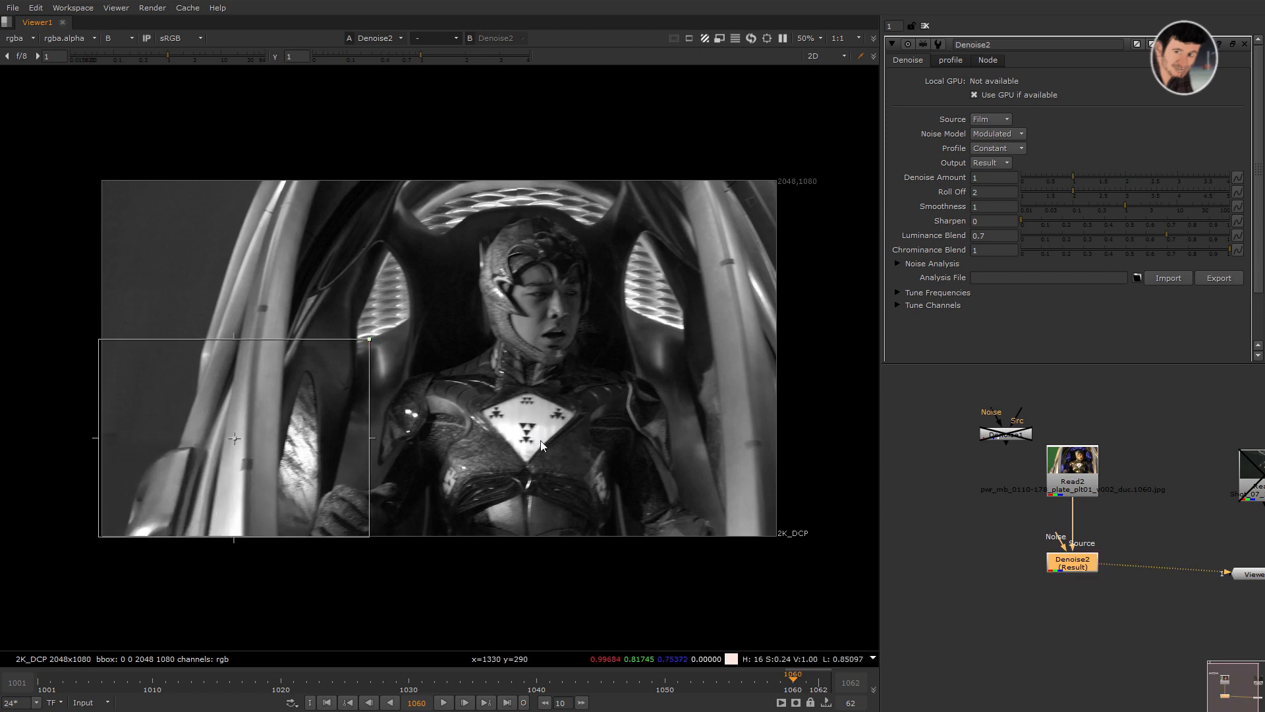
Connect Read2 to viewer input 1 and Denoise2 to viewer input 2
click(1091, 469)
key(1)
drag(1016, 633, 1083, 561)
key(2)
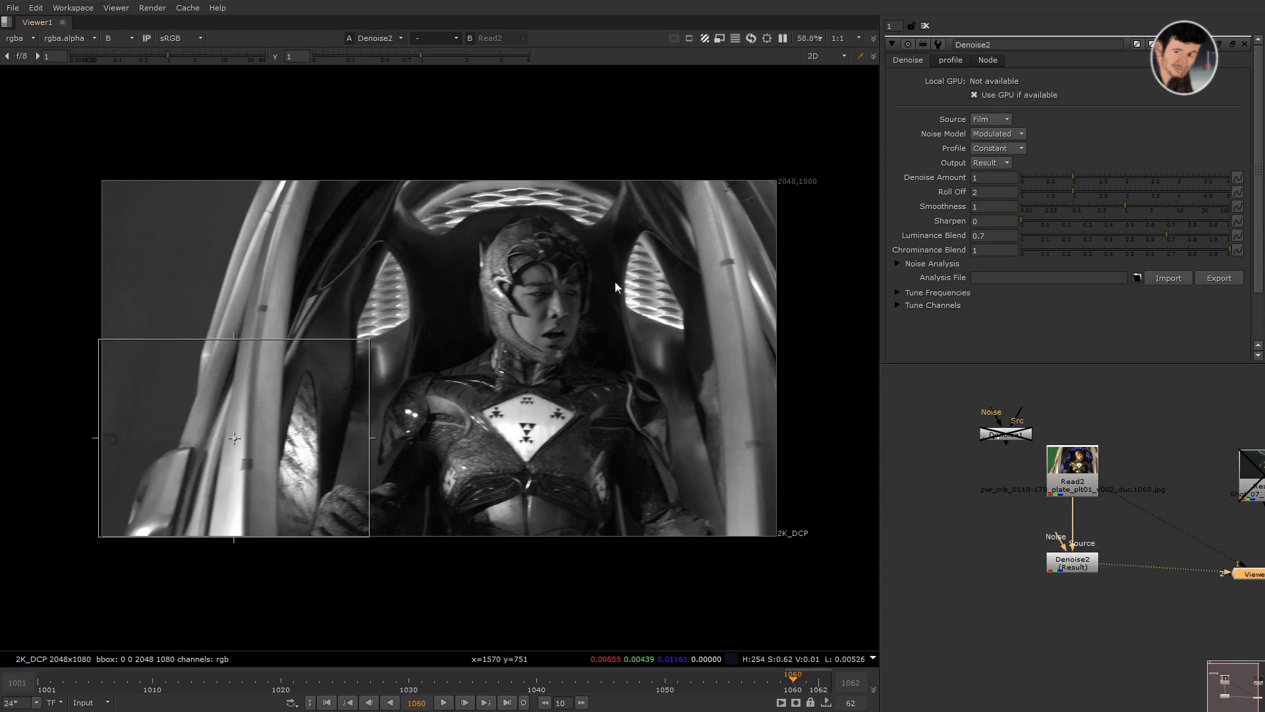
Compare Read2 and Denoise2 close up on the actor's face, viewing single channels and full colour
scroll(591, 248, up, 5)
key(1)
key(2)
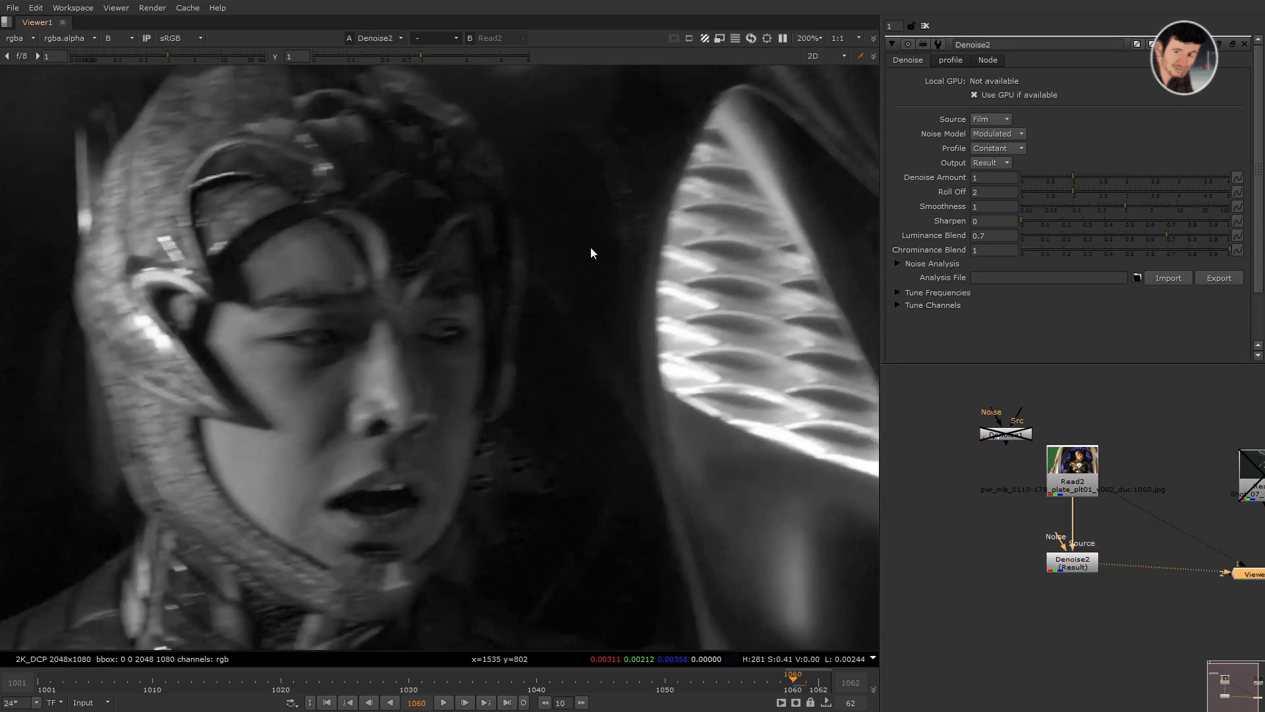
key(r)
key(b)
key(b)
scroll(611, 286, down, 4)
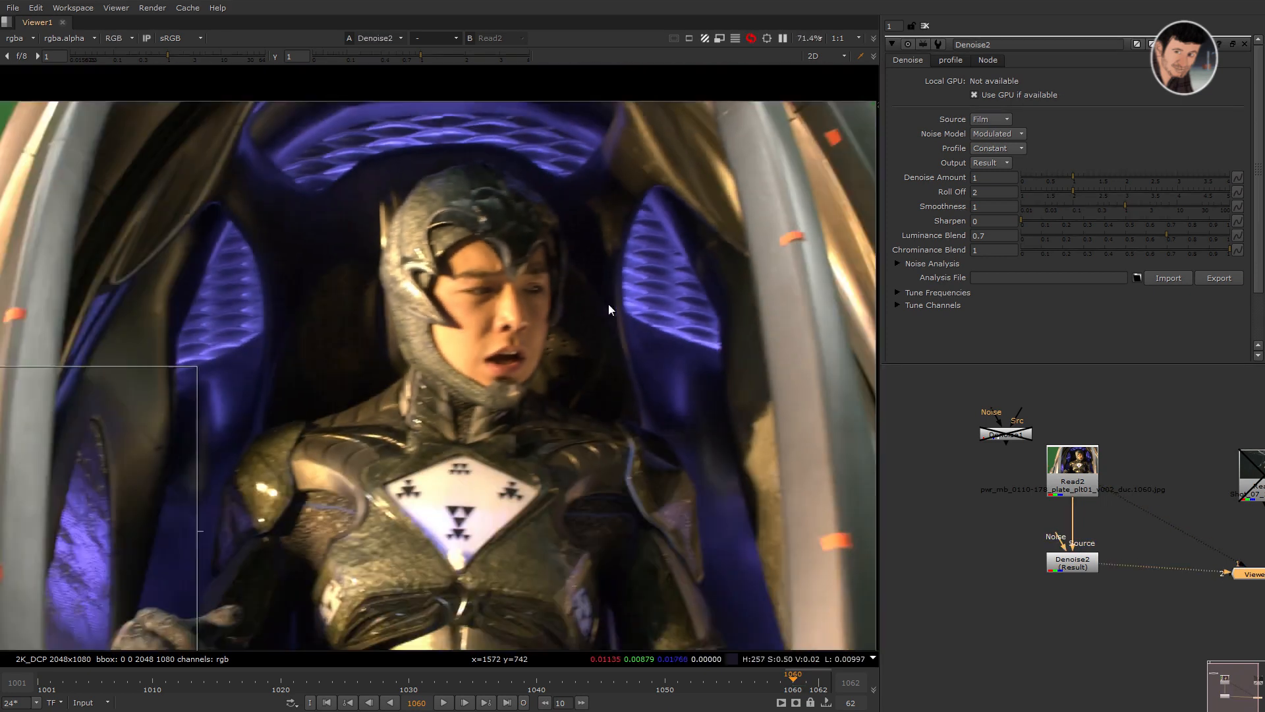
Compare the original and denoised detail around the white chest emblem, using the red channel
scroll(658, 359, down, 1)
scroll(568, 469, up, 3)
key(1)
scroll(593, 449, up, 3)
drag(788, 196, 107, 696)
key(2)
key(r)
scroll(593, 343, up, 1)
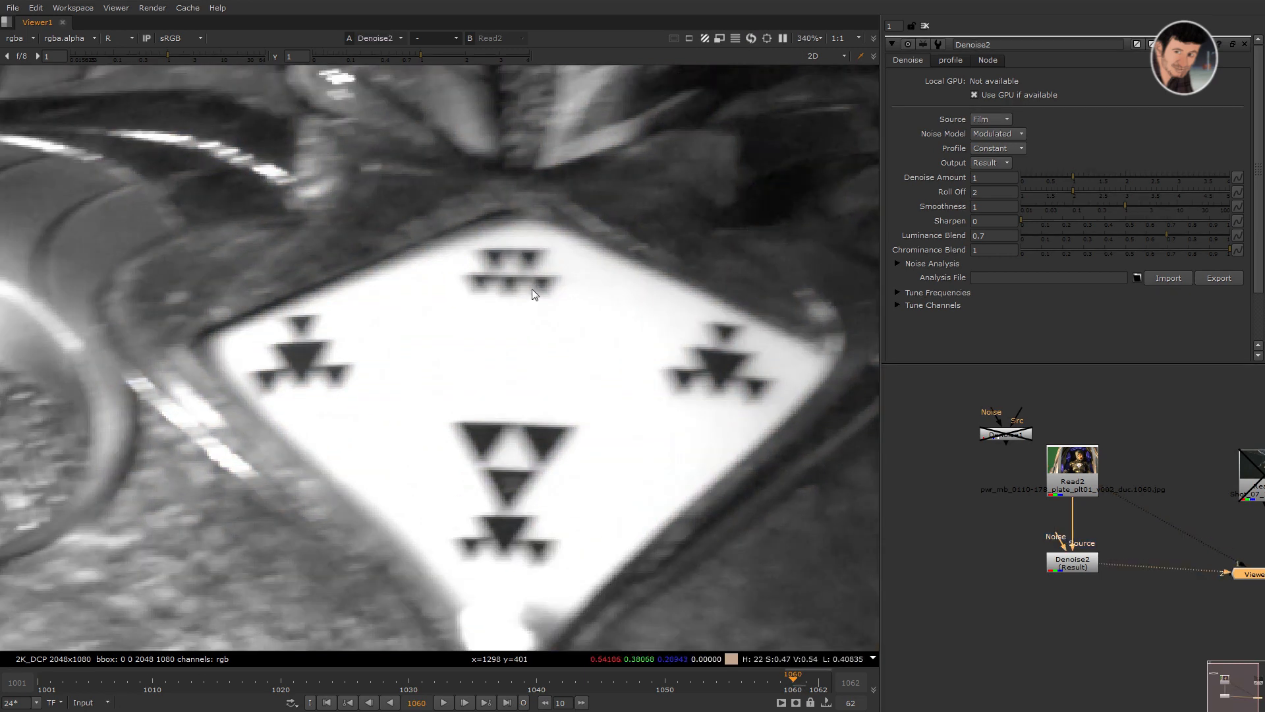
scroll(534, 309, down, 2)
drag(699, 190, 179, 603)
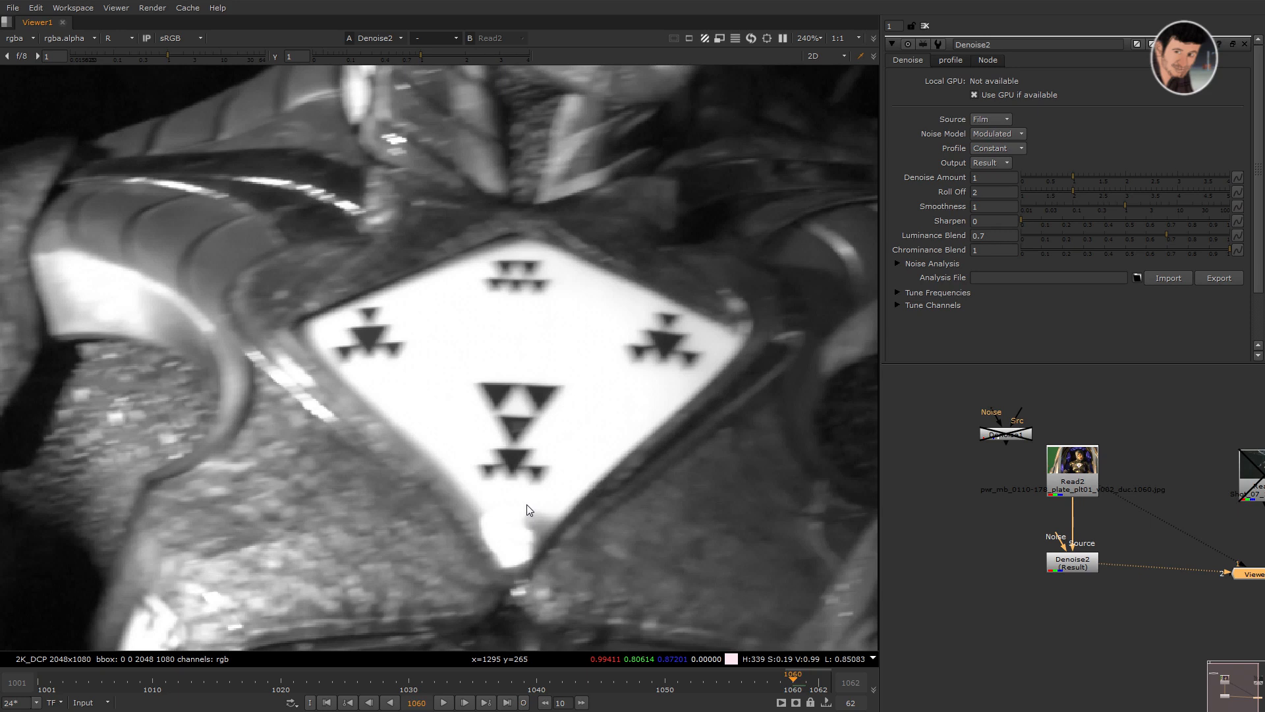
scroll(527, 504, down, 2)
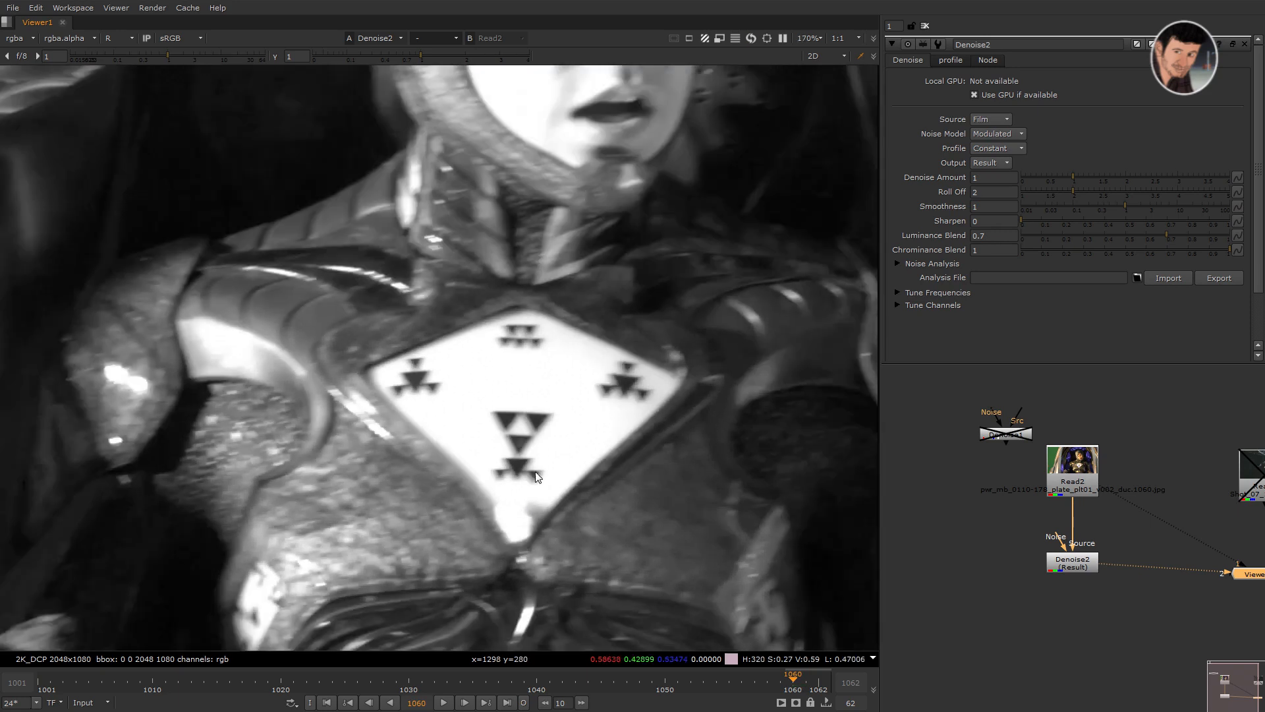
scroll(559, 467, down, 6)
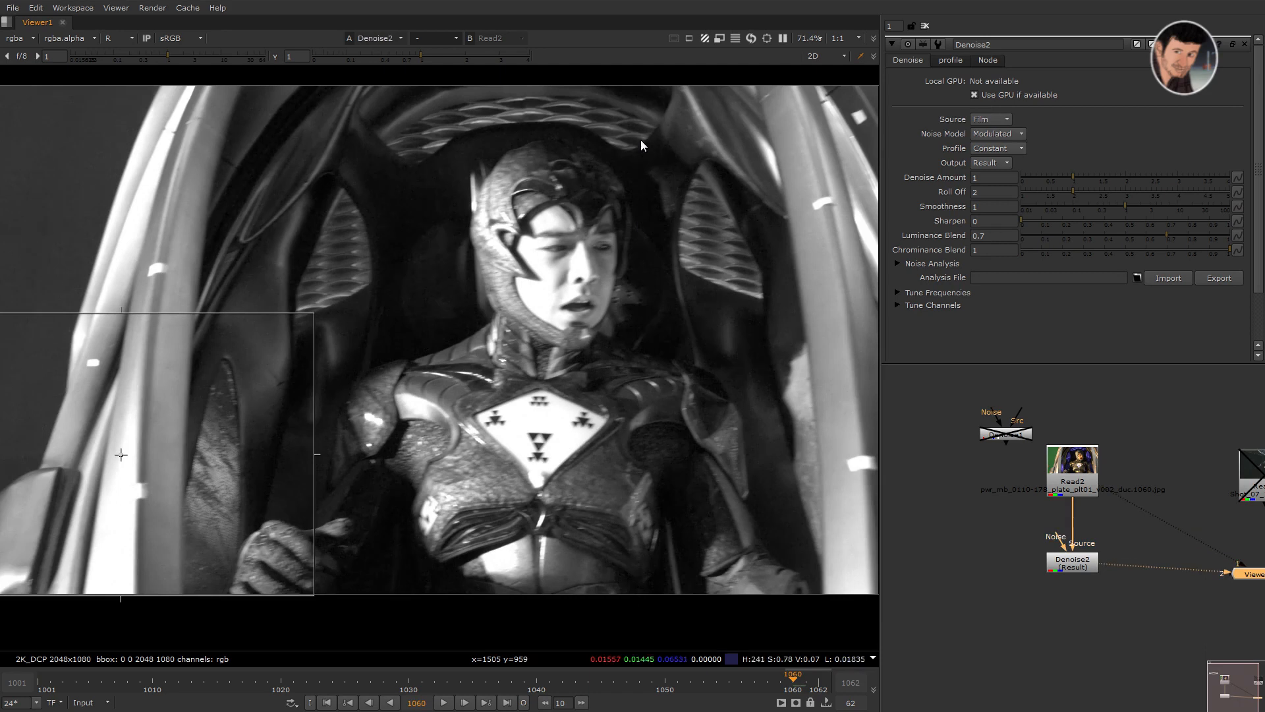
Compare Read2 and Denoise2 around the orange marker on the left frame, in the red channel and in full colour
scroll(179, 246, up, 2)
scroll(182, 253, up, 3)
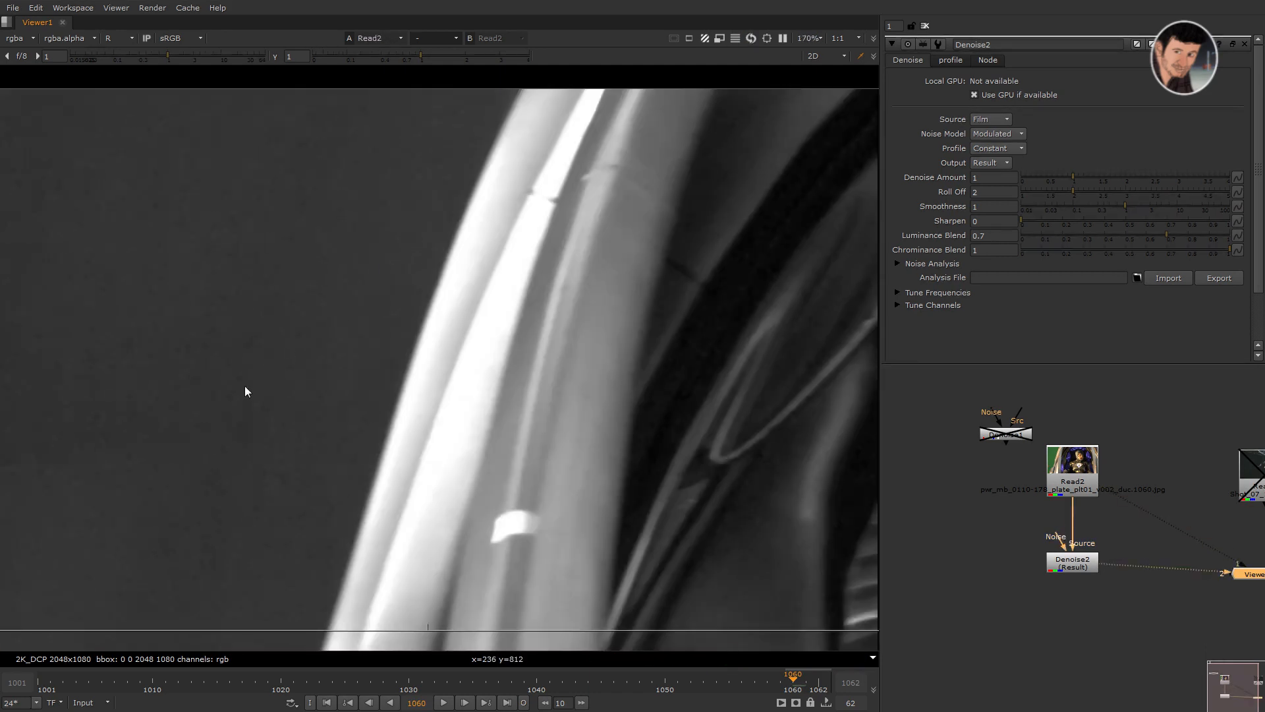
key(r)
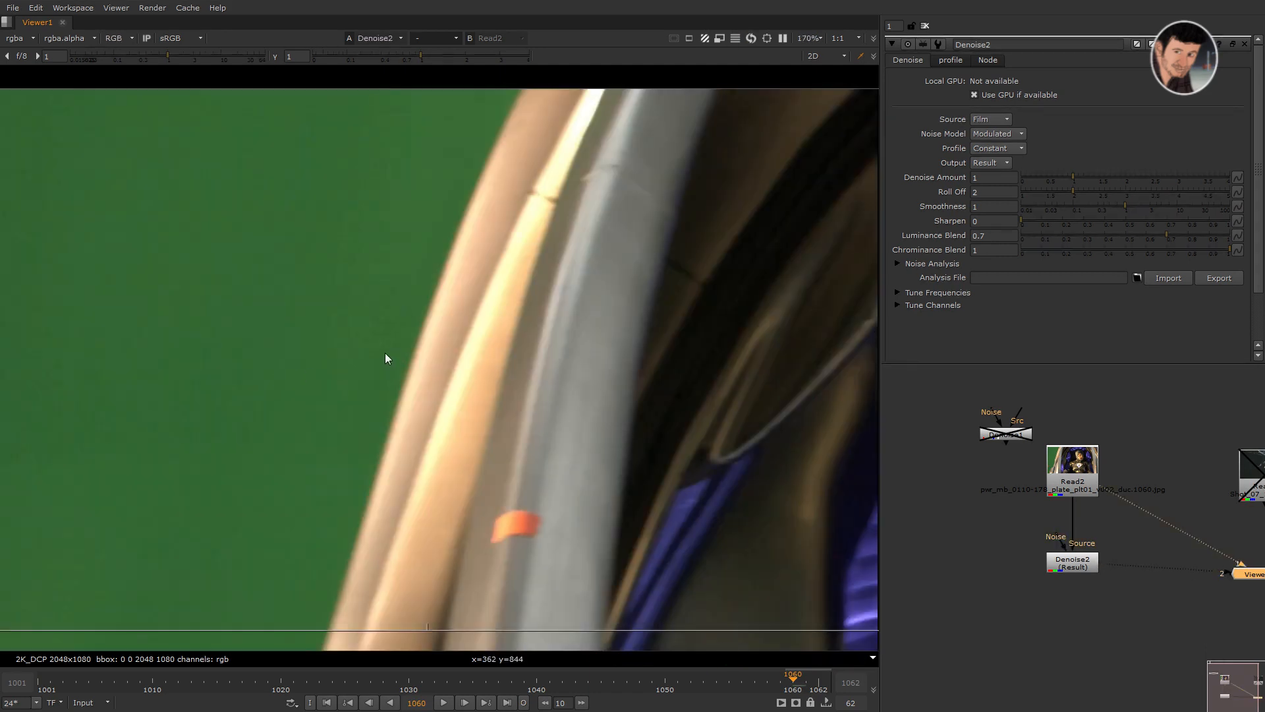
key(r)
scroll(602, 363, up, 2)
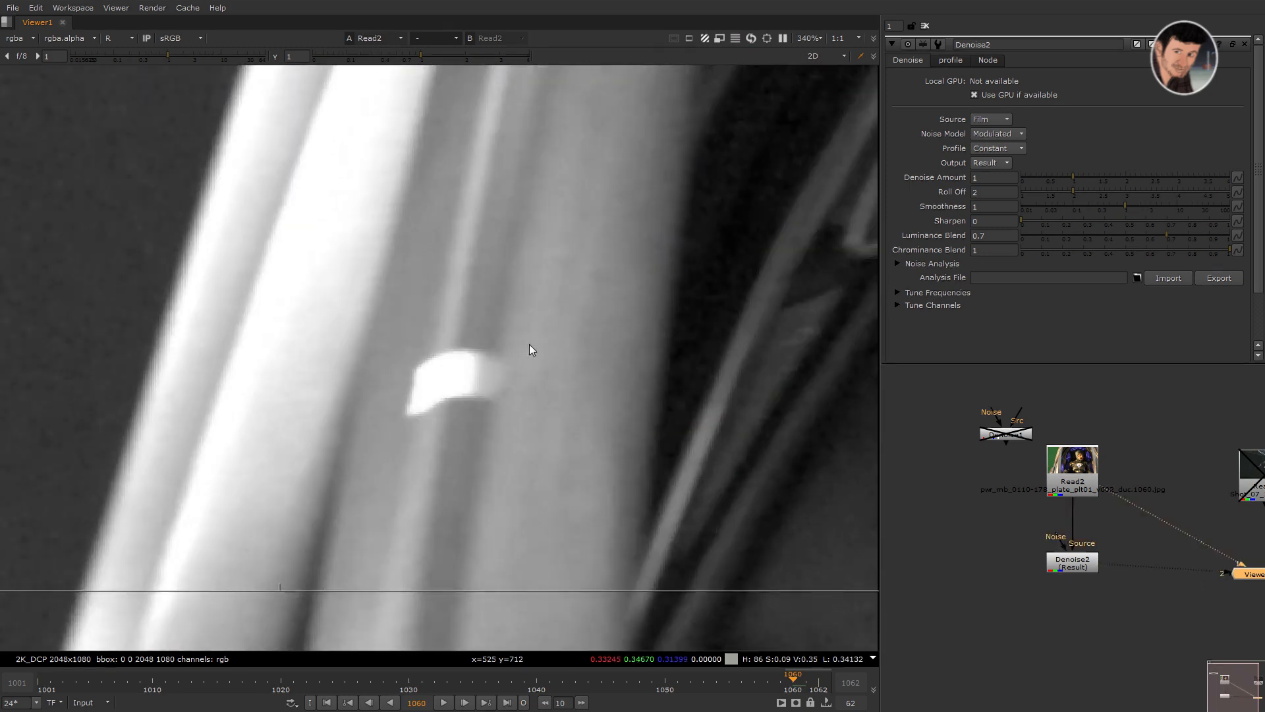
ctrl+drag(597, 295, 475, 383)
ctrl+drag(536, 329, 356, 501)
ctrl+drag(525, 319, 339, 449)
key(b)
key(b)
drag(532, 313, 354, 473)
Examine the noise of the original Read2 plate on the grey left frame in full colour, and return to Denoise2
key(1)
scroll(494, 404, down, 2)
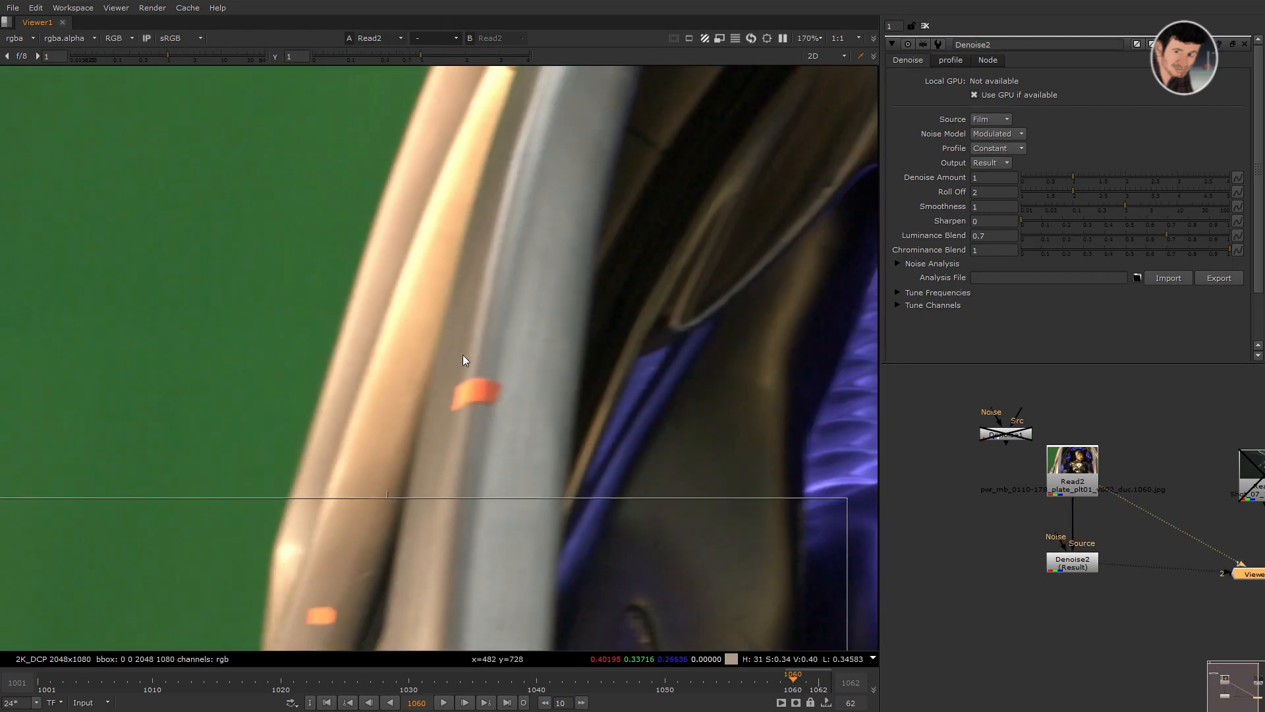
scroll(468, 343, down, 5)
scroll(489, 319, up, 8)
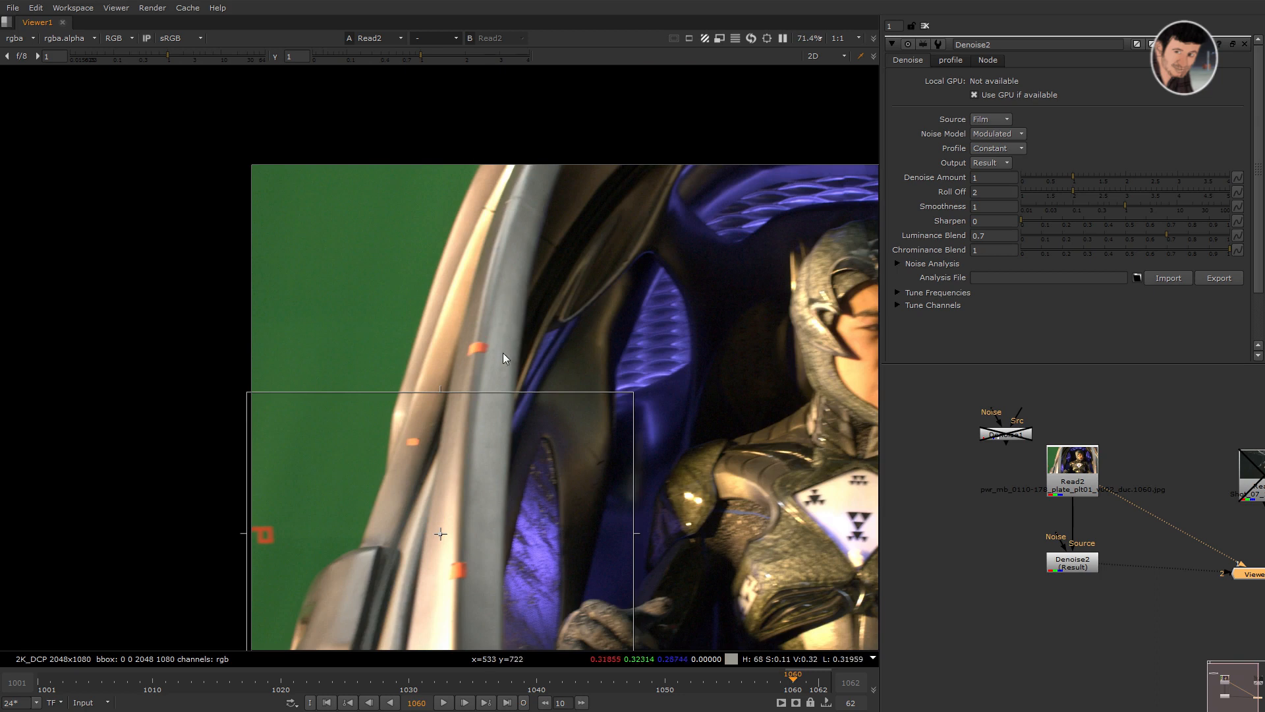
ctrl+drag(512, 238, 331, 378)
ctrl+drag(328, 261, 518, 377)
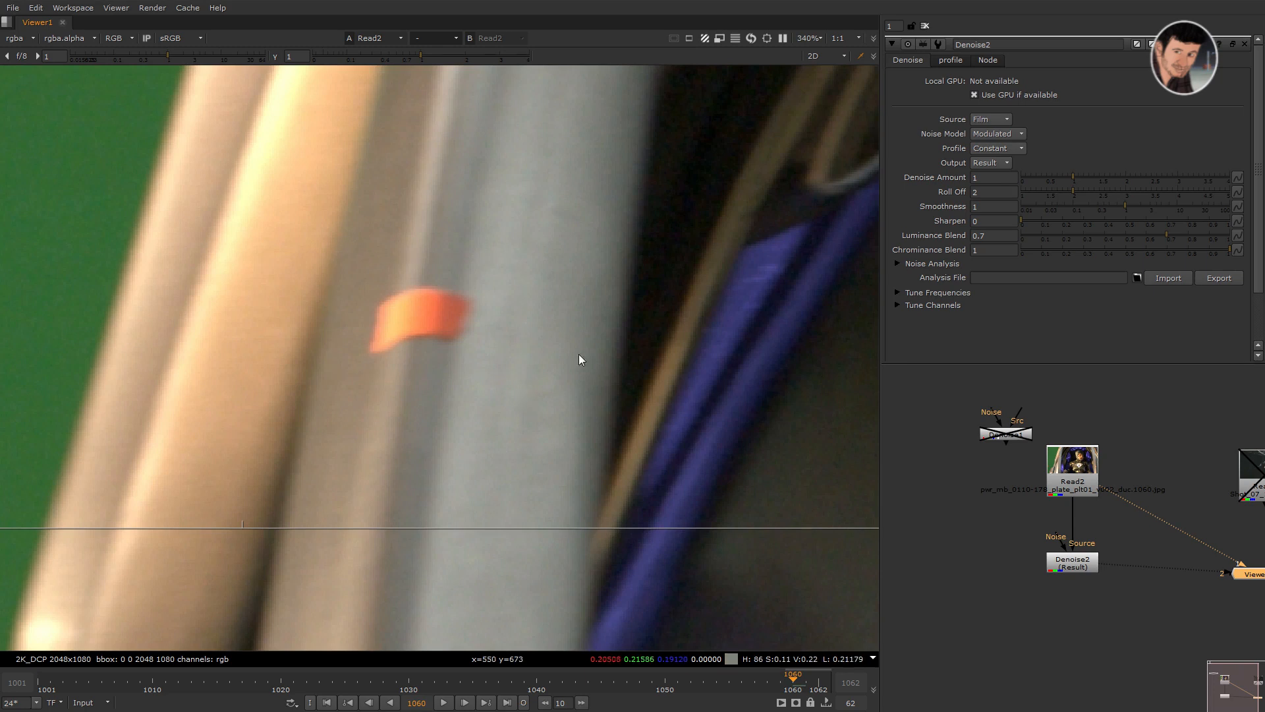
scroll(547, 379, down, 5)
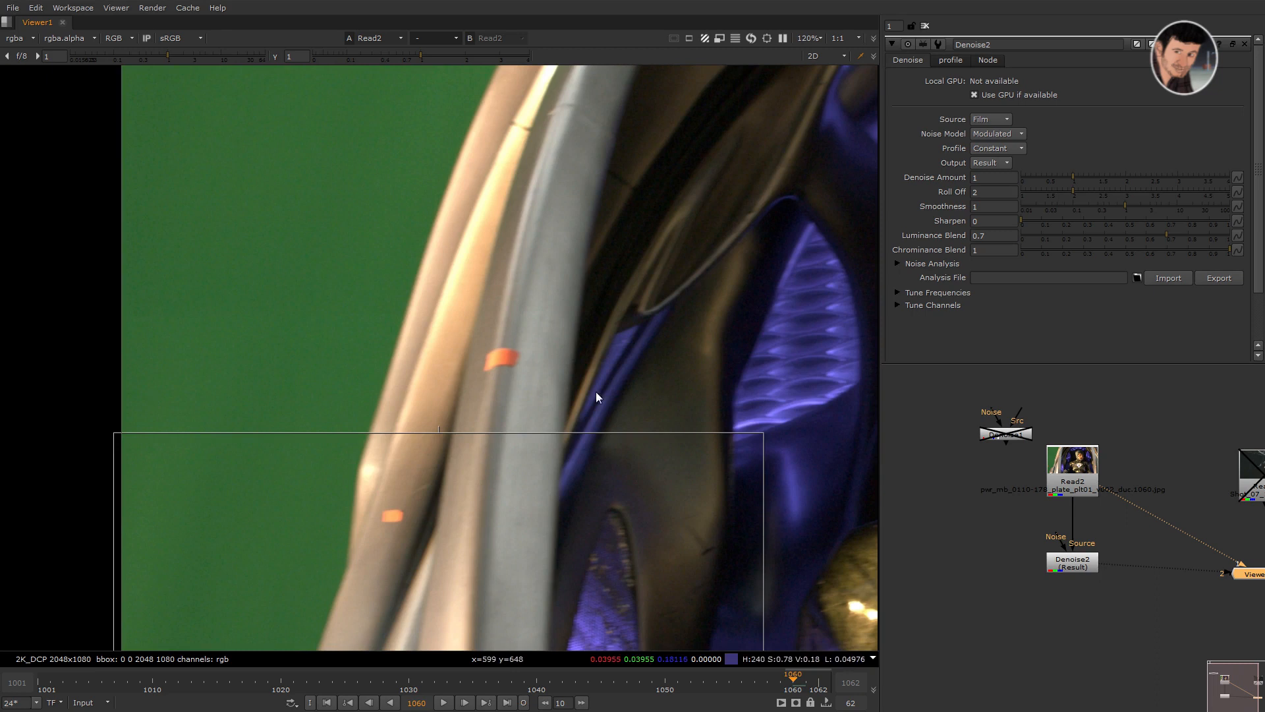
scroll(606, 389, down, 3)
key(2)
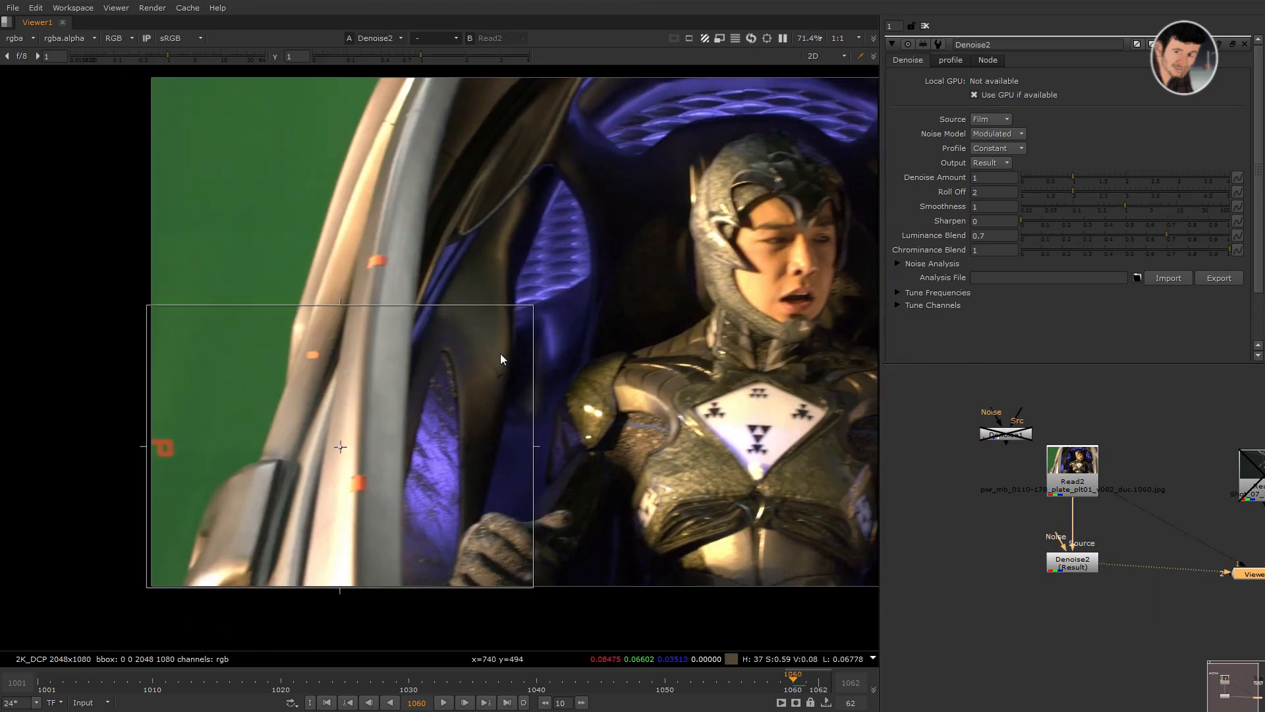
Reassign Read2 to the first viewer input and Denoise2 to the second, switching between the two
click(1072, 562)
click(1081, 487)
key(1)
drag(980, 513, 1120, 597)
key(2)
click(1084, 482)
key(1)
drag(976, 526, 1222, 678)
key(2)
Compare the red channel of Read2 and Denoise2 on the left frame by alternating viewer inputs 1 and 2
key(r)
scroll(398, 348, up, 3)
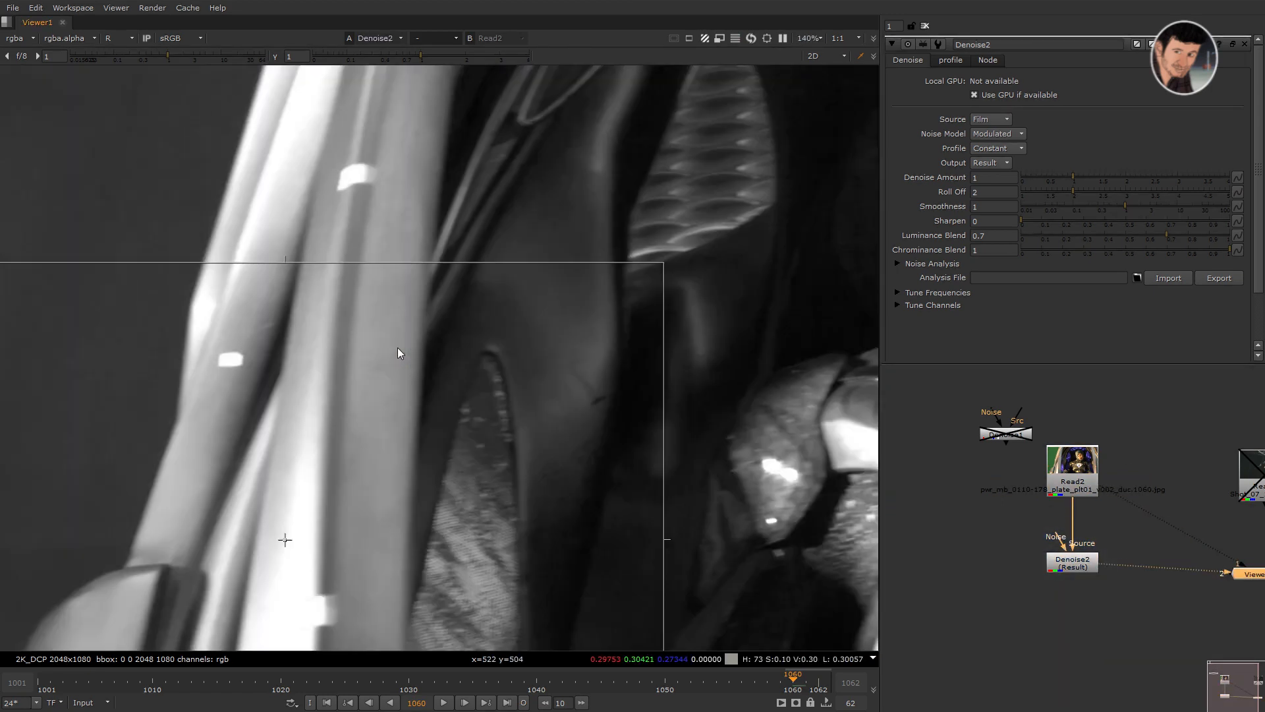
key(1)
key(2)
key(1)
key(2)
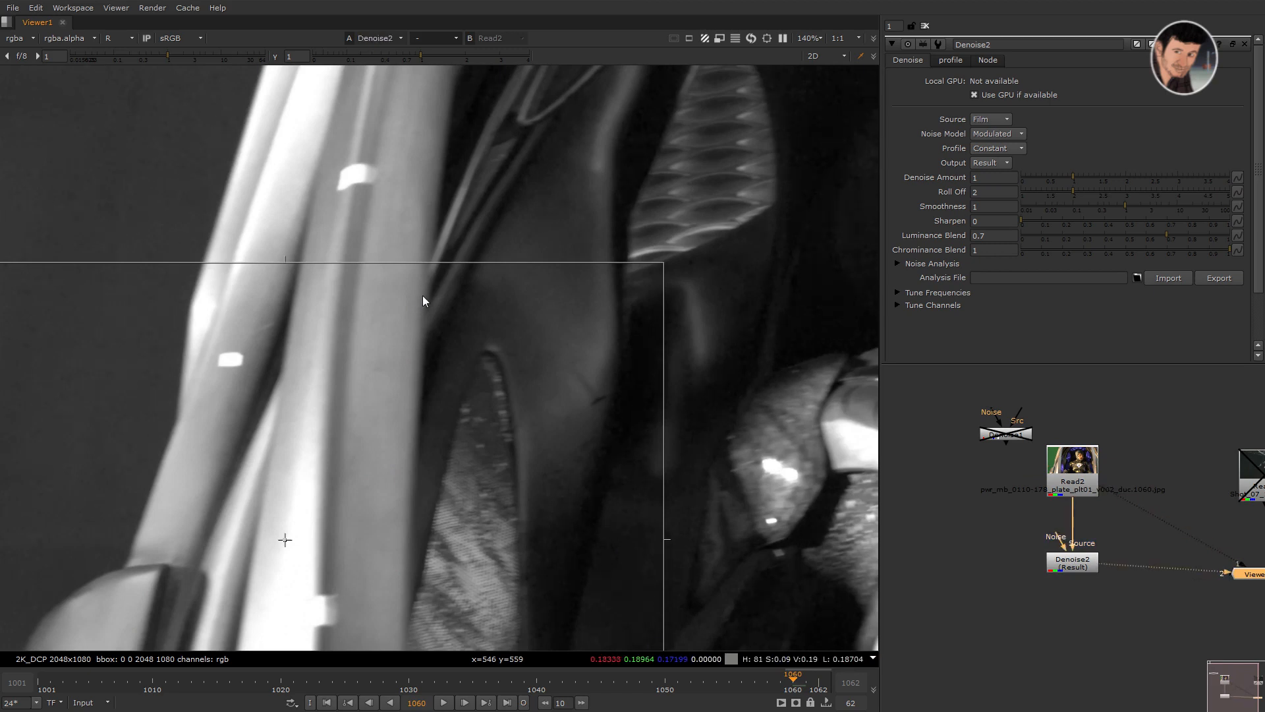
Set Denoise2's Roll Off to 1
click(993, 191)
text(1)
key(Return)
click(987, 178)
key(Tab)
Compare the original and the denoised red channel along the left frame's edges and the green background
middle_drag(597, 257, 682, 347)
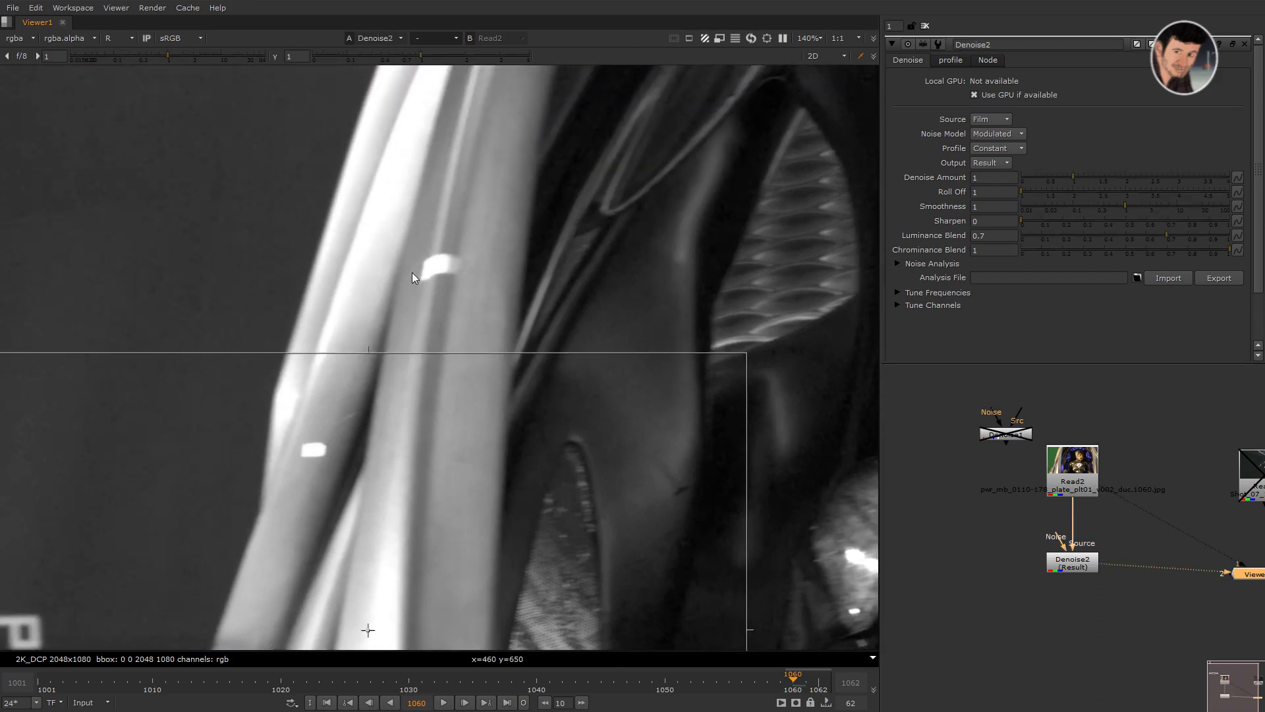
key(1)
middle_drag(413, 270, 504, 468)
key(2)
scroll(504, 467, up, 4)
key(1)
key(2)
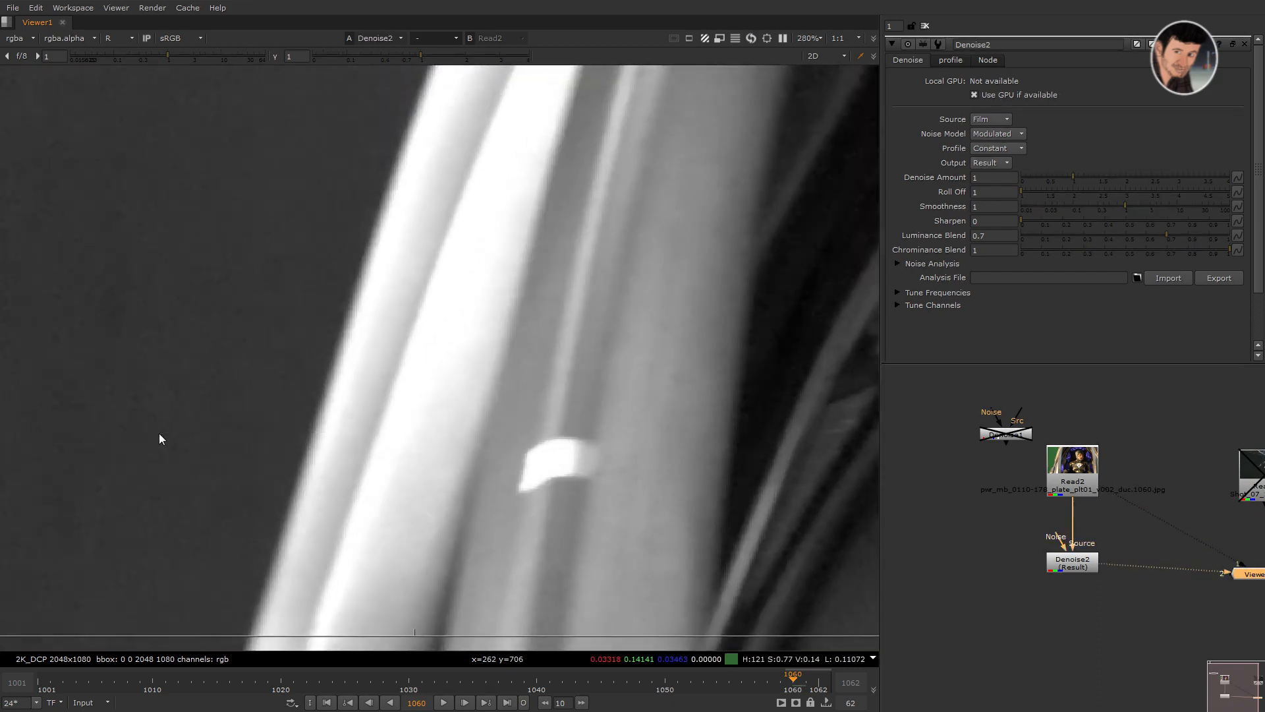
middle_drag(303, 300, 347, 512)
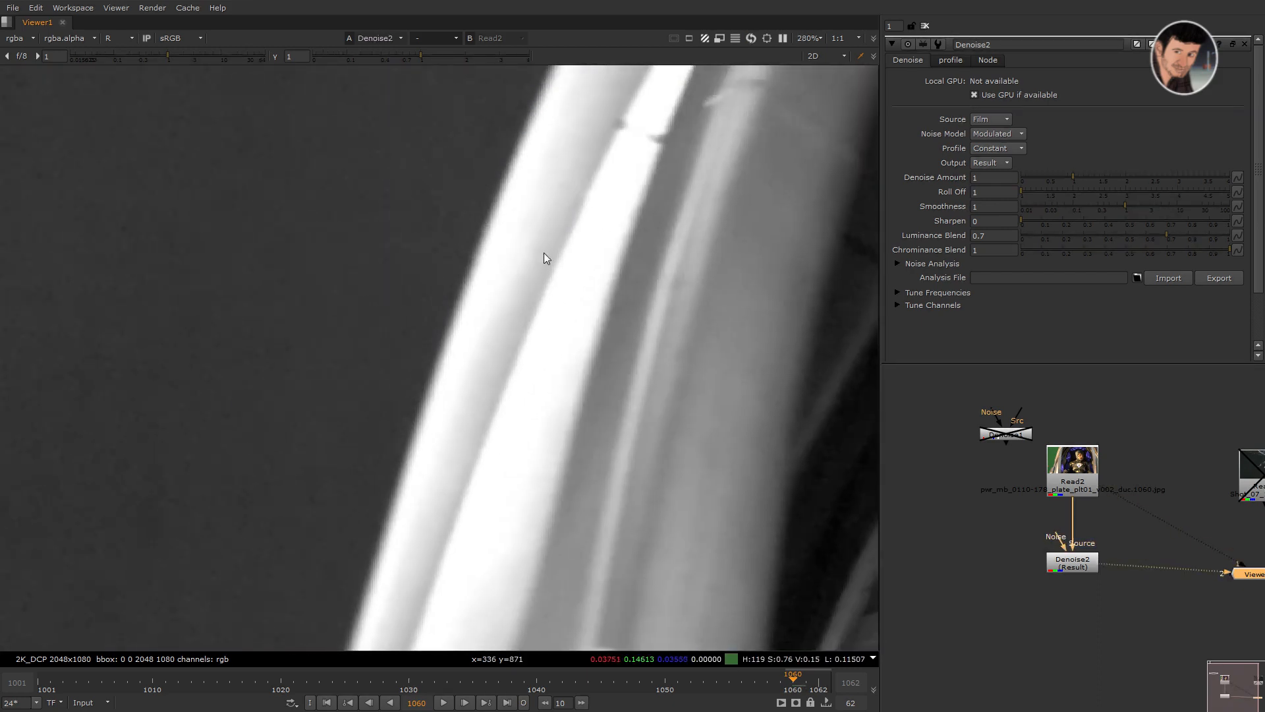
Review the Profile options, try the Constant noise model on Denoise2, and restore it to Modulated
click(987, 153)
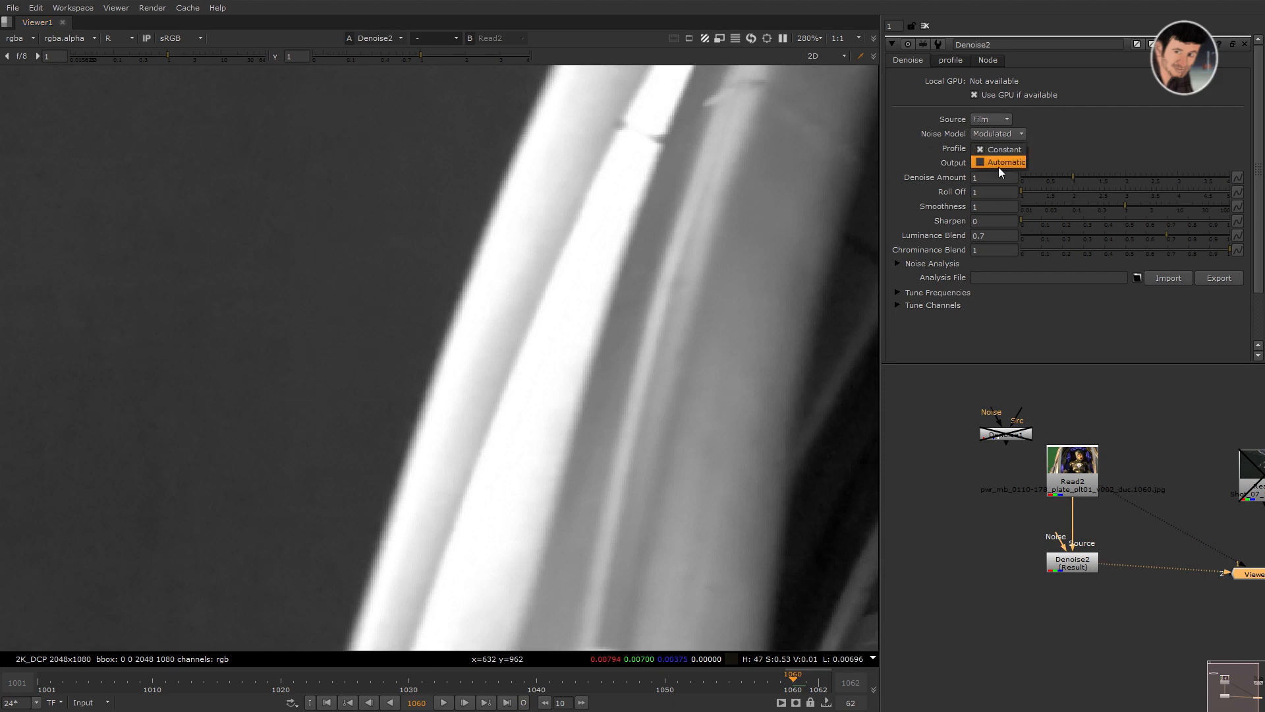
click(1006, 149)
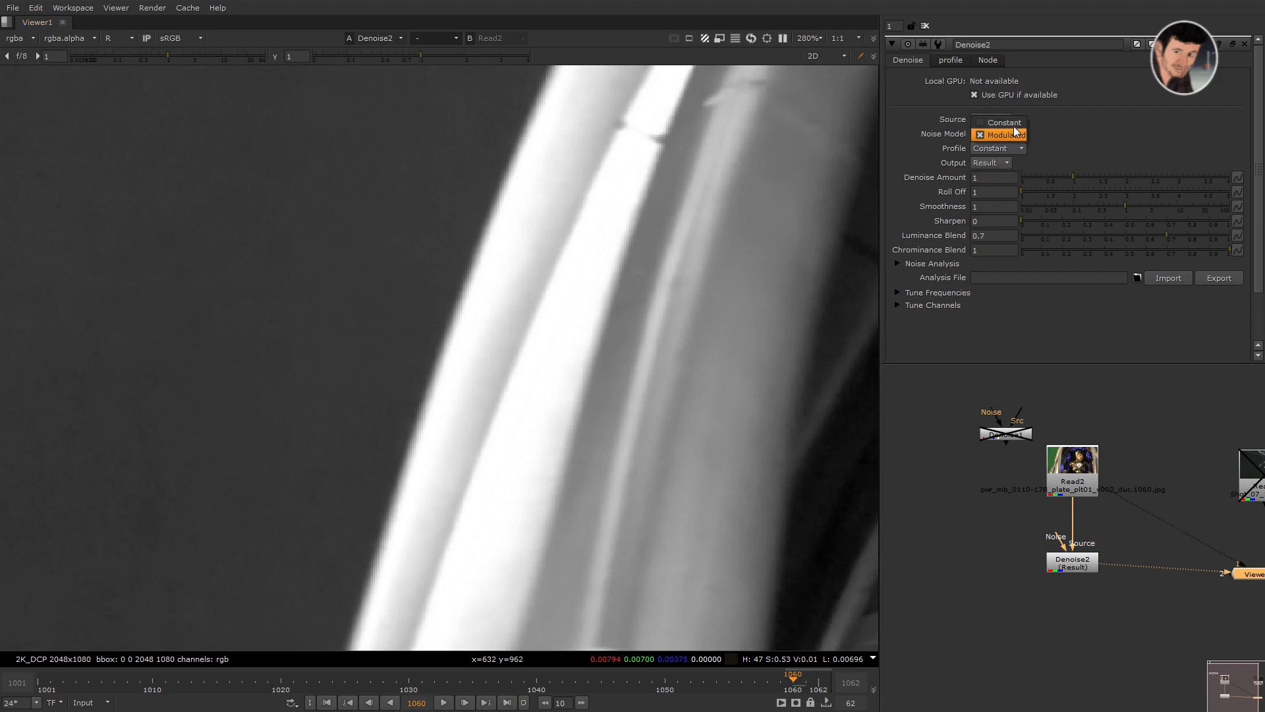
click(1012, 133)
click(1018, 125)
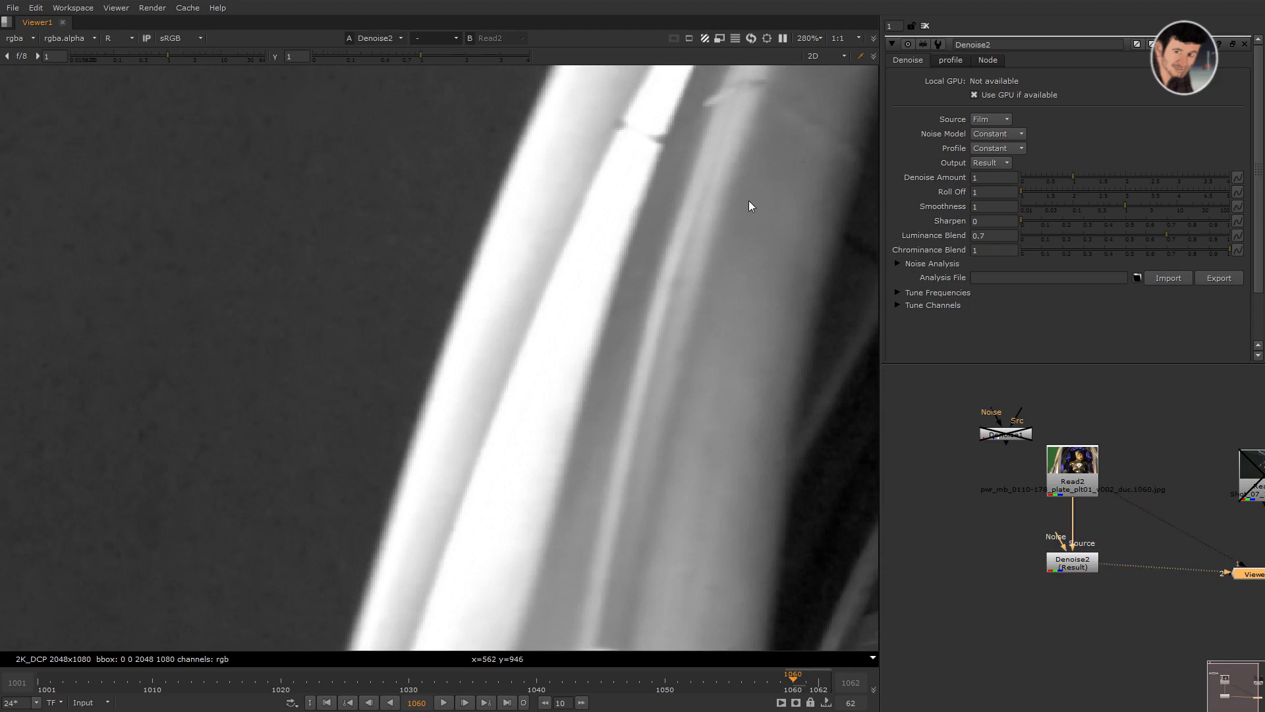
click(1022, 132)
click(1006, 146)
click(1012, 133)
click(1003, 147)
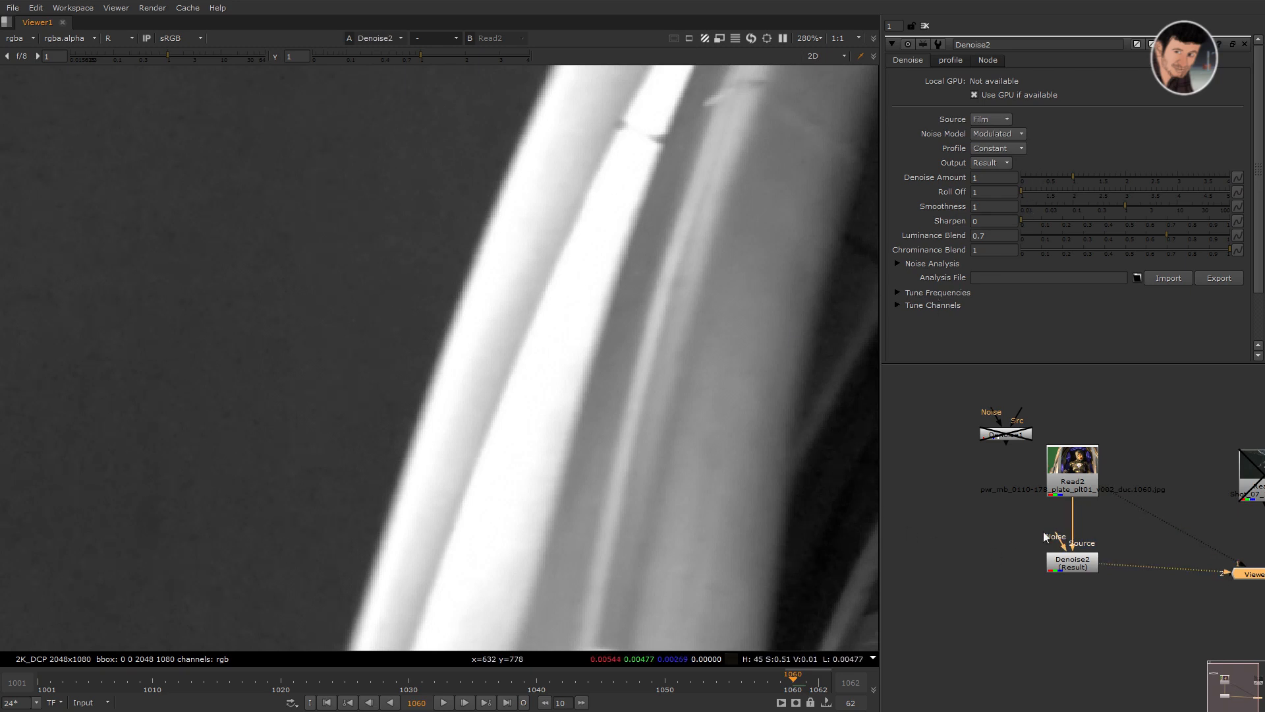
scroll(1042, 531, down, 3)
key(f)
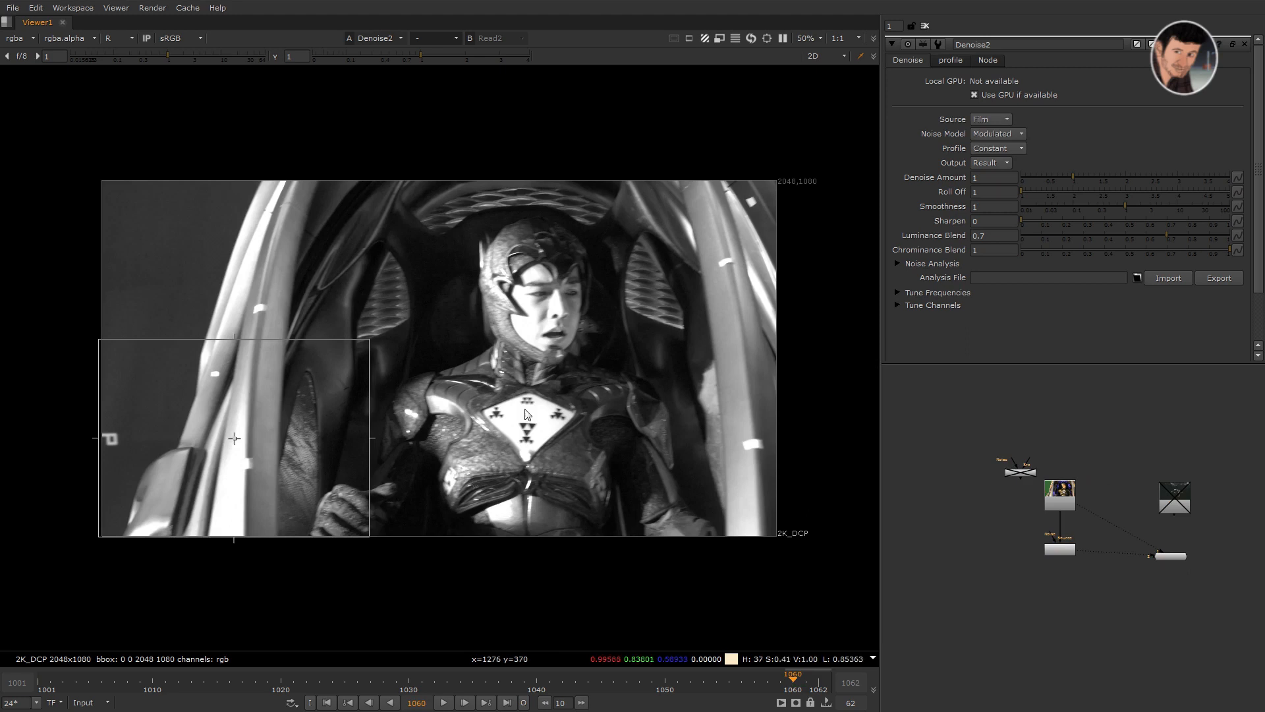
Compare the red channel of Read2 and Denoise2 on the actor's face and helmet
scroll(565, 321, up, 4)
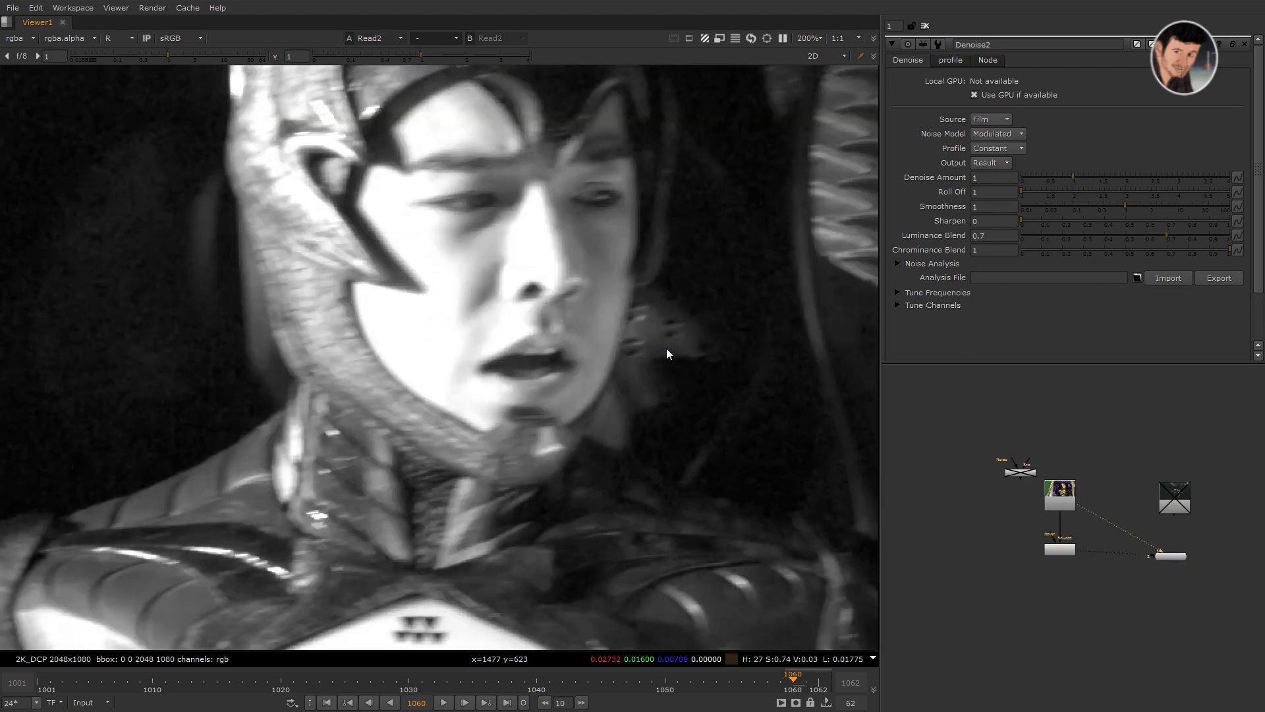
scroll(1026, 539, up, 3)
click(1107, 455)
key(1)
click(1051, 484)
drag(1050, 493, 1232, 640)
key(2)
middle_drag(472, 302, 406, 320)
Add a Reformat node after Denoise2 and connect a new Write node to its output
middle_drag(997, 520, 904, 445)
key(Tab)
text(re)
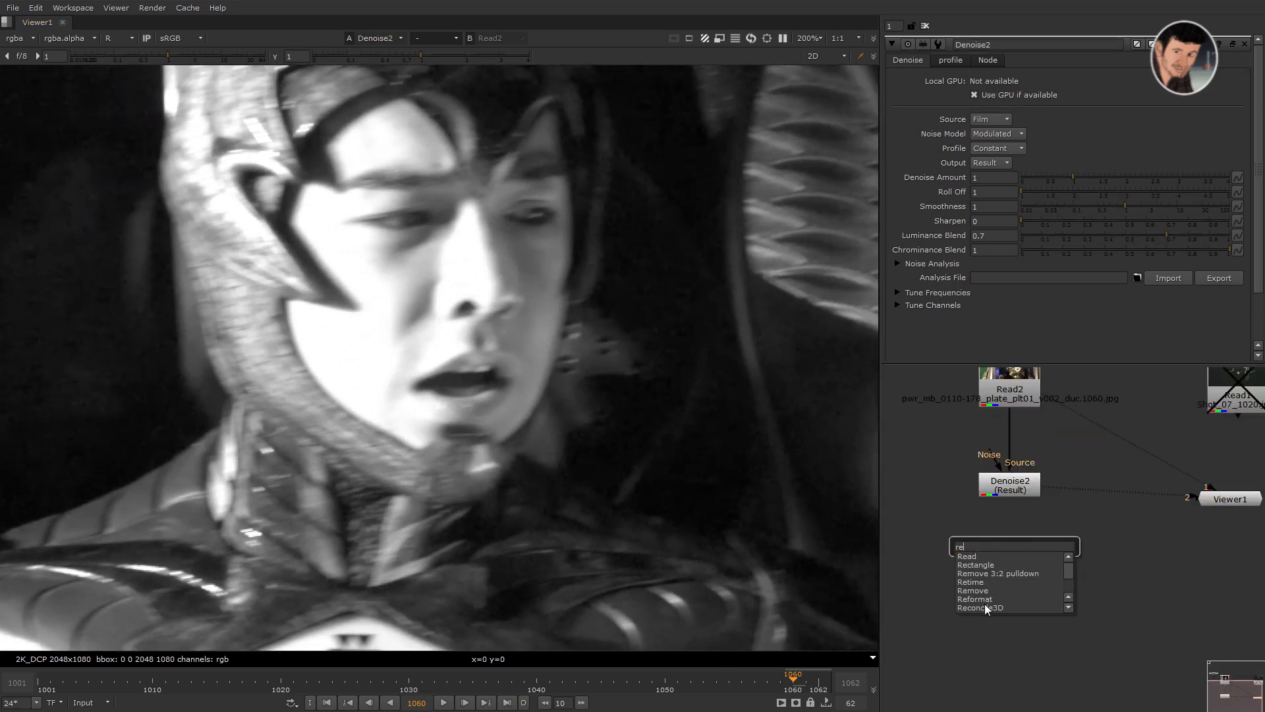
click(984, 603)
key(w)
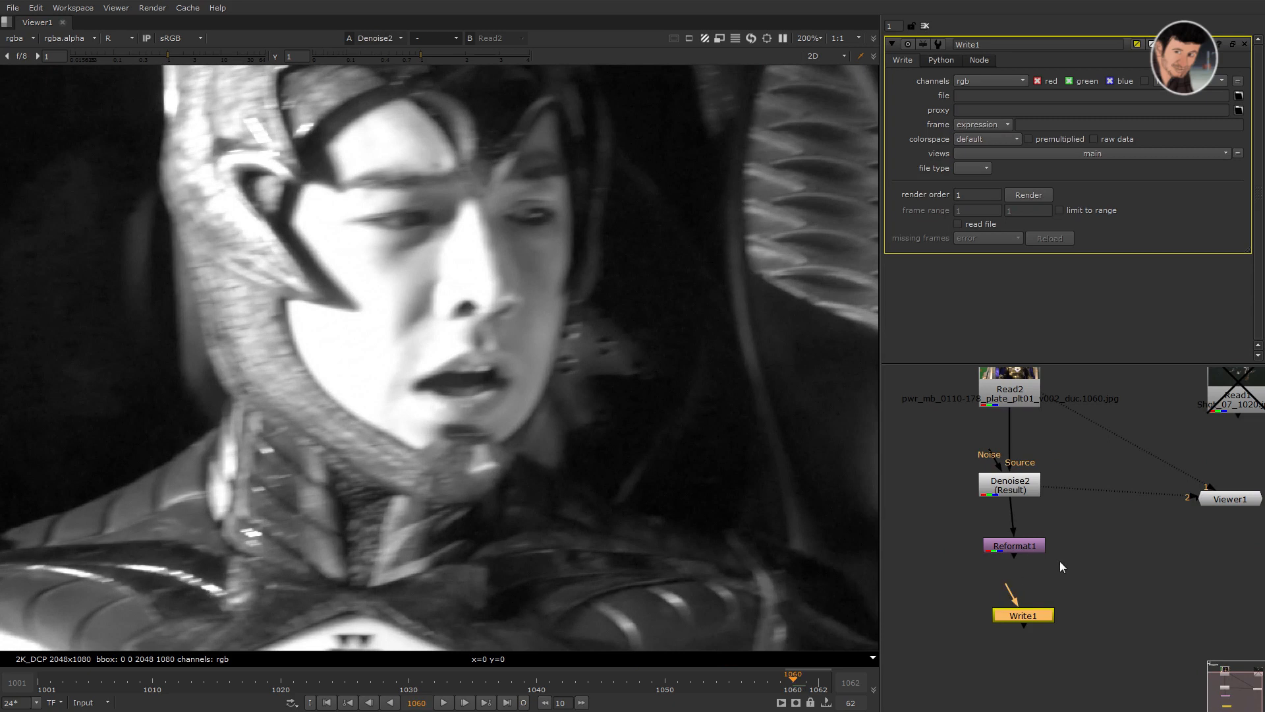
drag(1010, 582, 1014, 546)
View the Write node's output and rearrange the node graph, placing the viewer node beside the denoise branch
key(1)
scroll(1104, 584, down, 3)
middle_drag(1101, 584, 1080, 596)
drag(1172, 536, 1146, 539)
drag(971, 551, 939, 552)
middle_drag(1125, 581, 1173, 637)
Add a Reduce Noise v4 node, connect its Source to Read2, view it, and move it and Read1 to tidy the graph
click(1014, 511)
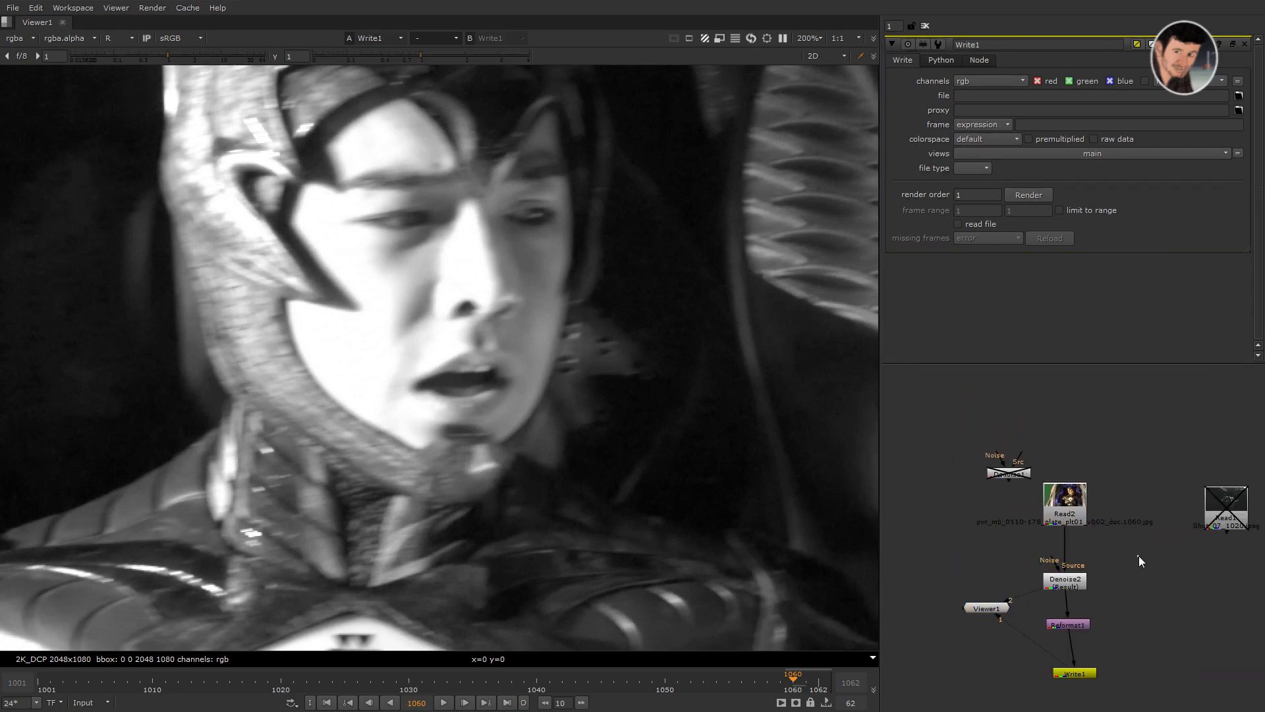
key(Tab)
text(re)
click(1128, 566)
key(f)
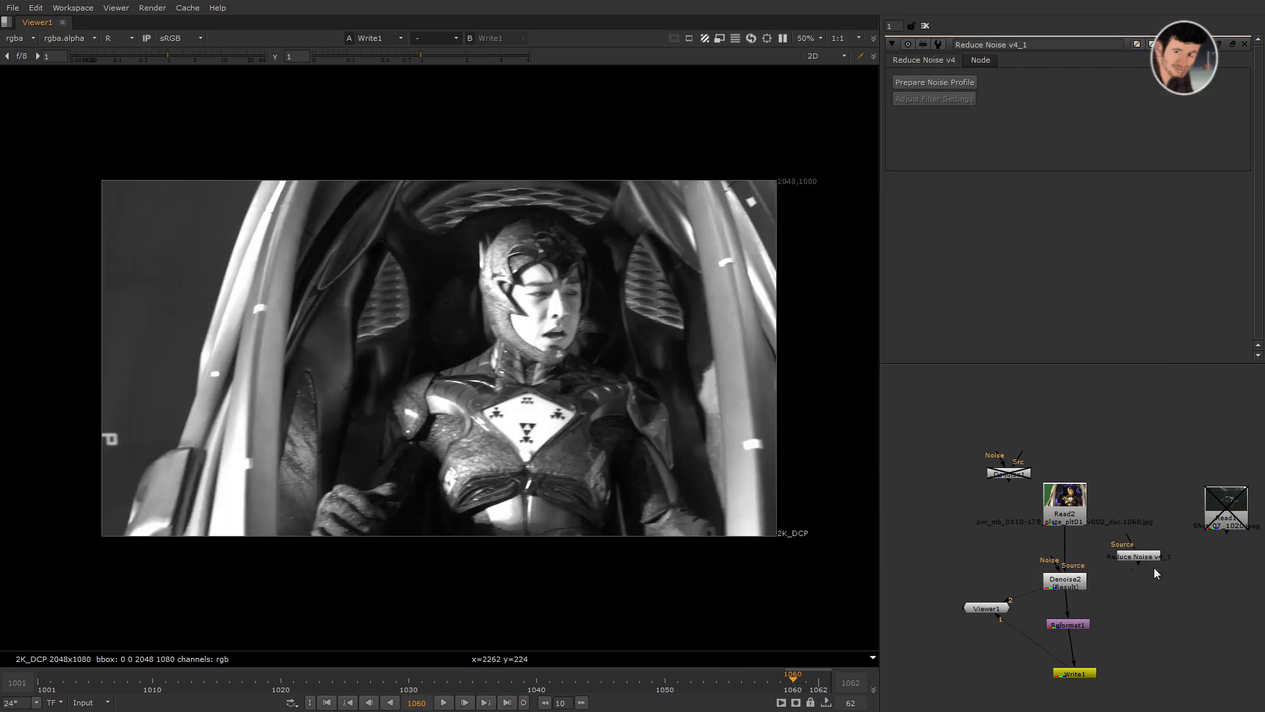
drag(1127, 538, 1084, 506)
drag(1132, 557, 1233, 429)
key(1)
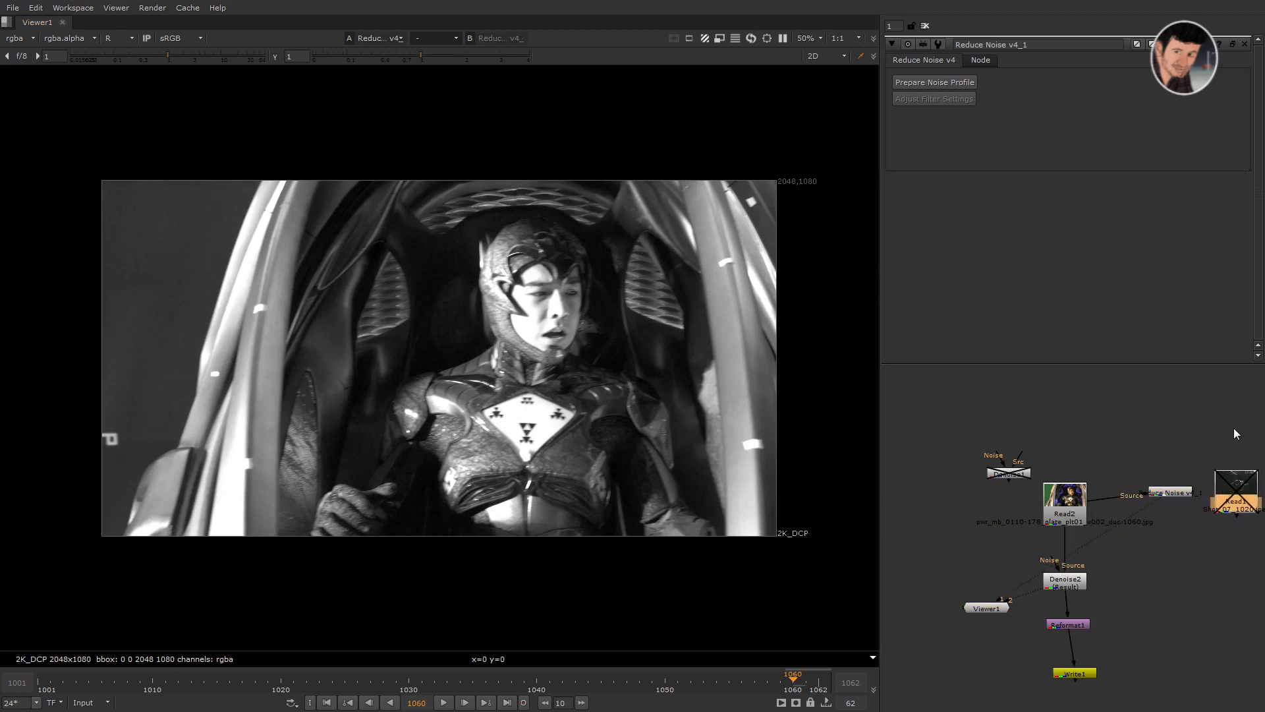
click(1172, 498)
click(1171, 494)
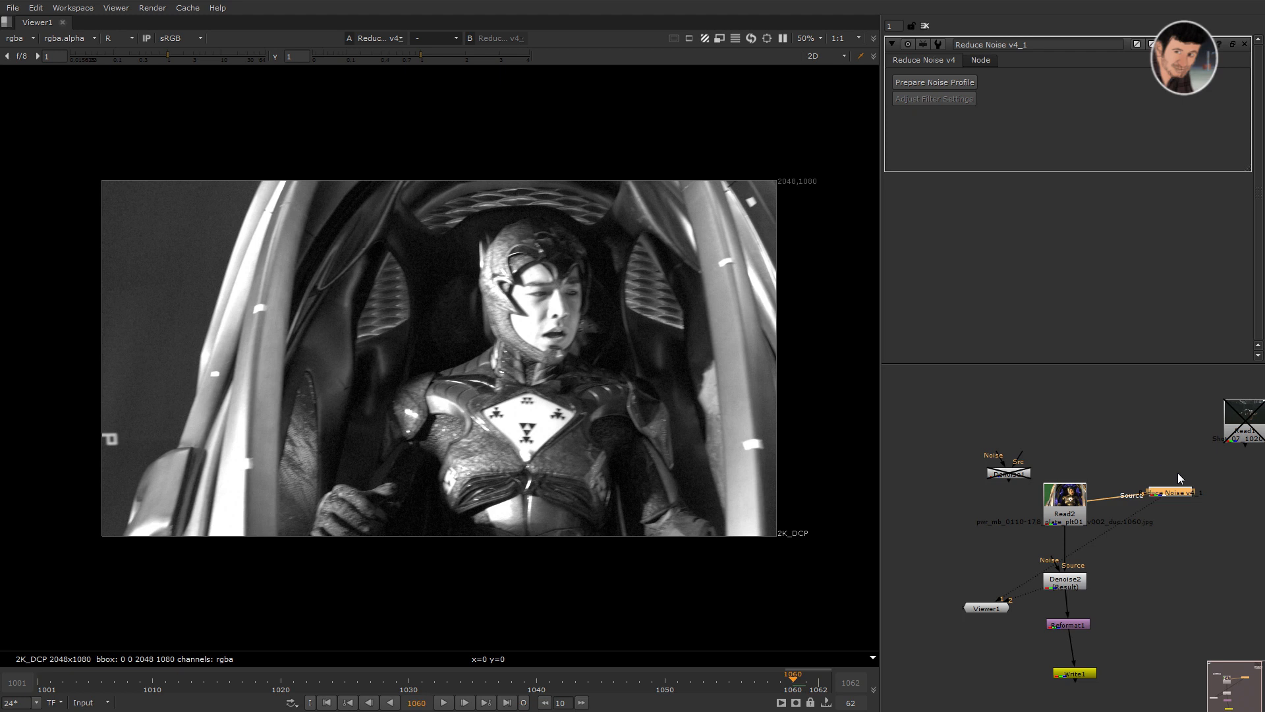
View Read2 and the Reduce Noise v4 node in turn to check the plate before profiling
scroll(1143, 489, up, 3)
click(1020, 511)
key(1)
drag(1072, 430, 1188, 500)
key(1)
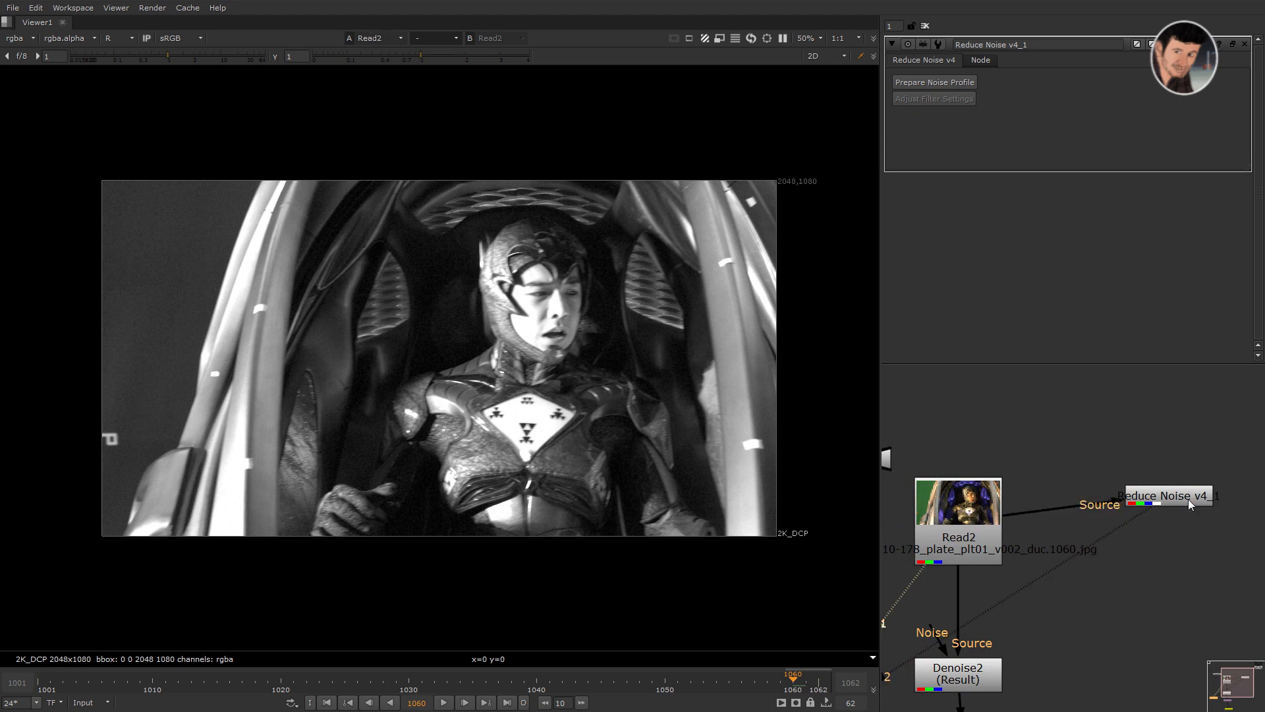
Prepare the Reduce Noise node's noise profile with Auto Profile in Neat Video and apply it
click(918, 82)
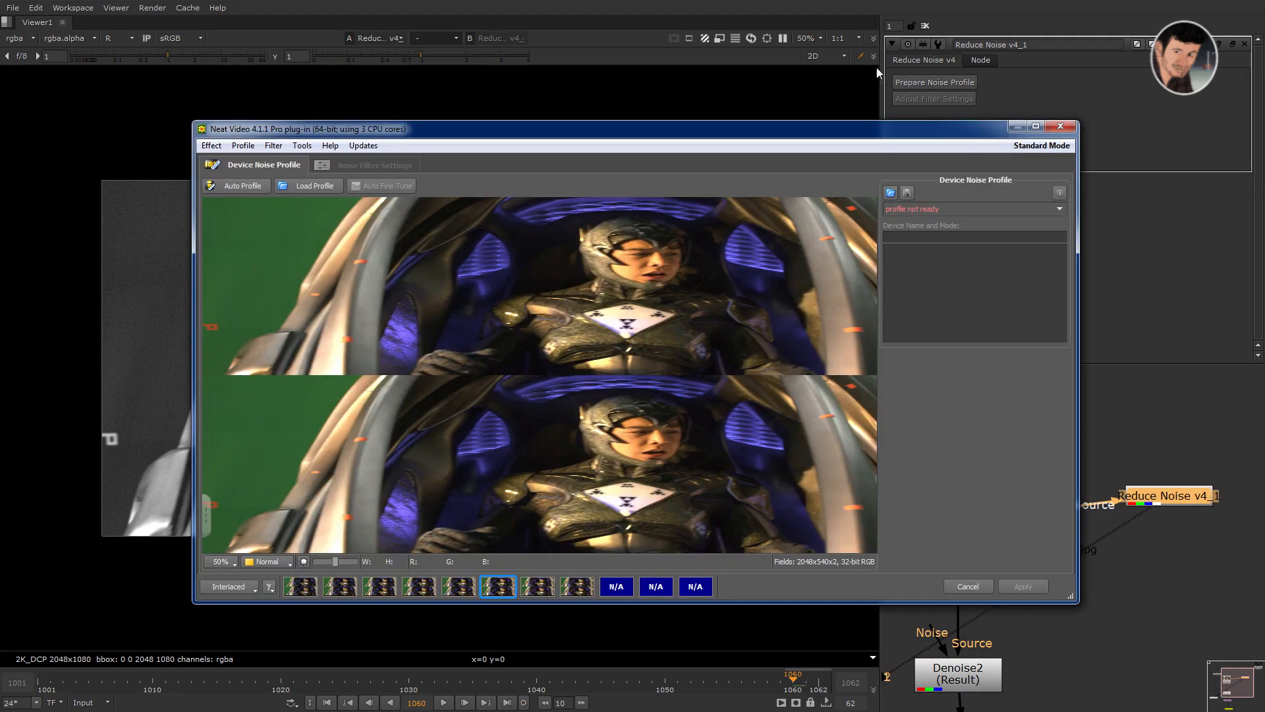
click(253, 191)
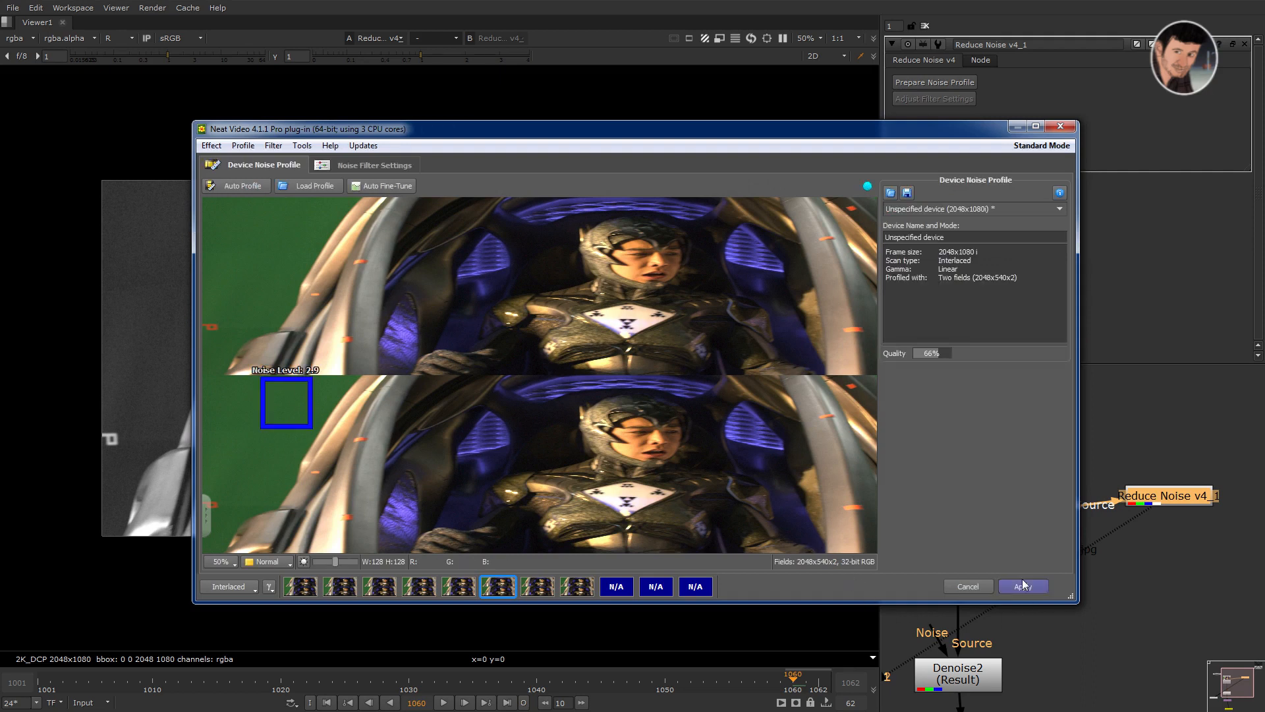
click(1024, 587)
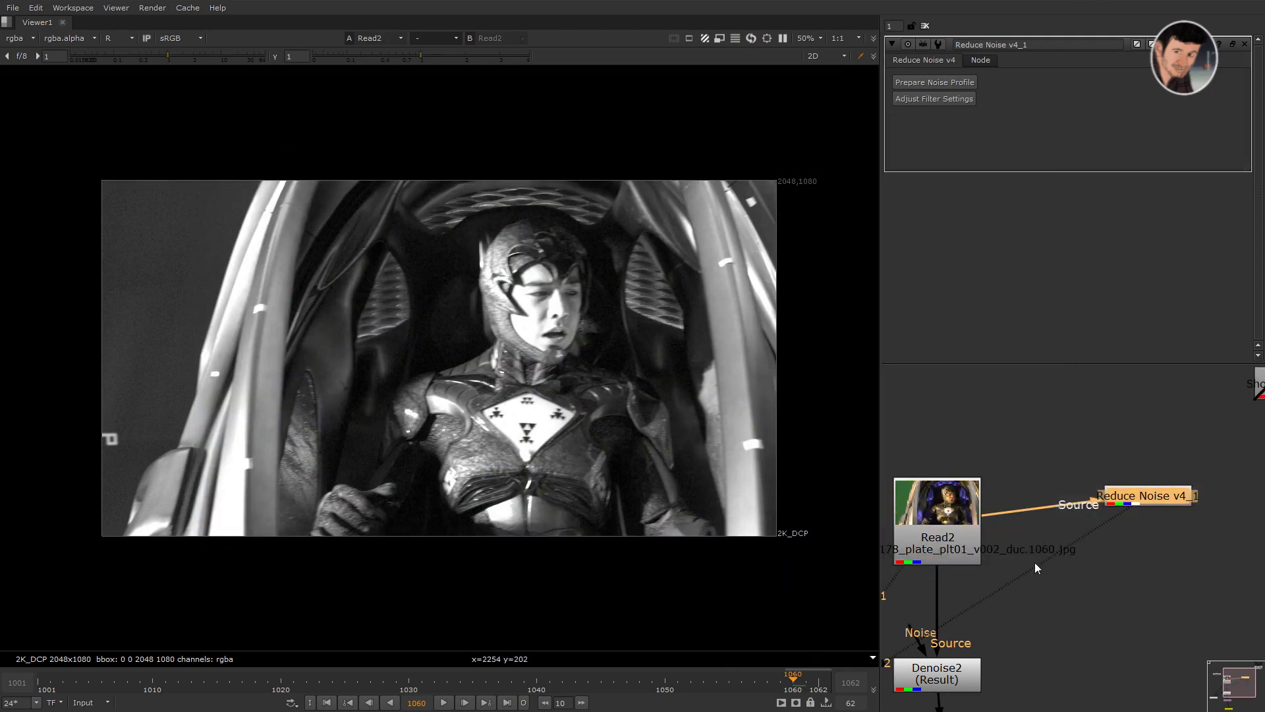
Connect the viewer to Read2 and Reduce Noise v4 and compare their red channels around the face and right frame
click(967, 528)
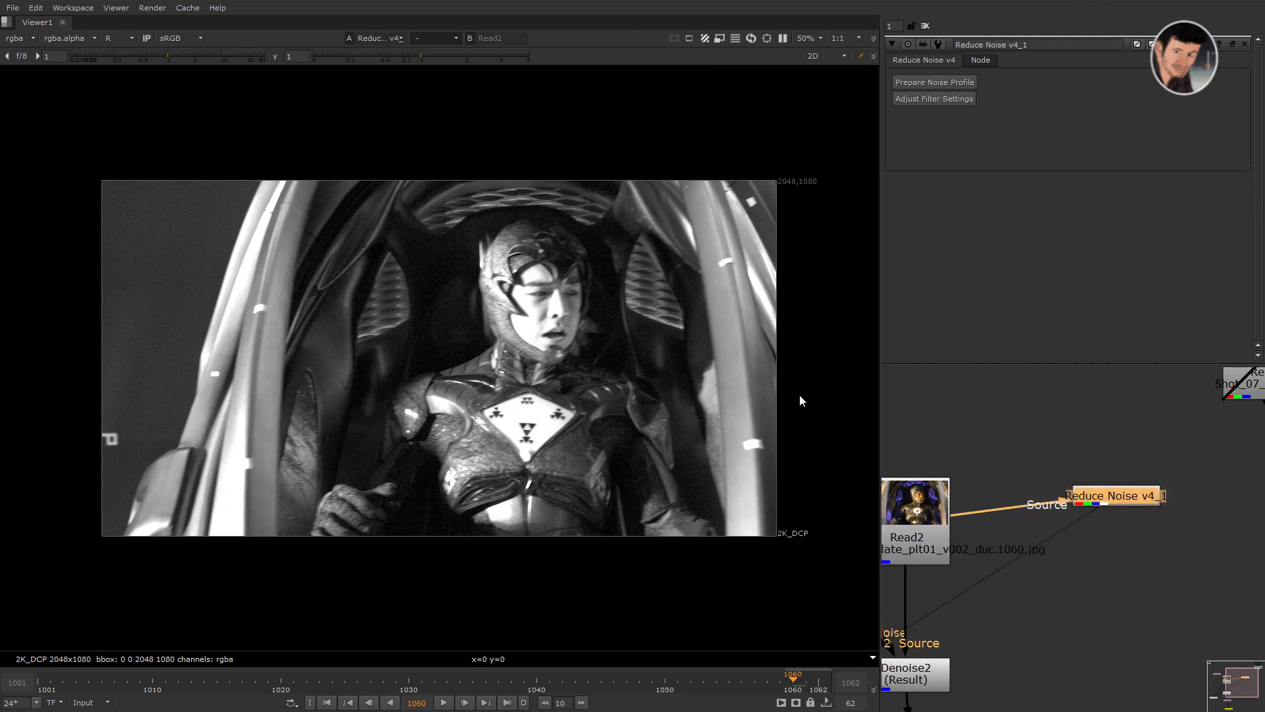
scroll(671, 330, up, 5)
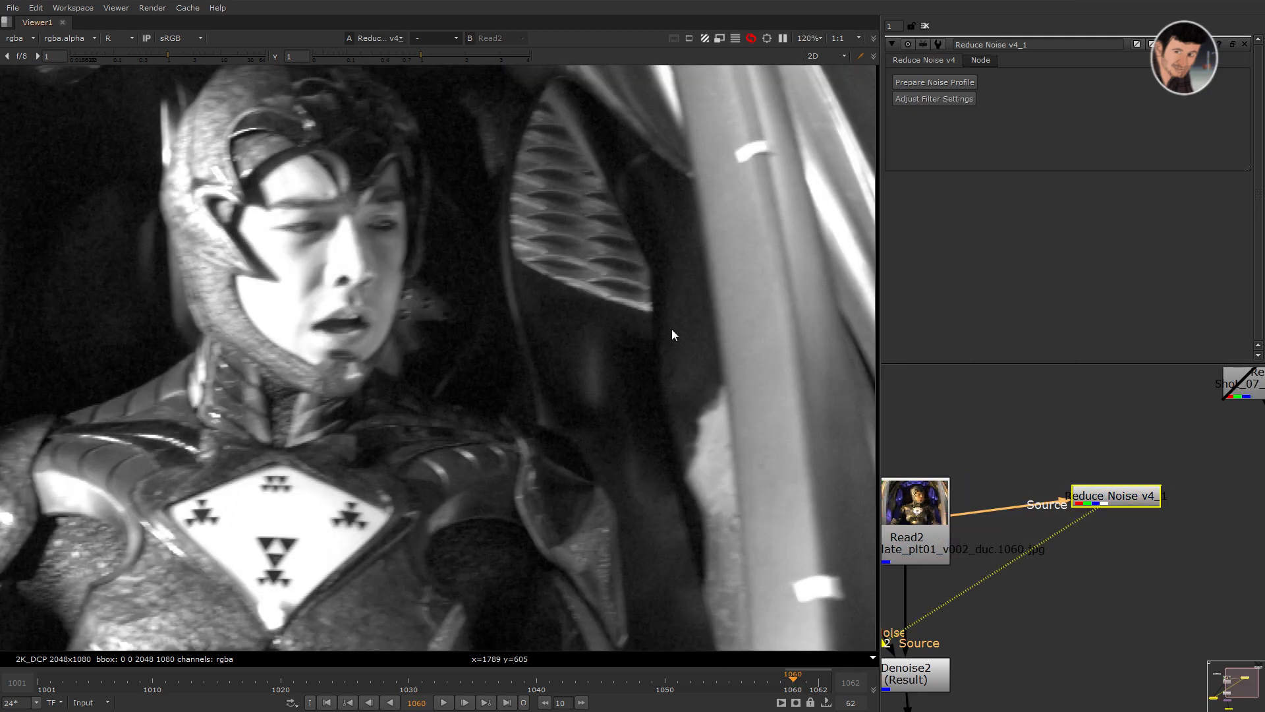
scroll(1014, 534, down, 3)
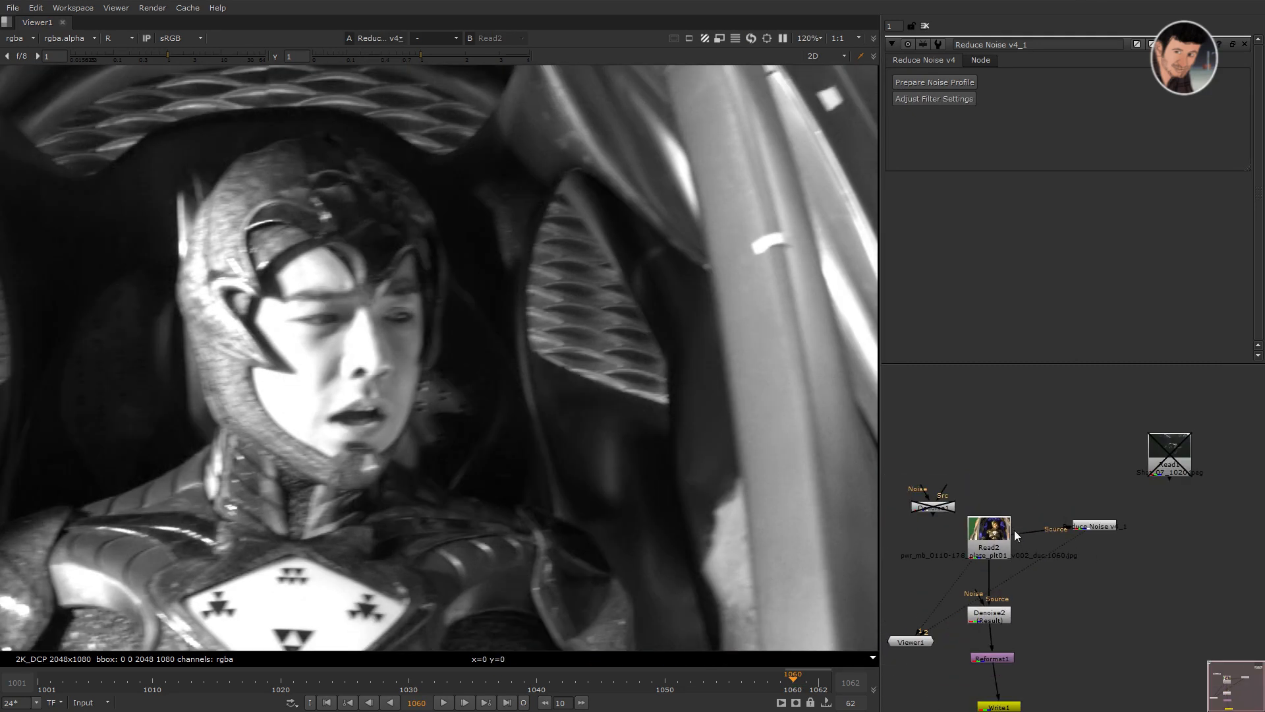
click(975, 551)
click(910, 640)
scroll(473, 311, up, 4)
key(1)
key(2)
scroll(473, 311, down, 3)
scroll(652, 462, up, 3)
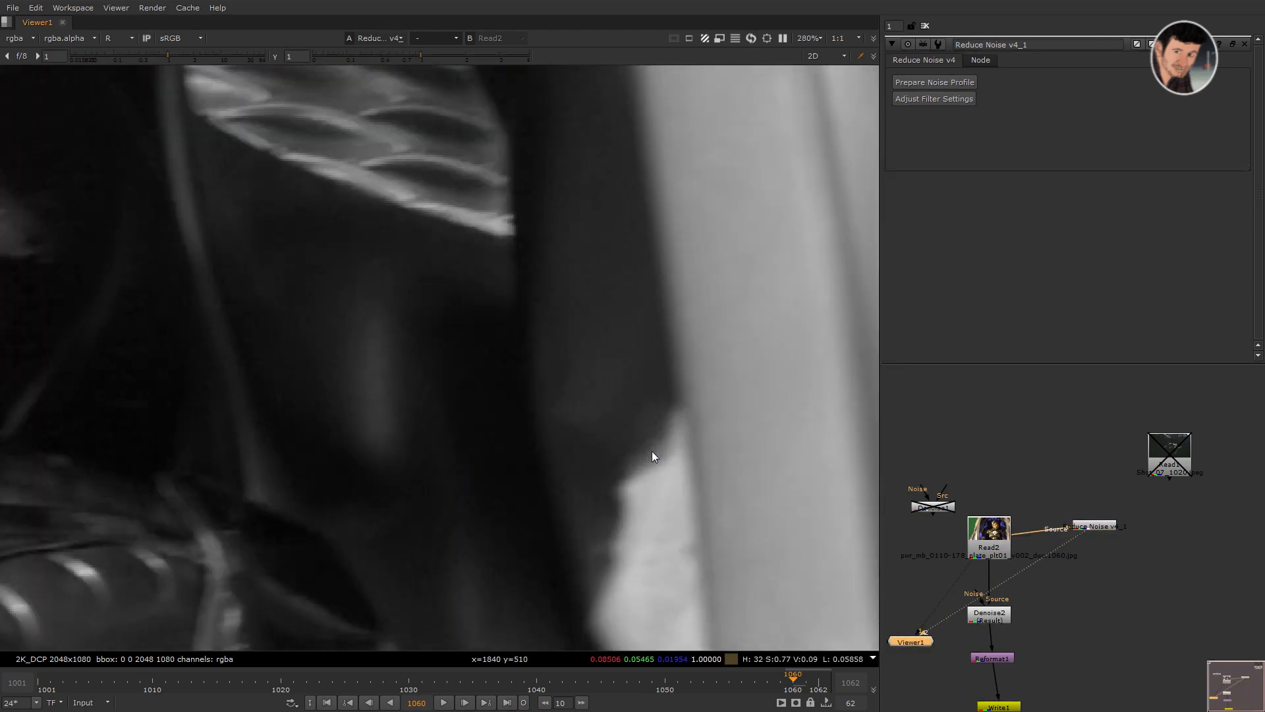
Compare the original and the Reduce Noise result in the green and blue channels on the cockpit panels and frames
key(g)
key(1)
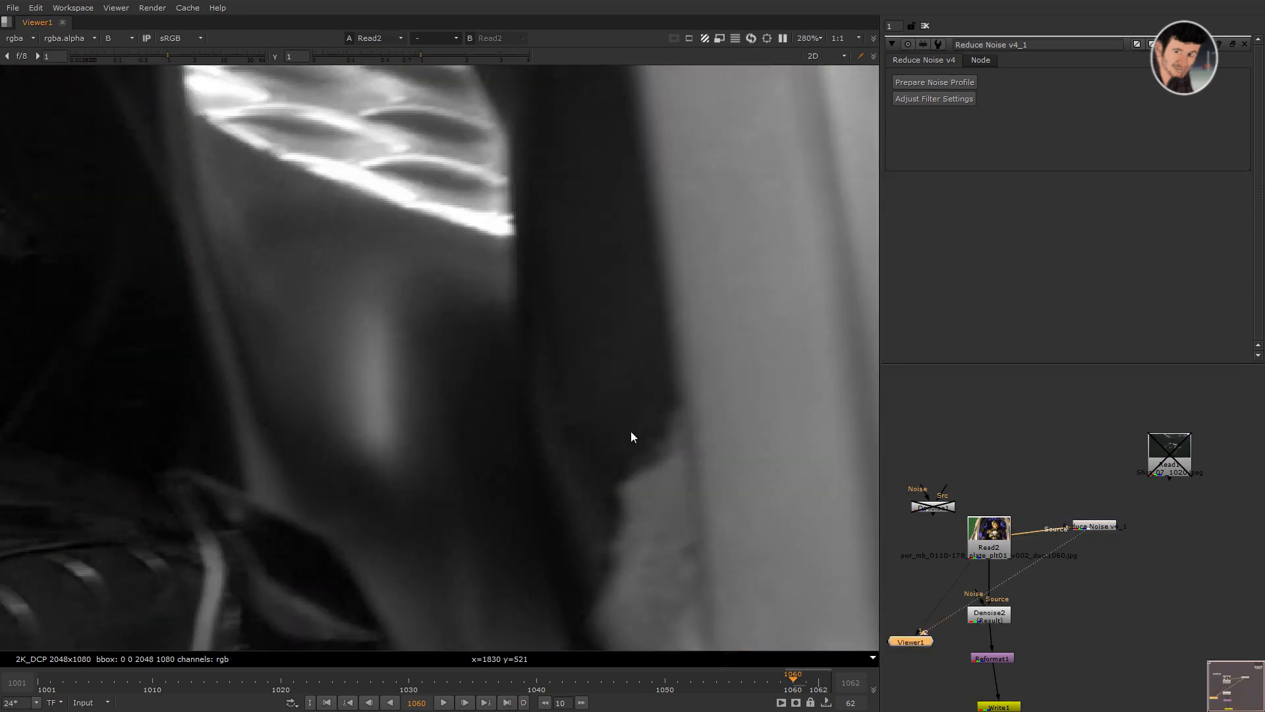
key(b)
scroll(632, 358, down, 2)
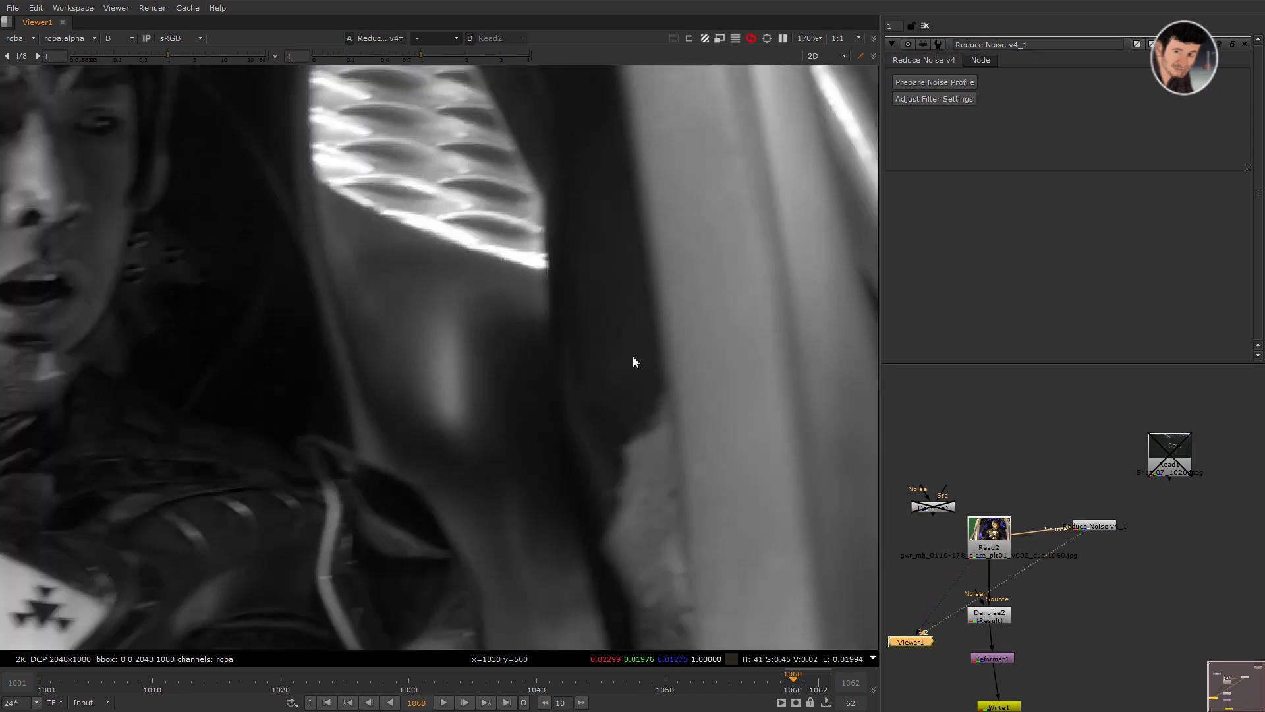
scroll(529, 333, down, 1)
key(2)
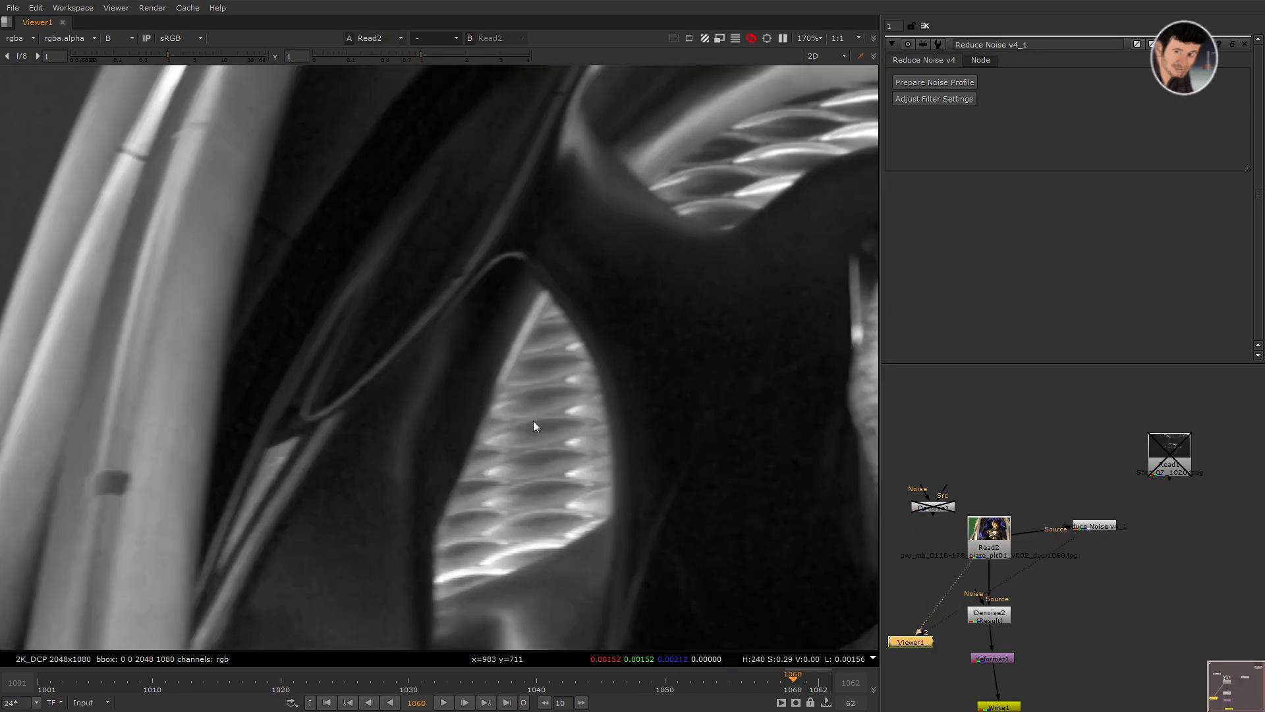
middle_drag(458, 331, 520, 407)
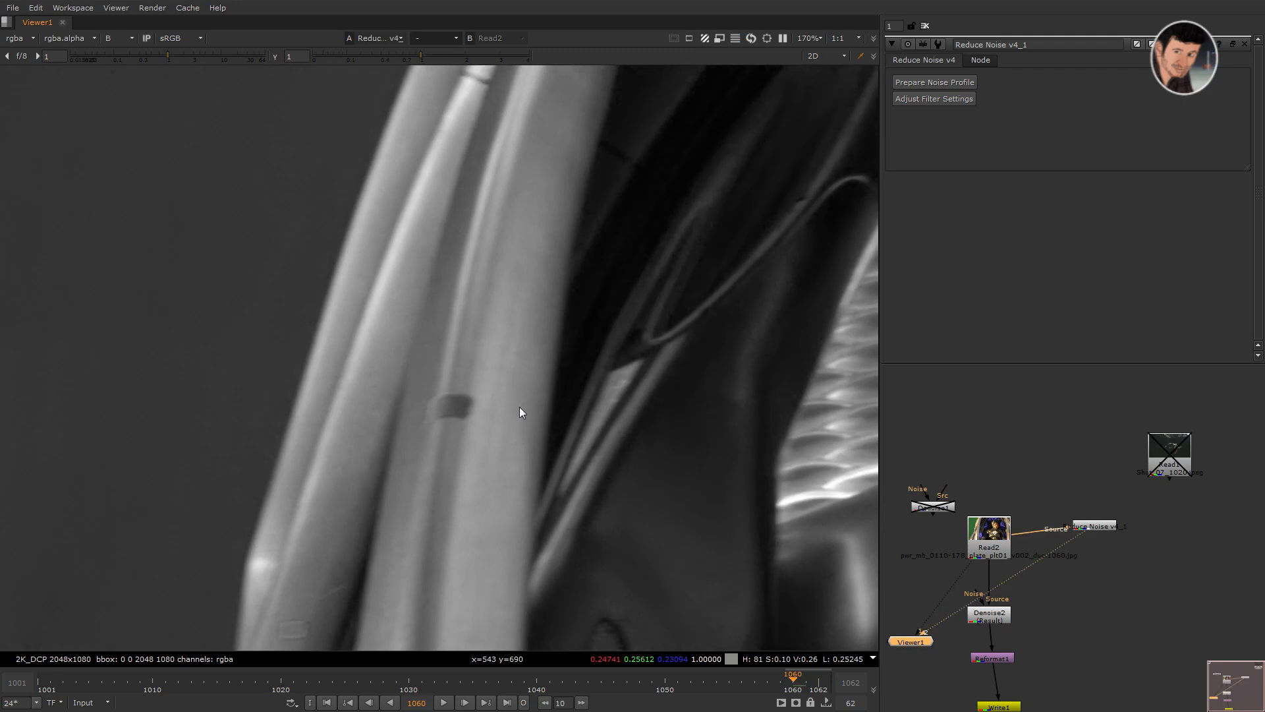
scroll(519, 406, down, 2)
Return to the red channel and compare the original and the Reduce Noise result on the left frame and plain background
key(r)
key(b)
key(b)
scroll(484, 434, up, 5)
key(r)
key(1)
drag(629, 221, 65, 399)
drag(279, 178, 61, 361)
key(2)
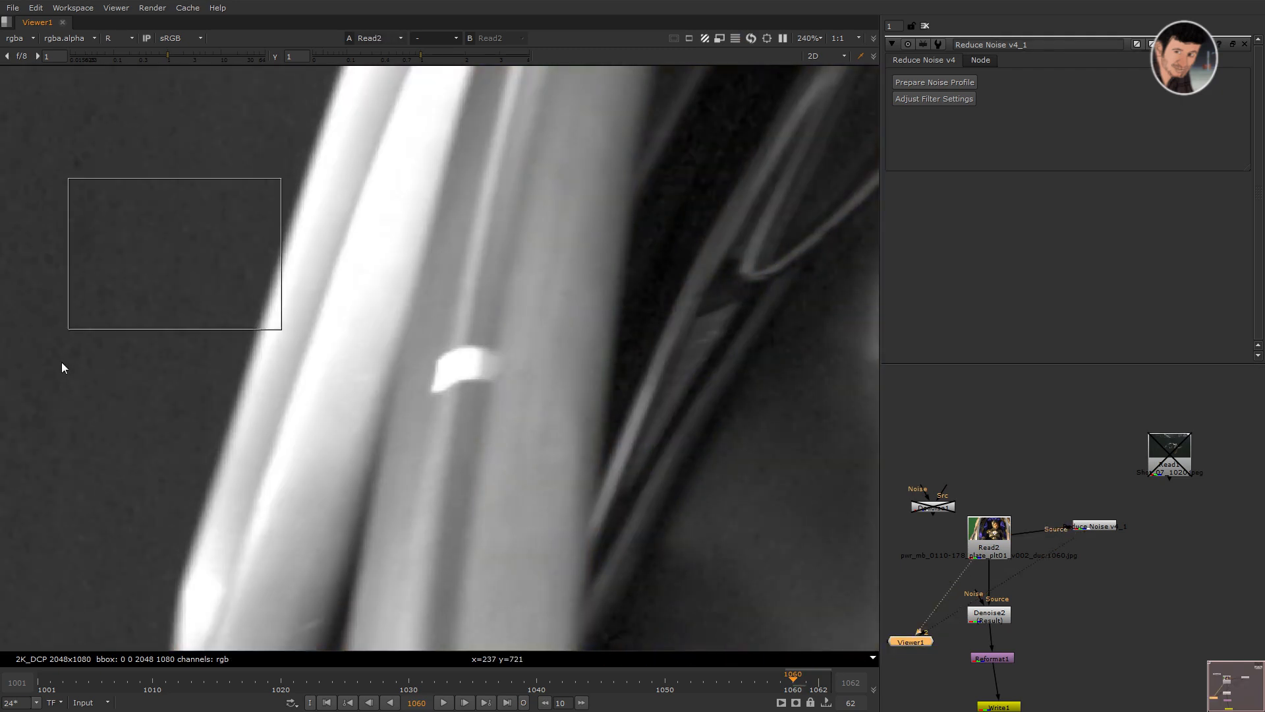
Compare fine red-channel detail around the left frame's tracking marker by alternating viewer inputs 1 and 2
middle_drag(316, 261, 343, 382)
key(1)
key(2)
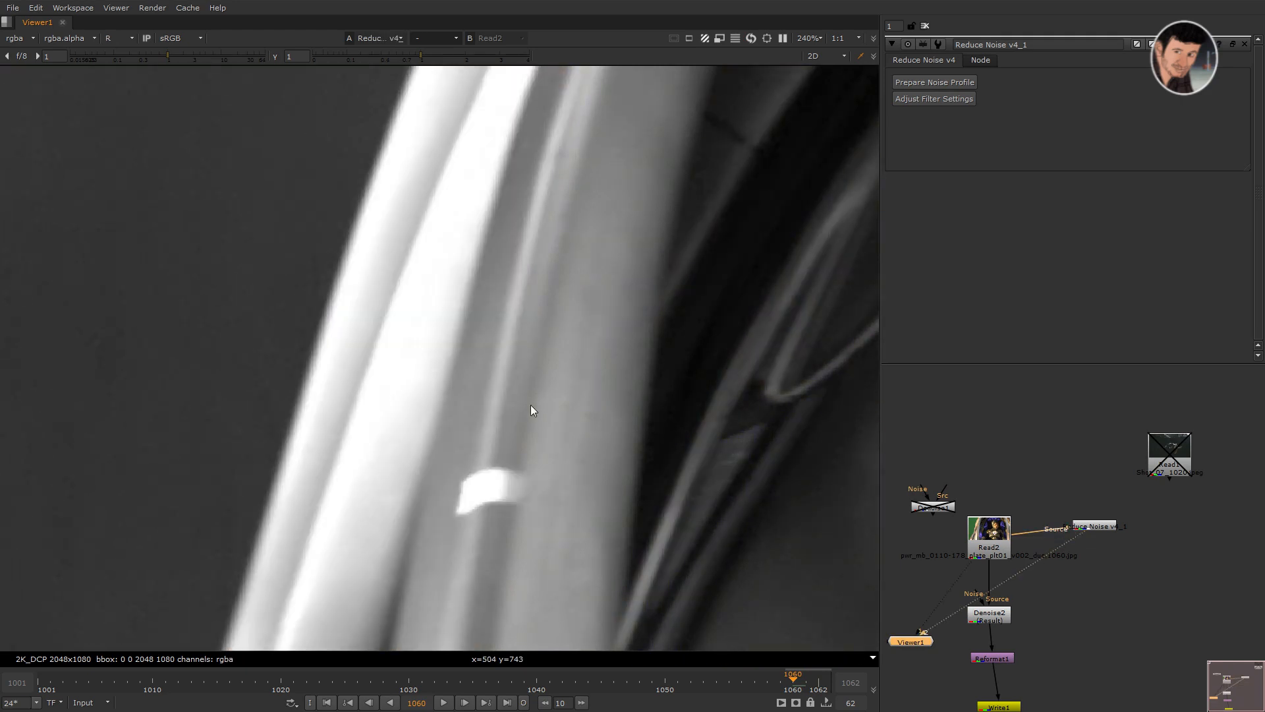
key(1)
key(r)
key(r)
key(2)
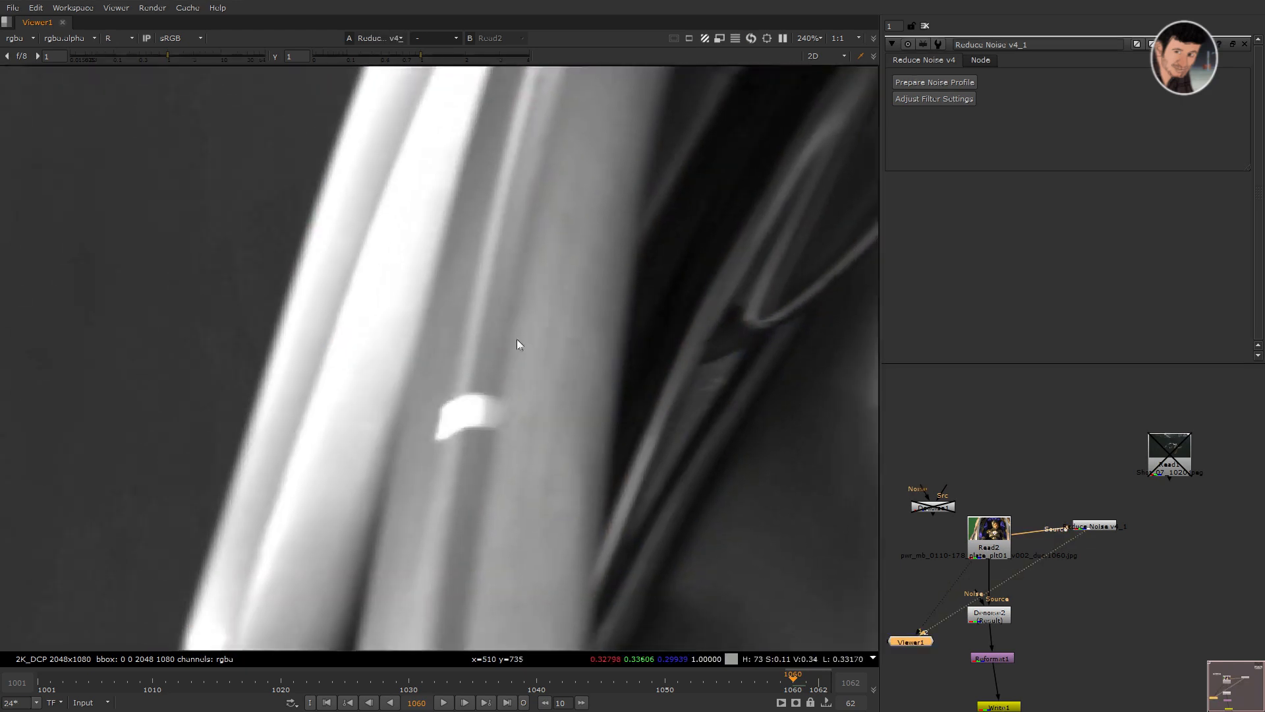
Compare the red channel before and after Reduce Noise across the cockpit interior, helmet and left frame
scroll(516, 343, down, 3)
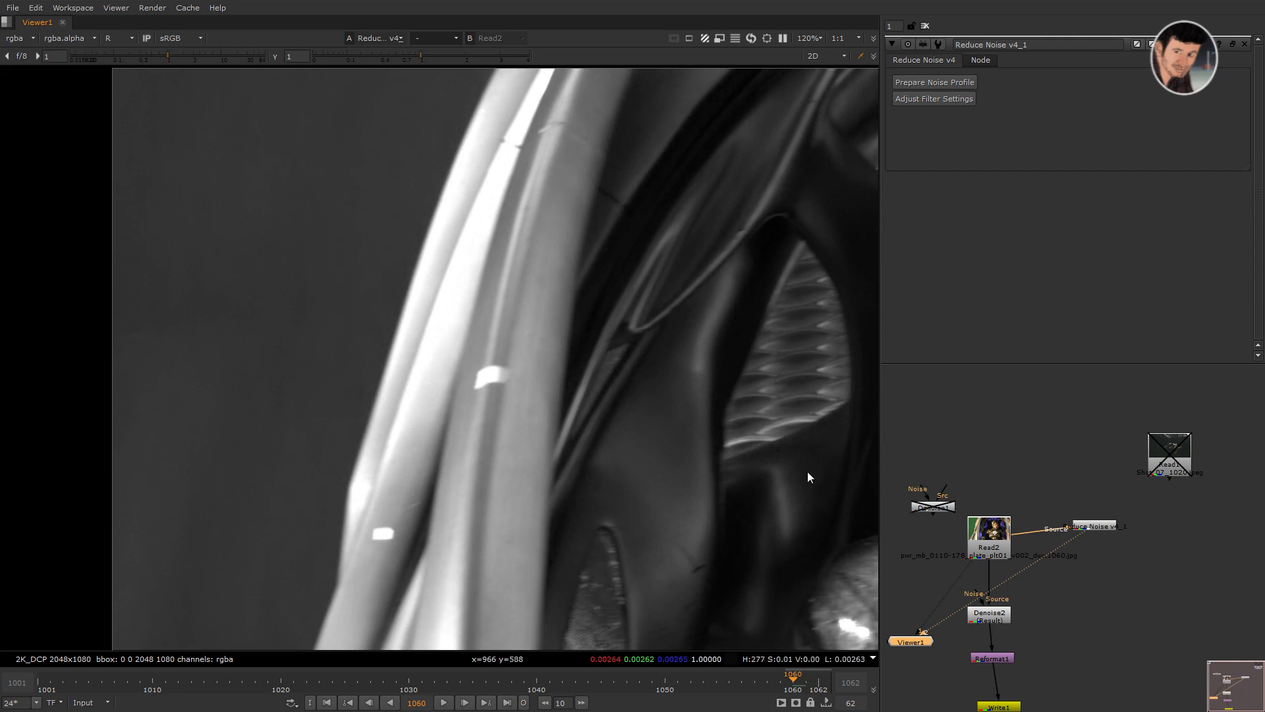
middle_drag(679, 402, 669, 476)
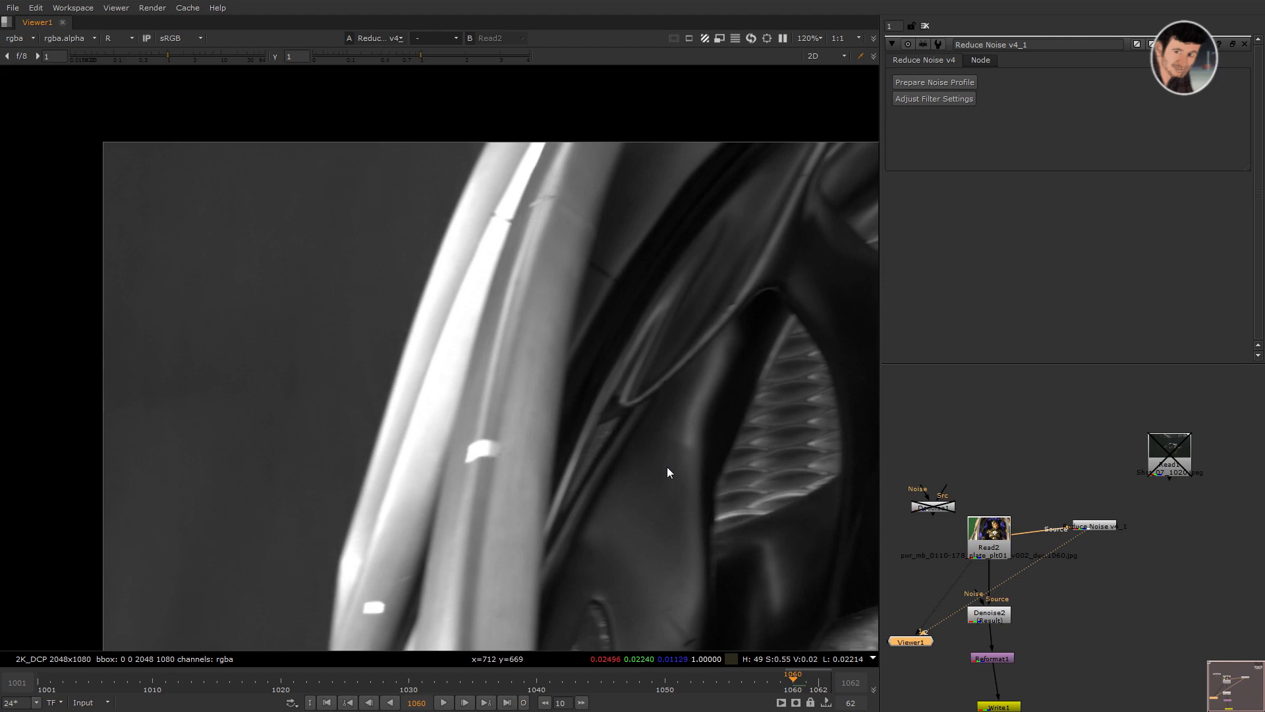
middle_drag(648, 435, 634, 500)
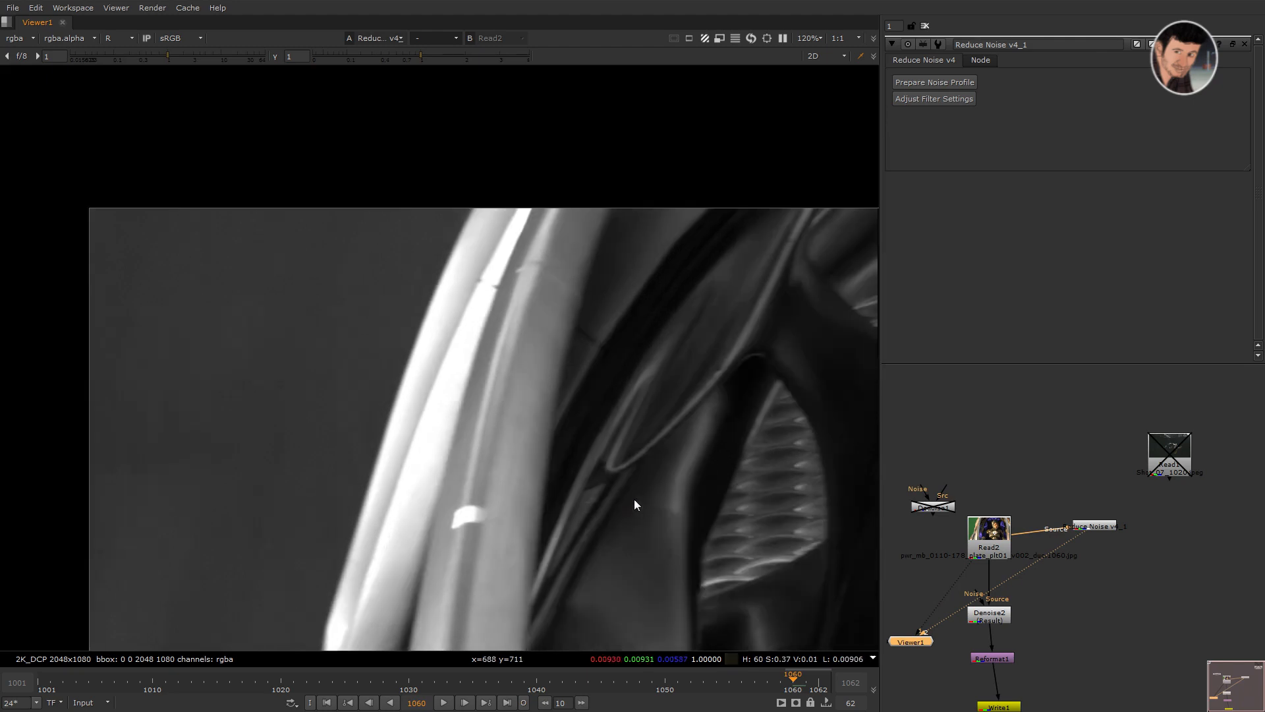
middle_drag(732, 314, 701, 301)
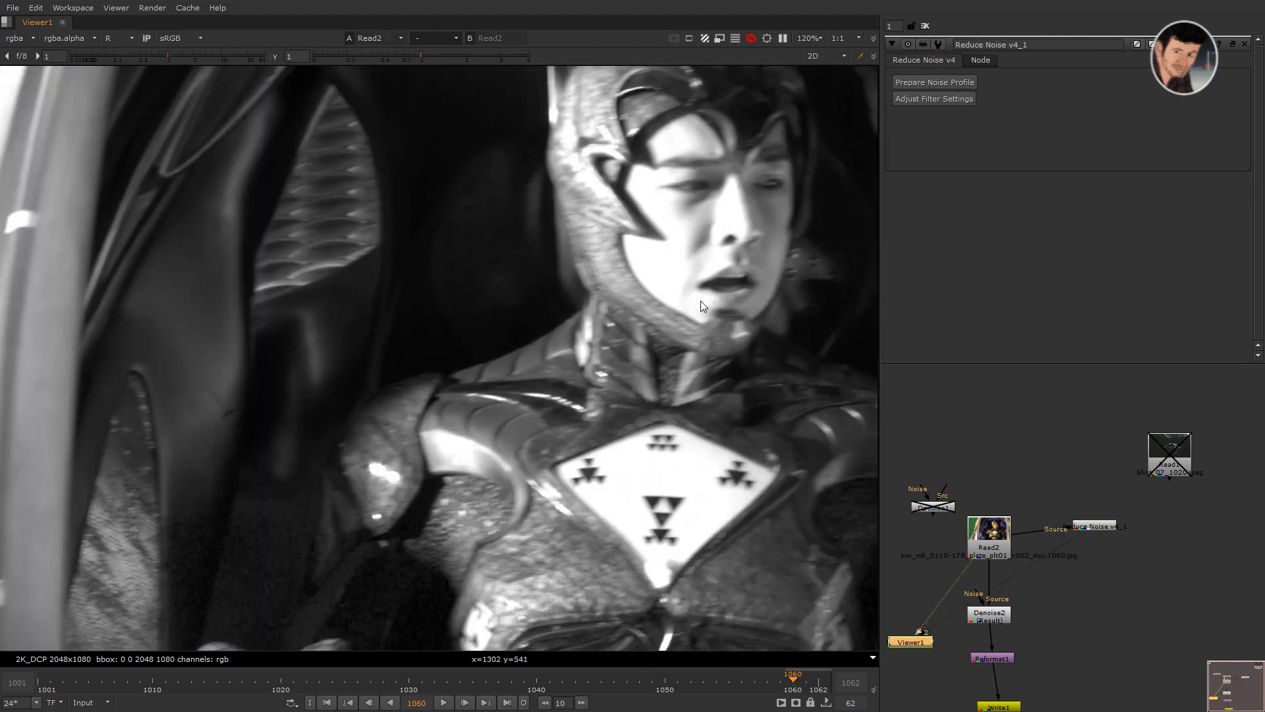
key(2)
key(1)
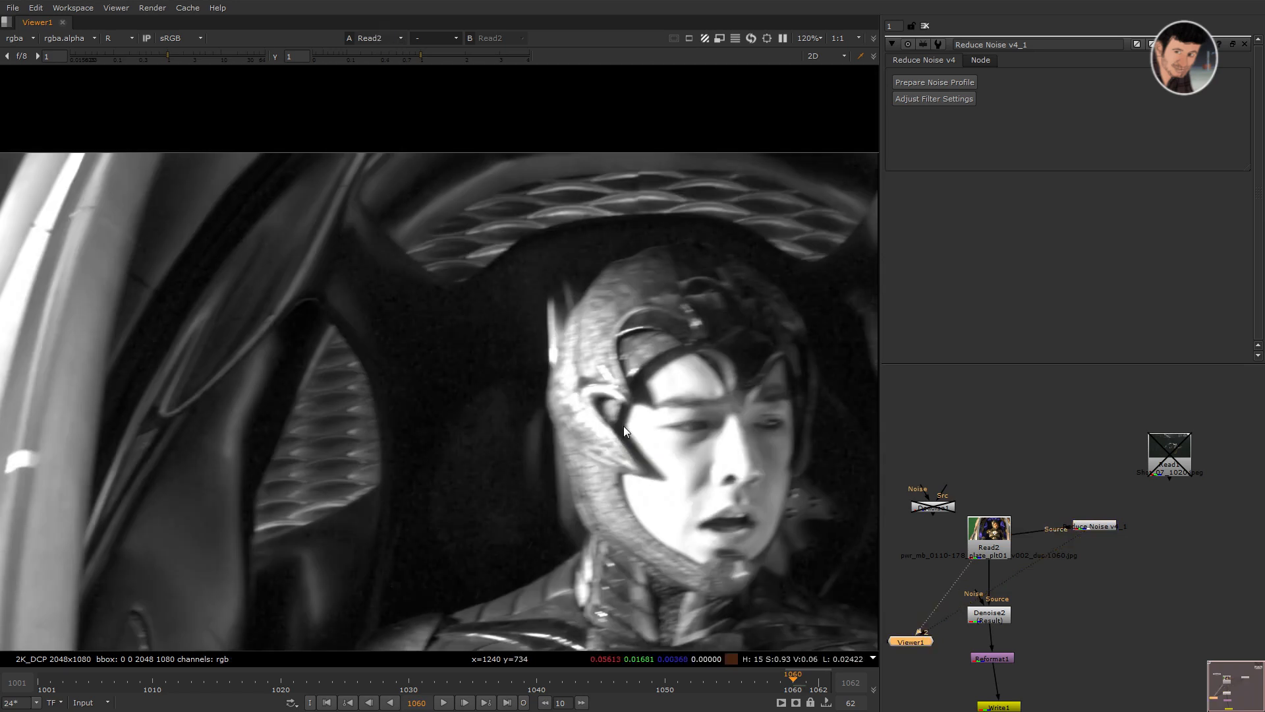
key(2)
key(1)
key(2)
middle_drag(416, 454, 582, 235)
key(1)
key(2)
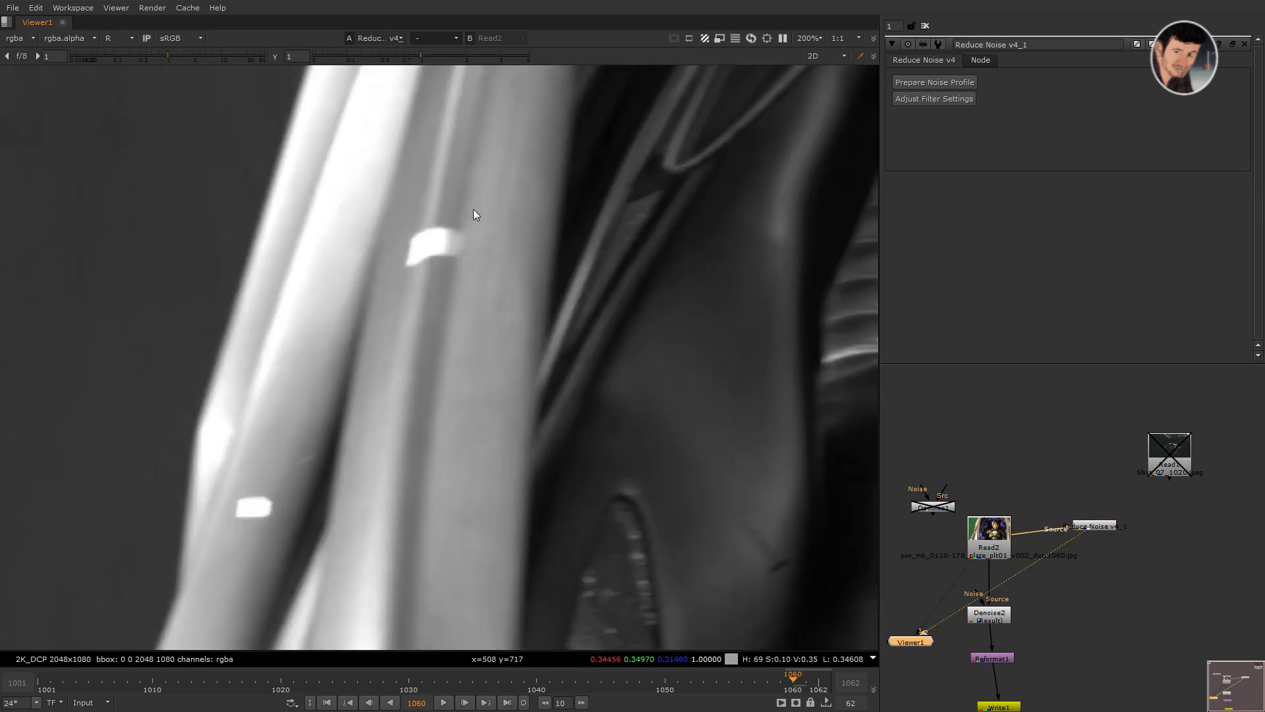
Switch the viewer to full colour and examine the plate on the left frame and green background
key(r)
key(1)
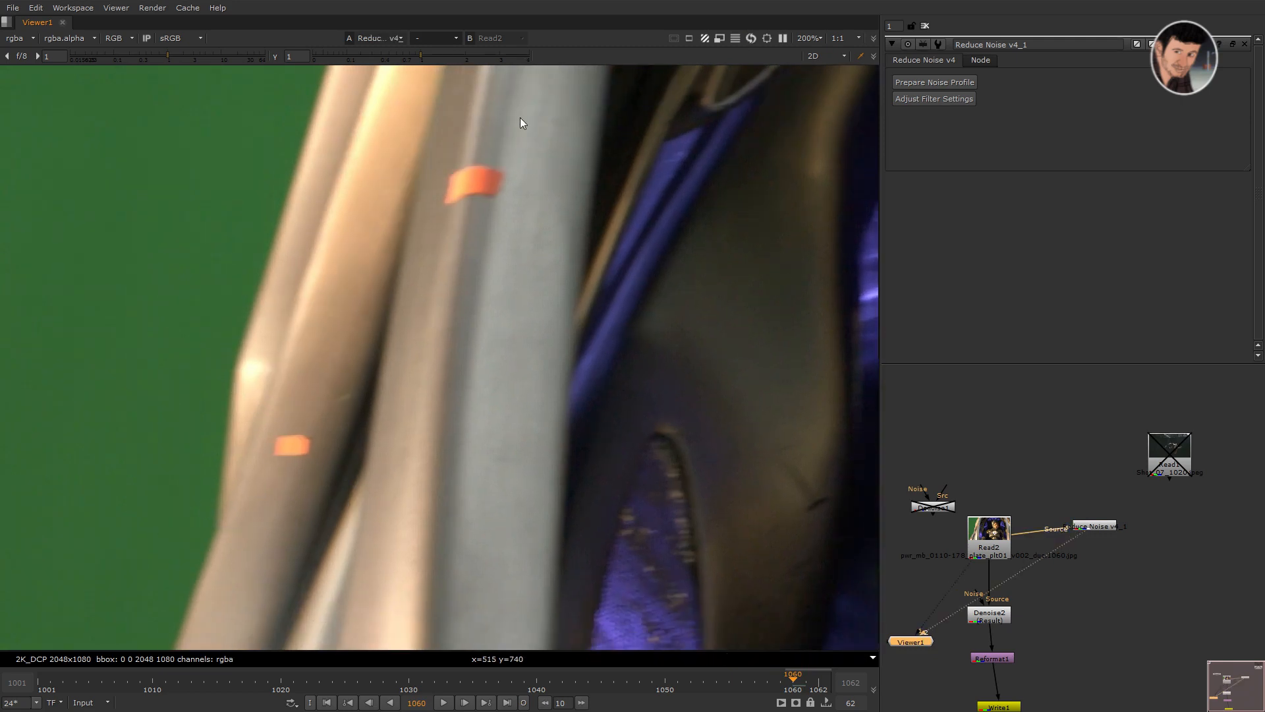
scroll(531, 428, down, 5)
scroll(579, 392, down, 1)
drag(370, 188, 880, 651)
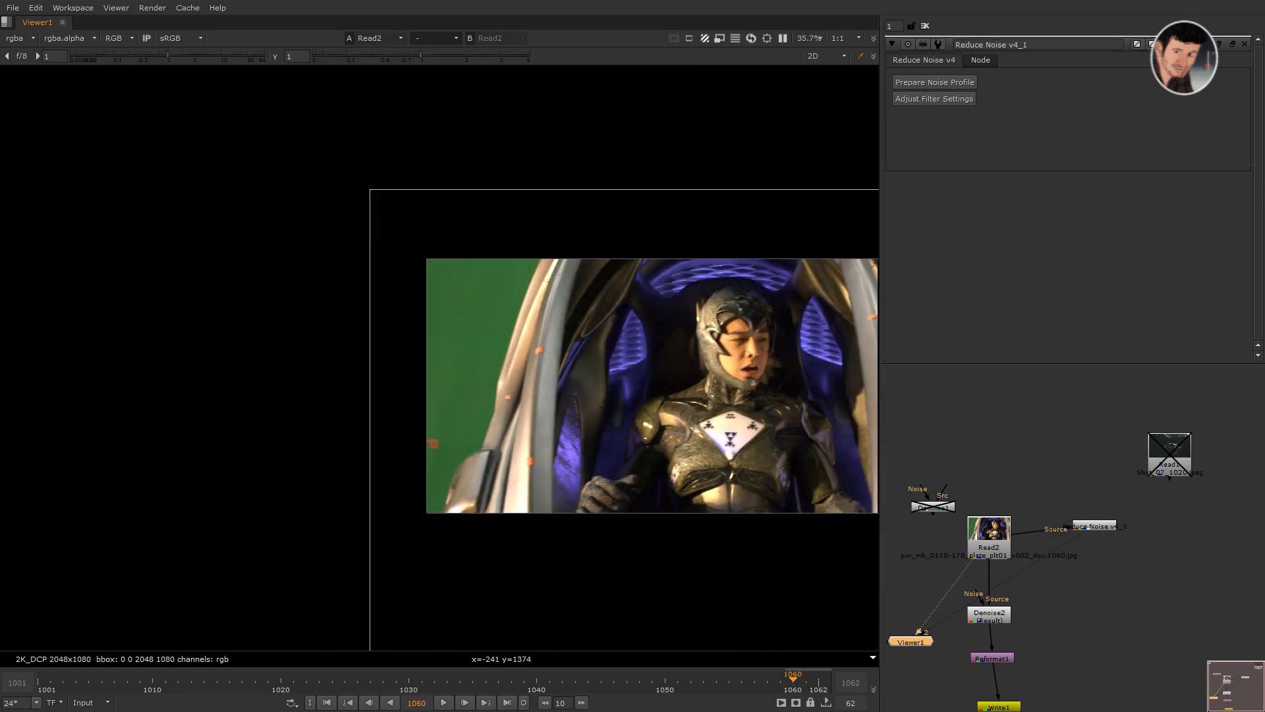
middle_drag(585, 357, 473, 347)
scroll(473, 346, down, 1)
scroll(428, 365, up, 6)
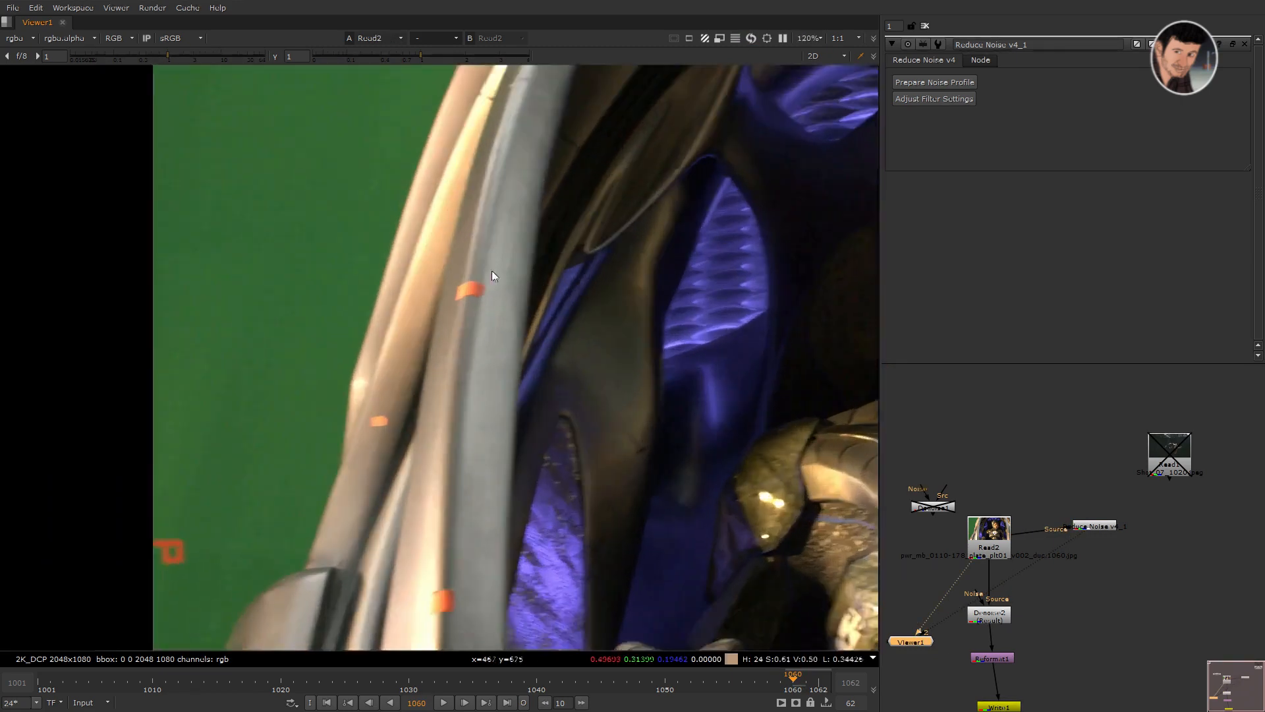
middle_drag(203, 513, 393, 311)
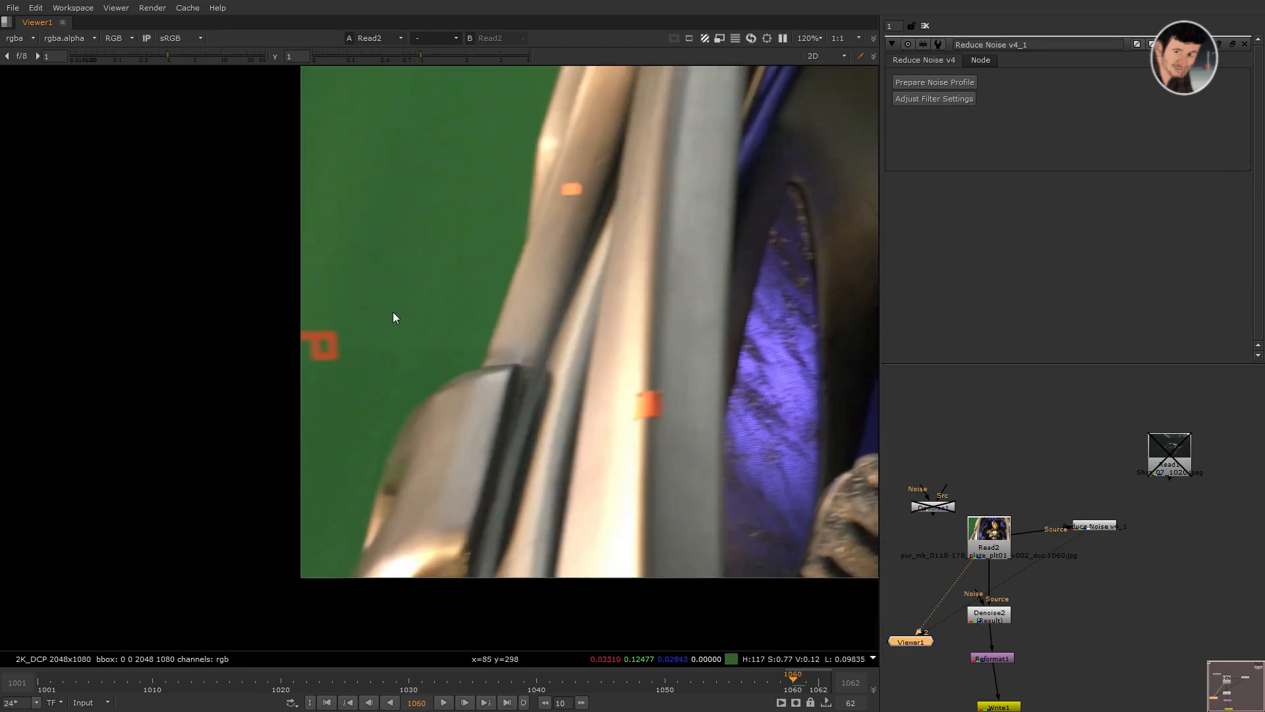
Examine the full-colour plate from the lower left frame across to the right frame and compare it with the Reduce Noise result
middle_drag(615, 433, 492, 467)
drag(477, 422, 605, 498)
scroll(340, 492, down, 3)
middle_drag(656, 443, 269, 494)
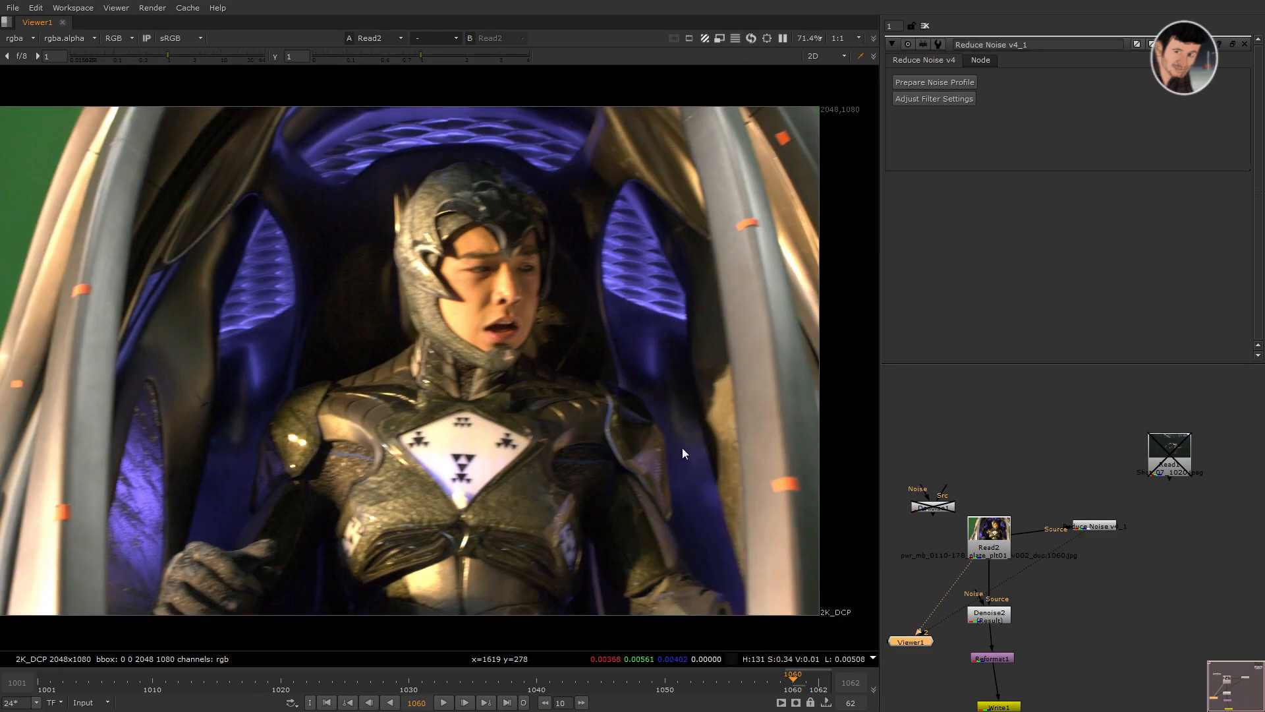
drag(850, 499, 855, 498)
middle_drag(783, 373, 738, 412)
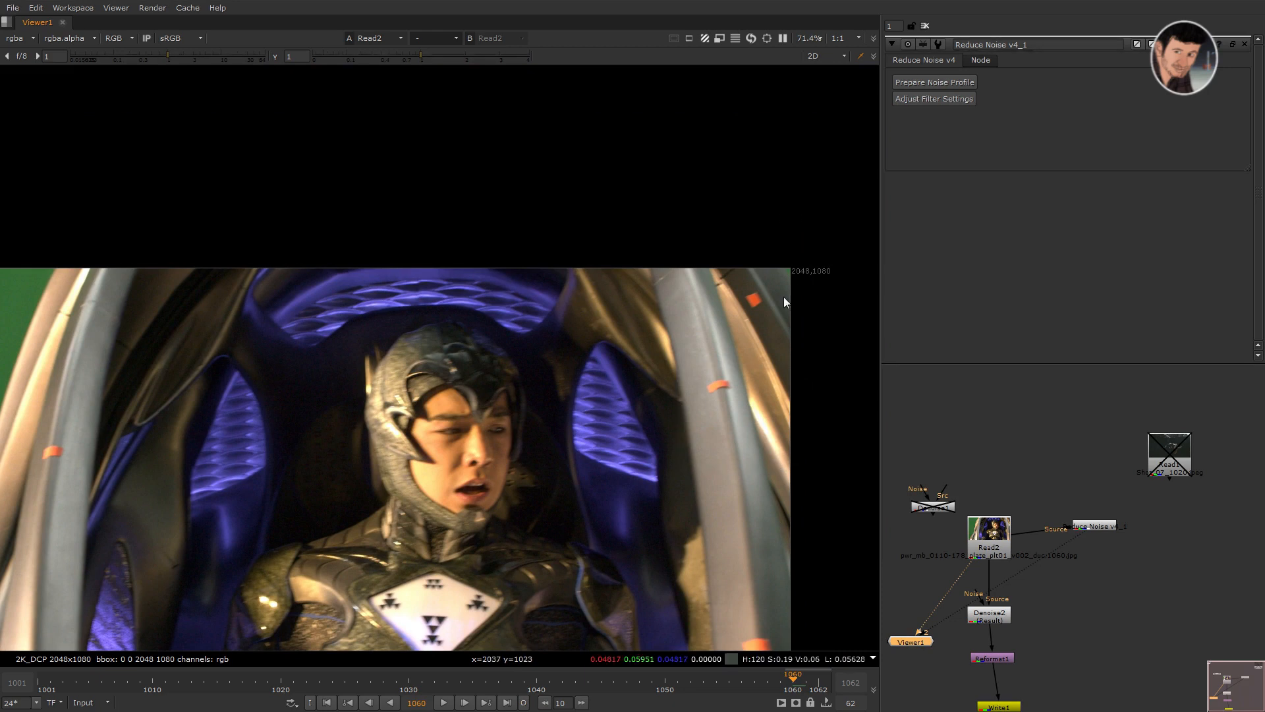
key(1)
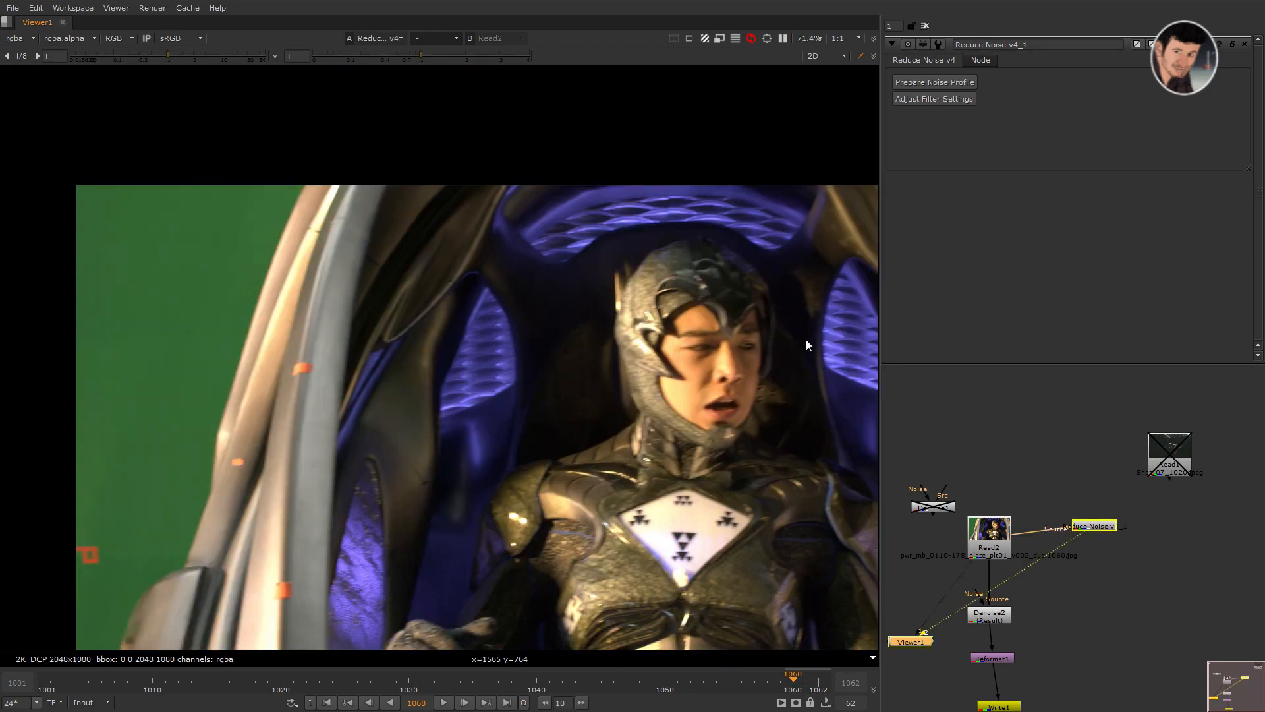
Check the green channel briefly and compare the full-colour plate with the Reduce Noise result
key(g)
key(g)
key(1)
key(2)
Compare the blue channel before and after Reduce Noise around the left frame and its tracking marker
key(b)
scroll(256, 347, up, 5)
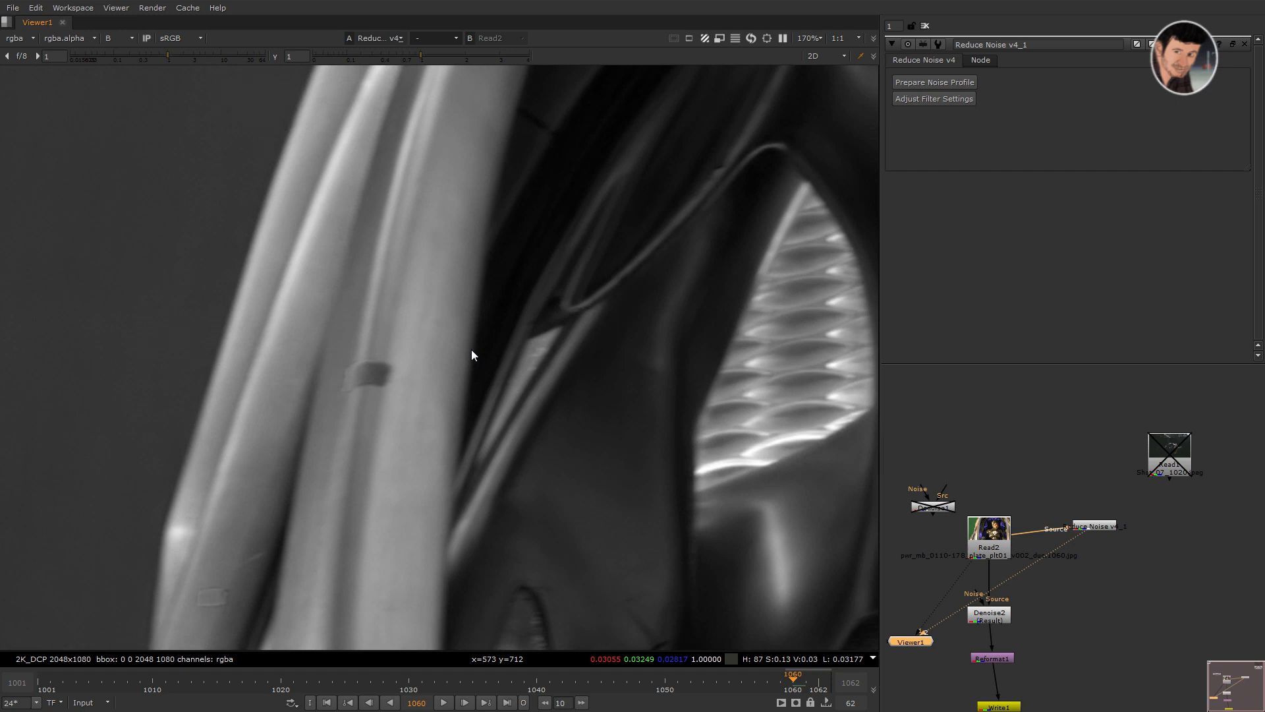
ctrl+shift+drag(417, 346, 269, 484)
key(1)
ctrl+shift+drag(461, 345, 262, 403)
key(2)
scroll(405, 413, down, 5)
key(f)
Add a Reformat node fed by Reduce Noise and place a Write node below it
click(1128, 568)
key(Tab)
text(reformat)
key(Return)
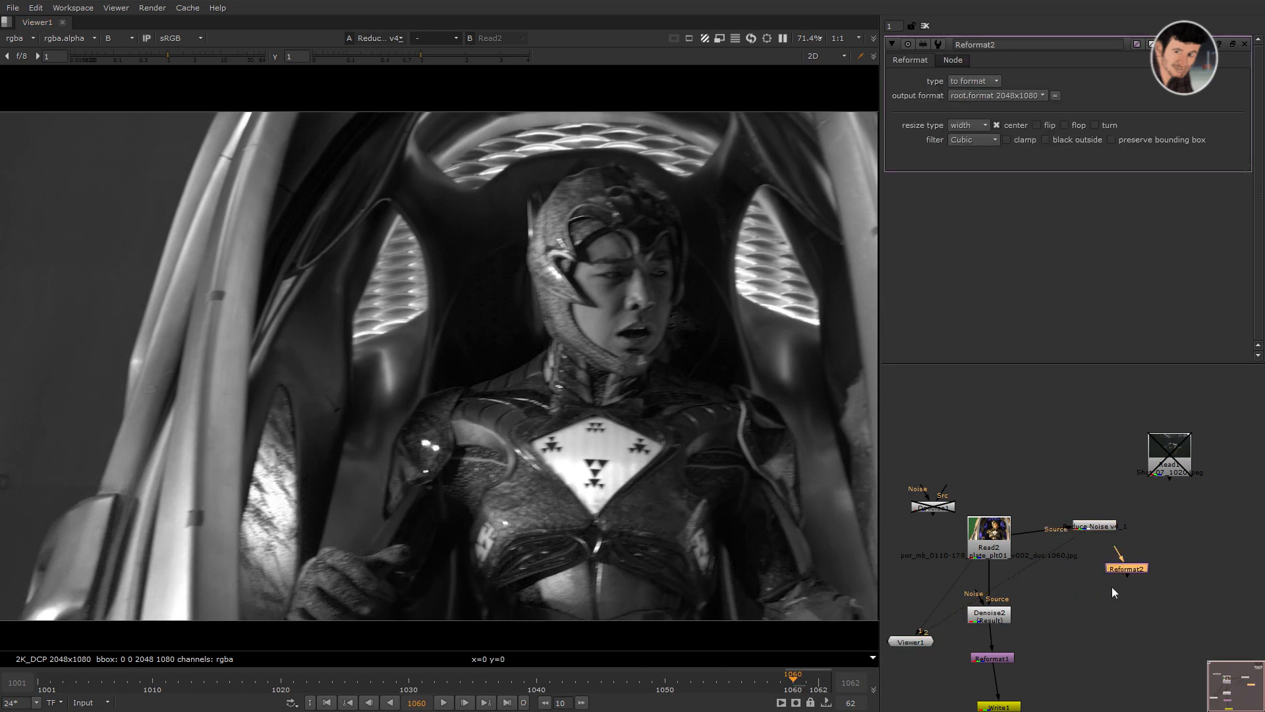
key(w)
drag(1113, 583, 1153, 650)
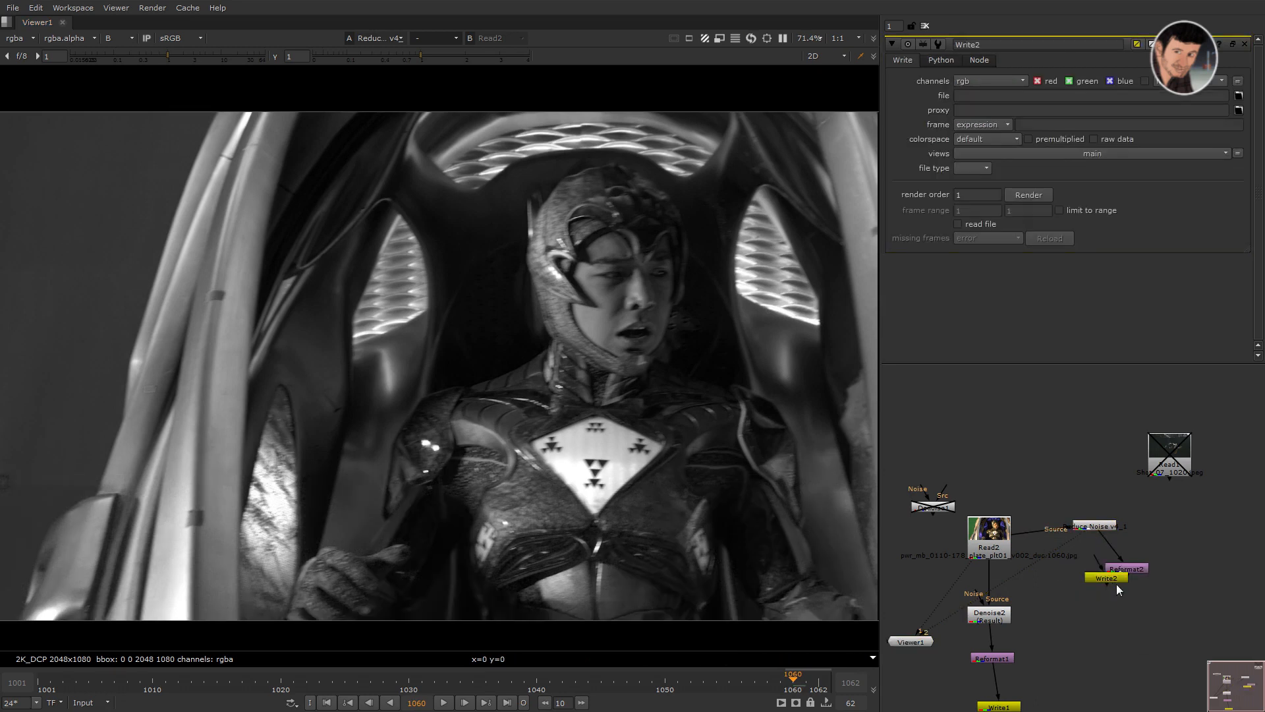
drag(1116, 583, 1135, 613)
Connect the viewer to both Write nodes, with the Denoise branch on input 1 and the Reduce Noise branch on input 2
key(1)
scroll(1085, 661, down, 2)
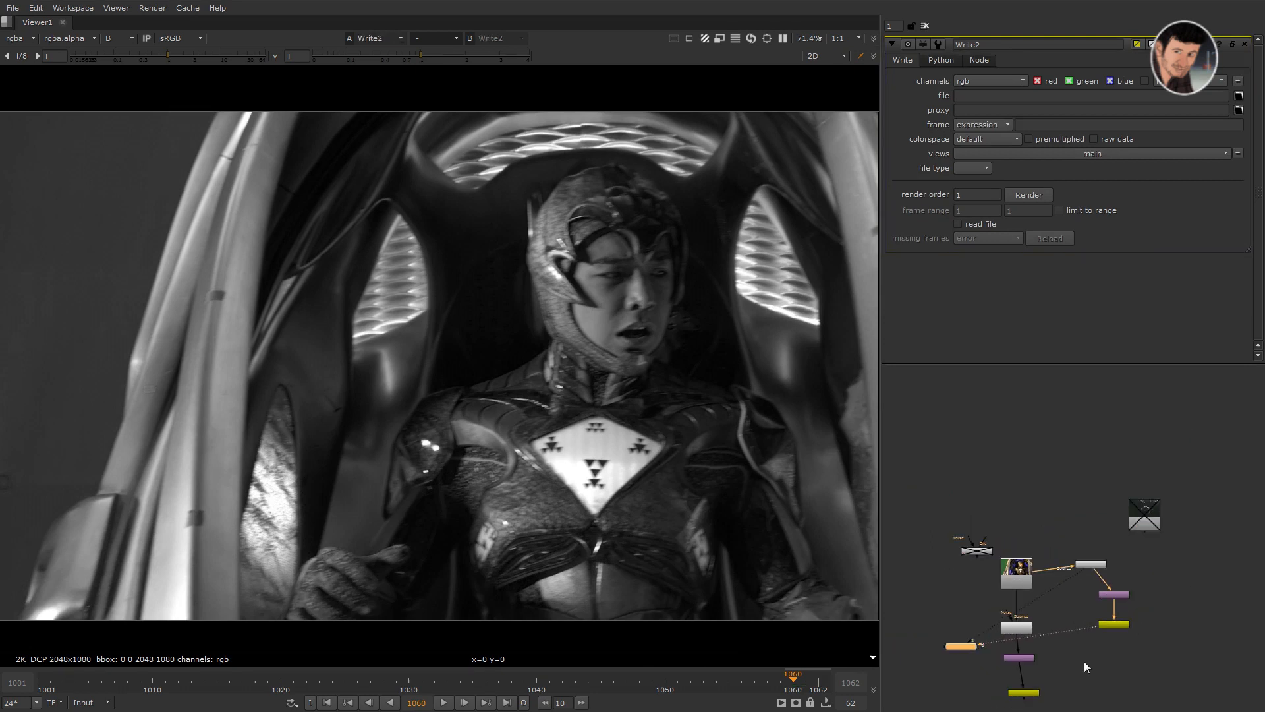
middle_drag(1084, 661, 1099, 596)
drag(1091, 605, 1035, 644)
key(2)
key(1)
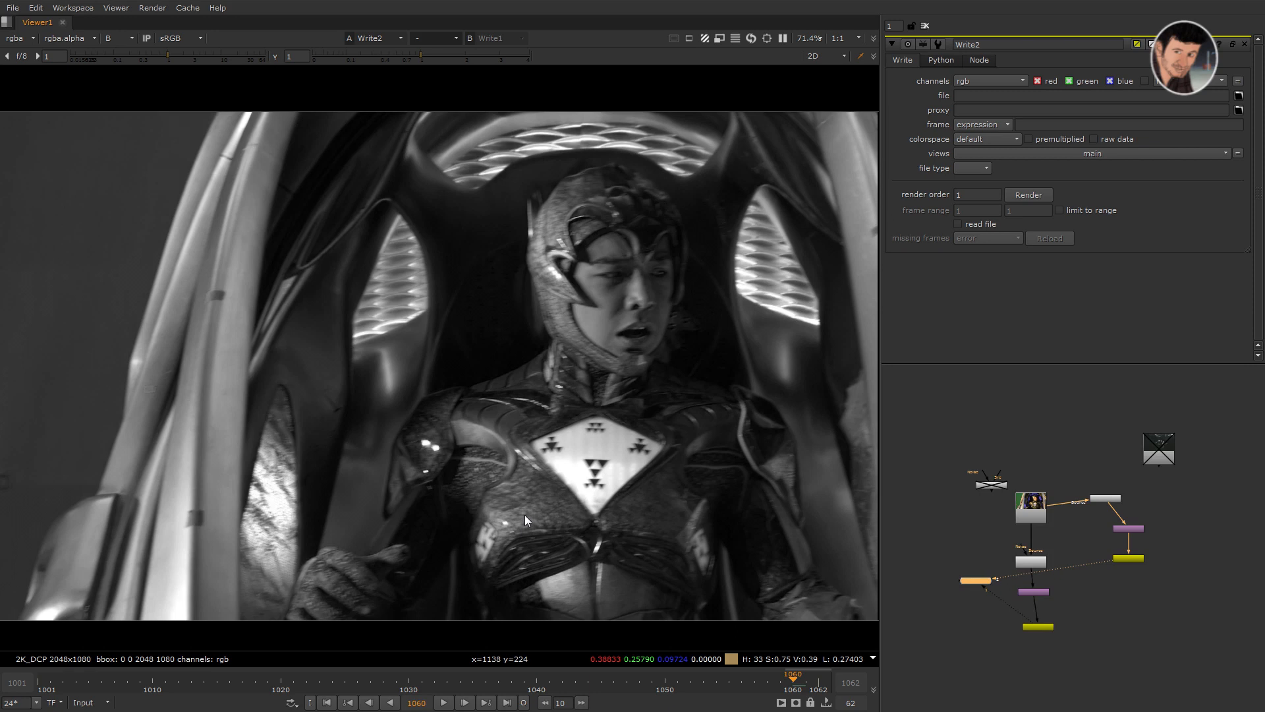
Compare the blue channel of both Write outputs around the helmet and dark interior, and return to full colour
key(1)
scroll(560, 301, up, 5)
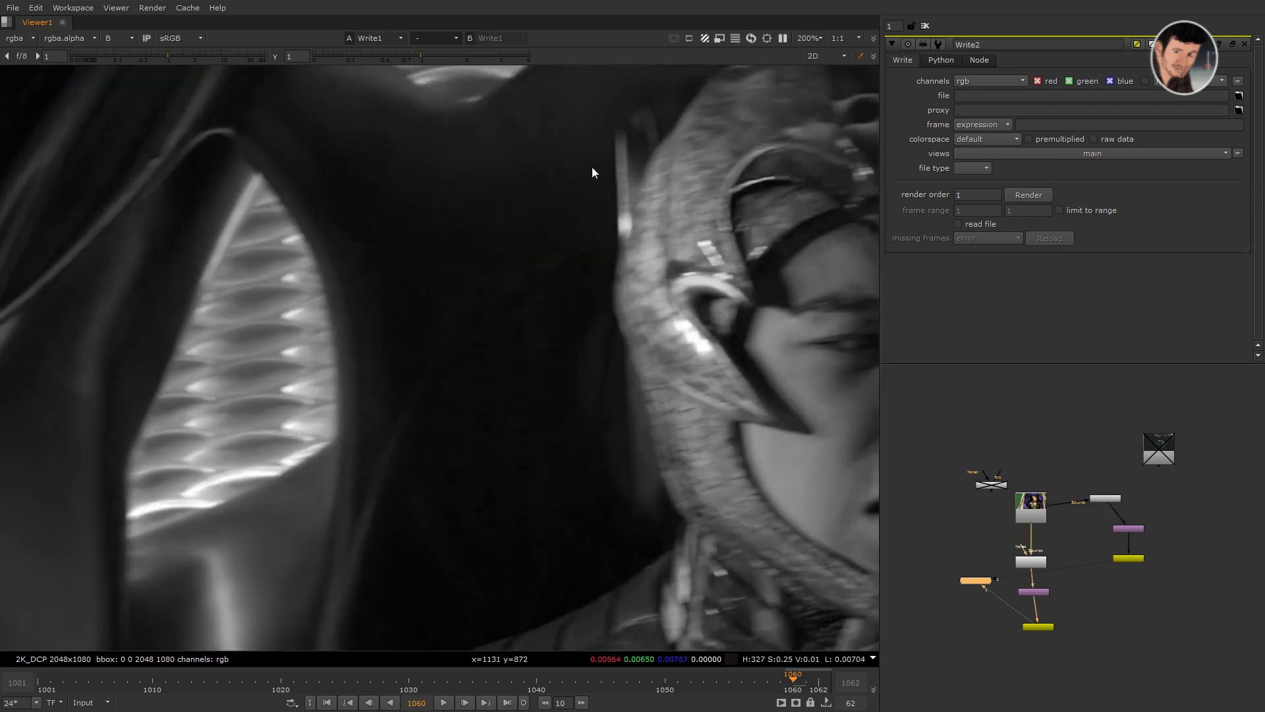
key(2)
scroll(489, 356, down, 2)
key(b)
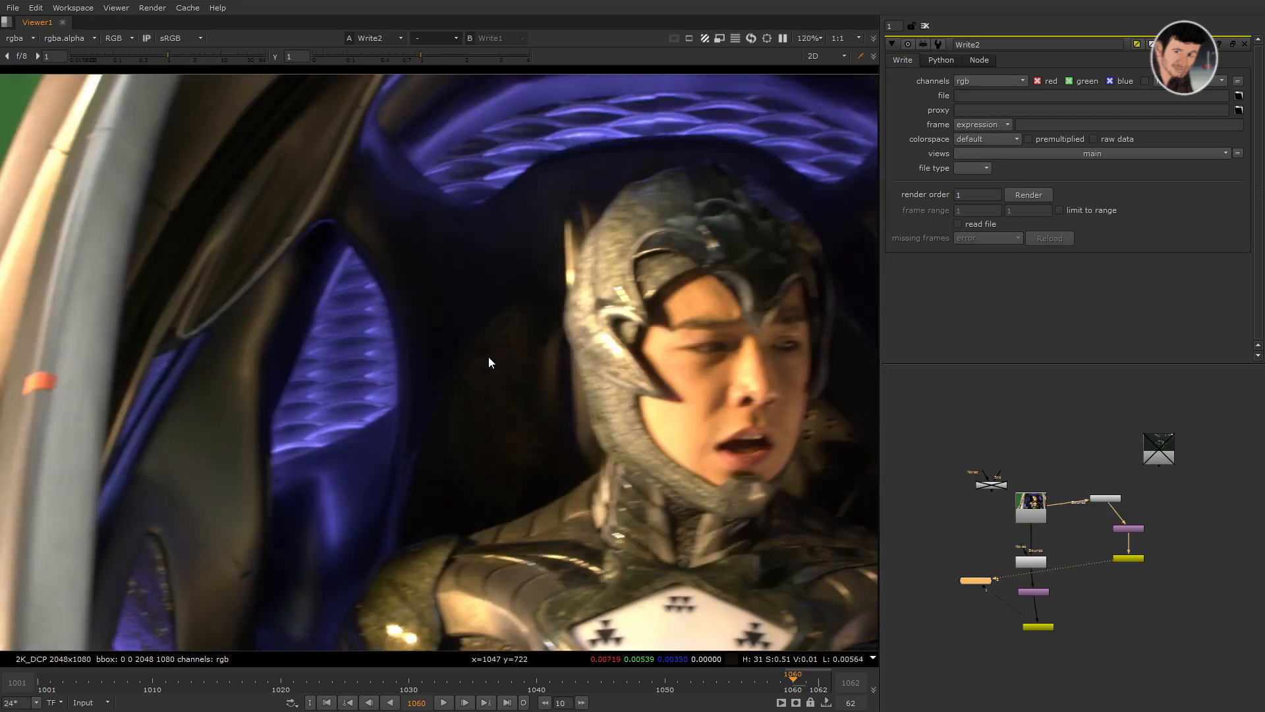
Compare both Write outputs in full colour from the helmet to the left frame, with the viewer overlay off
key(1)
scroll(500, 261, up, 1)
key(2)
key(1)
key(2)
key(q)
key(1)
key(2)
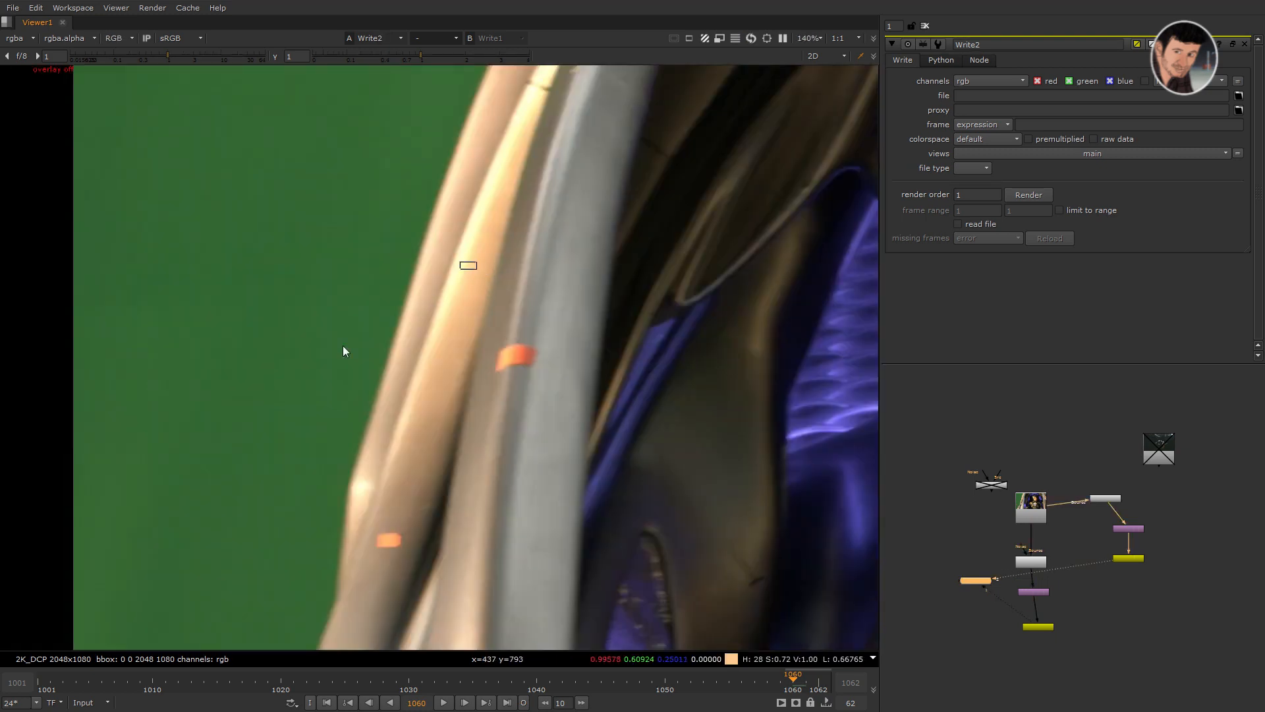
Connect the viewer to the original plate and Reduce Noise, and compare their red channels on the left frame
key(1)
key(r)
key(1)
drag(1007, 526, 1143, 516)
key(2)
key(1)
key(2)
key(1)
key(2)
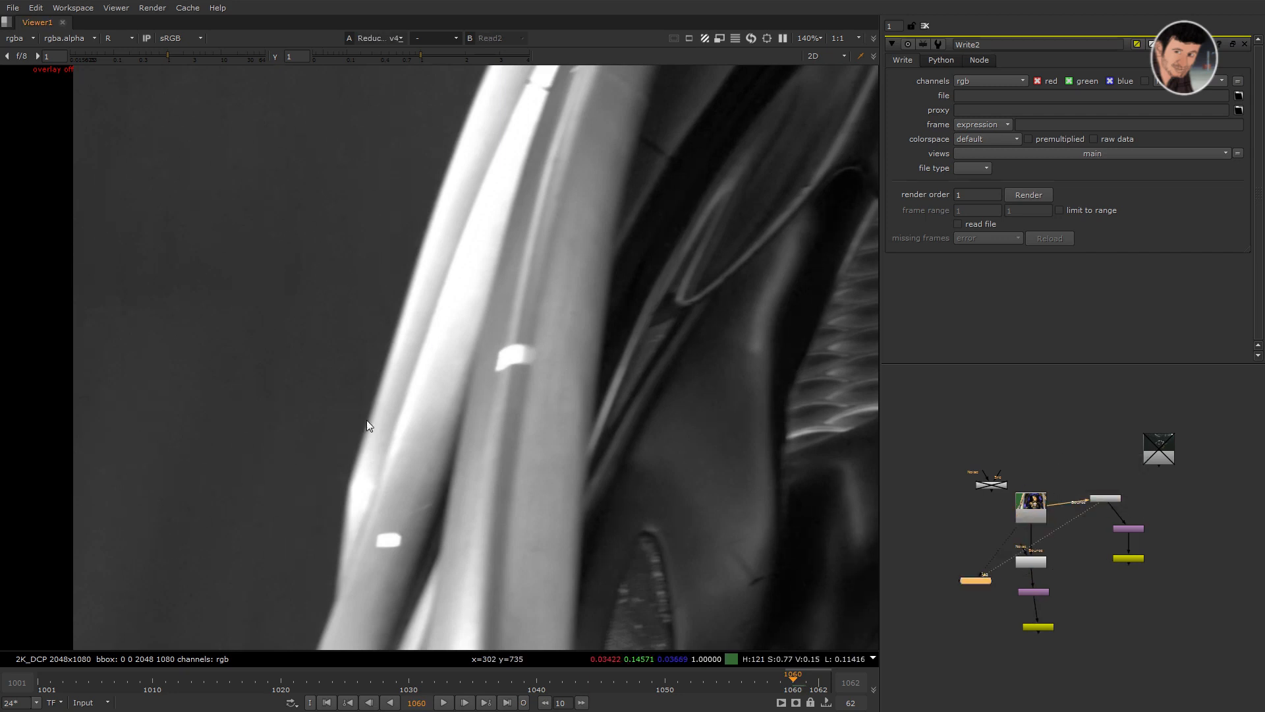